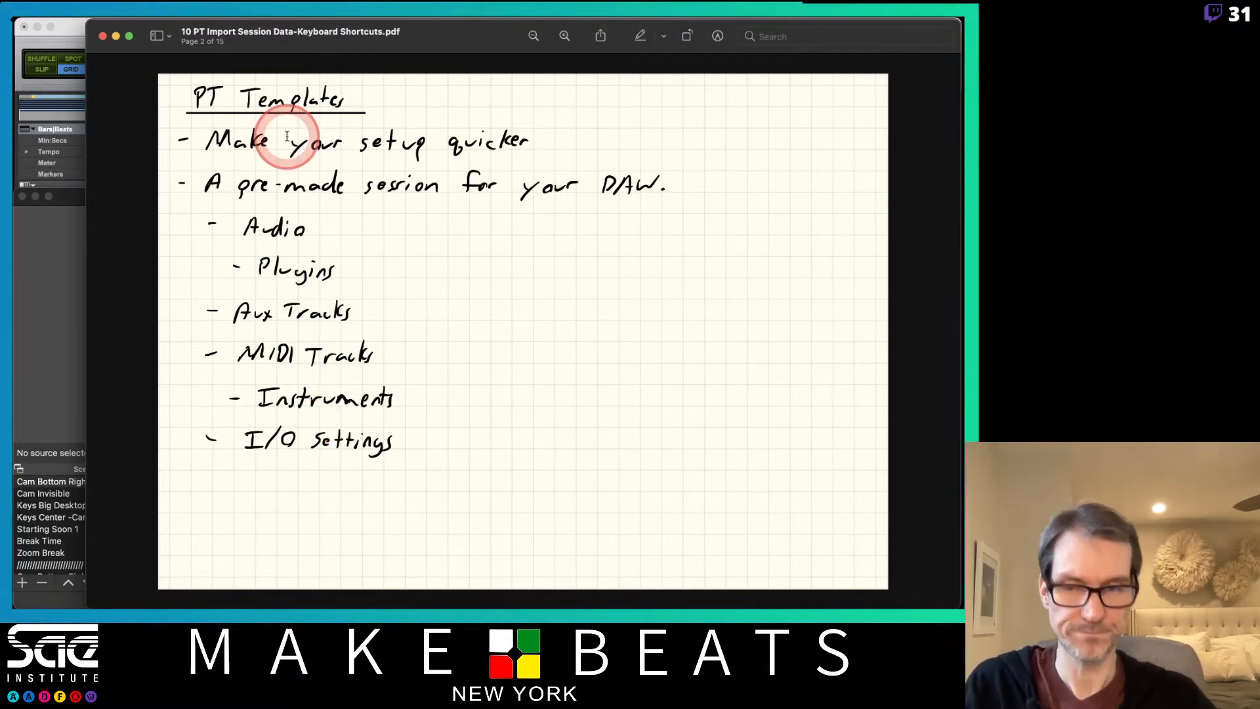
Page through the PT Templates notes up to the Creating a Template page.
key("Right")
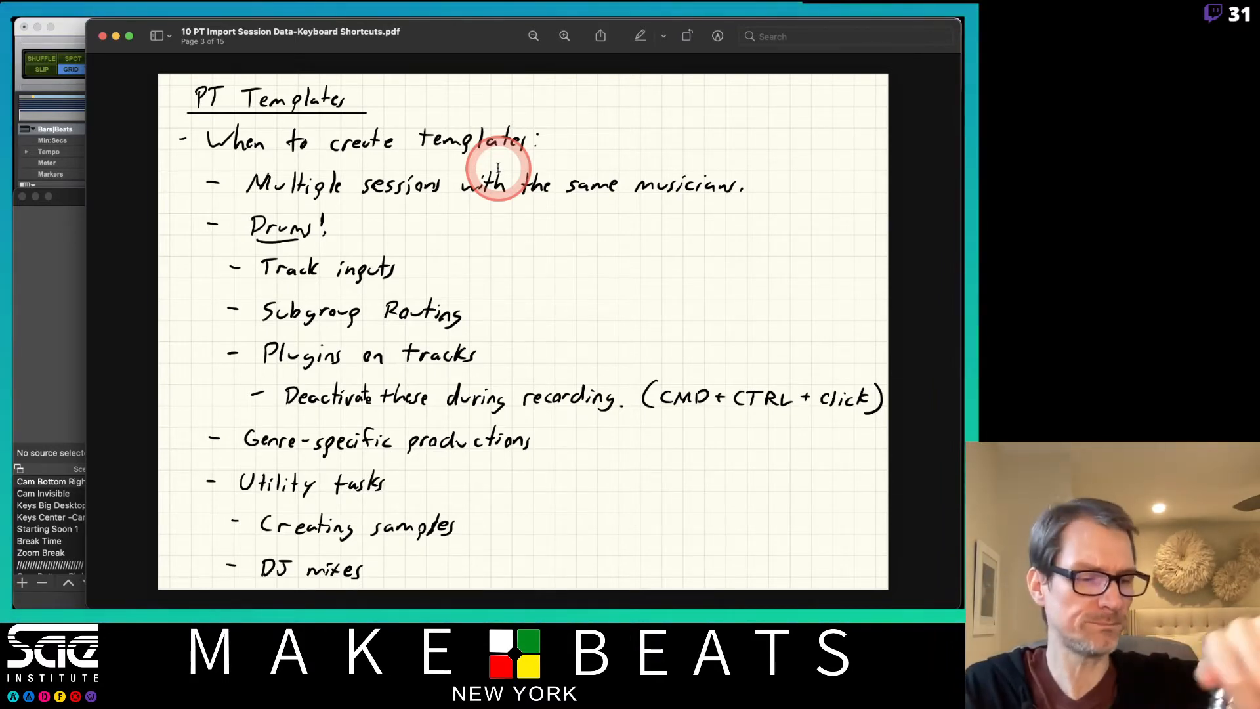
key("Down")
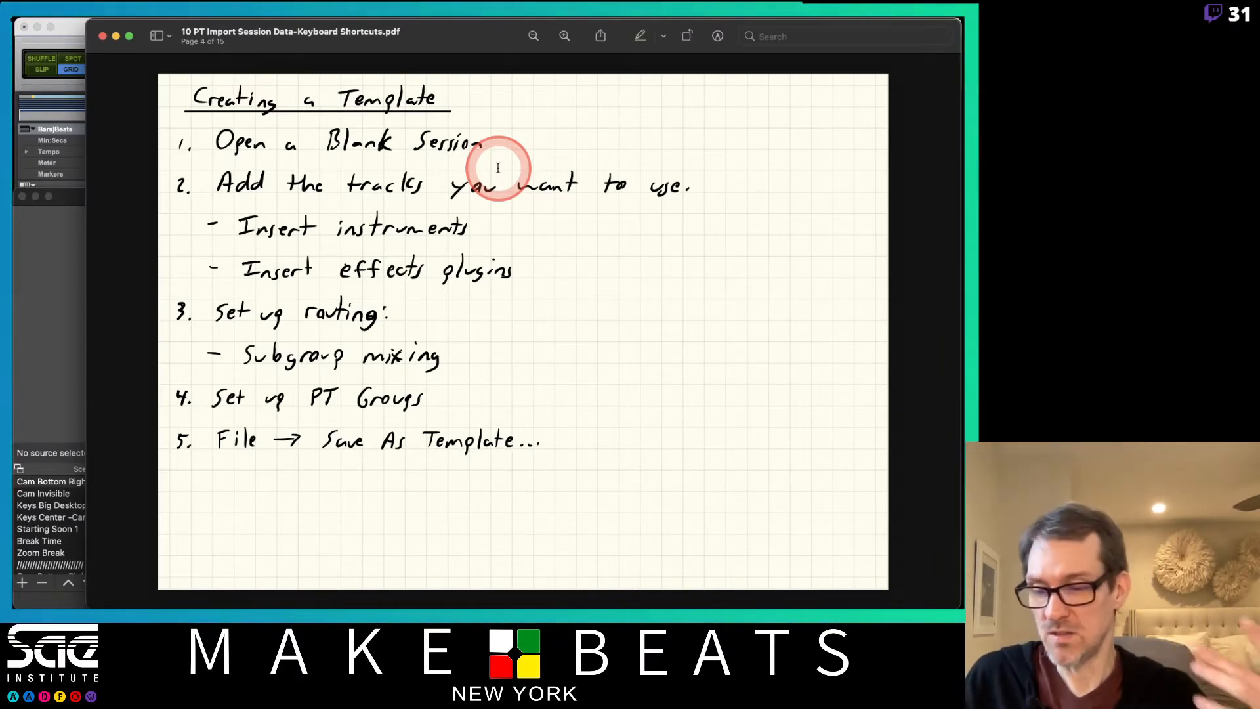
Switch to Pro Tools, close the Sci-Fi plug-in window and remove that plug-in with its automation from the Dr Grp track.
key("super+Tab")
key("super+Tab")
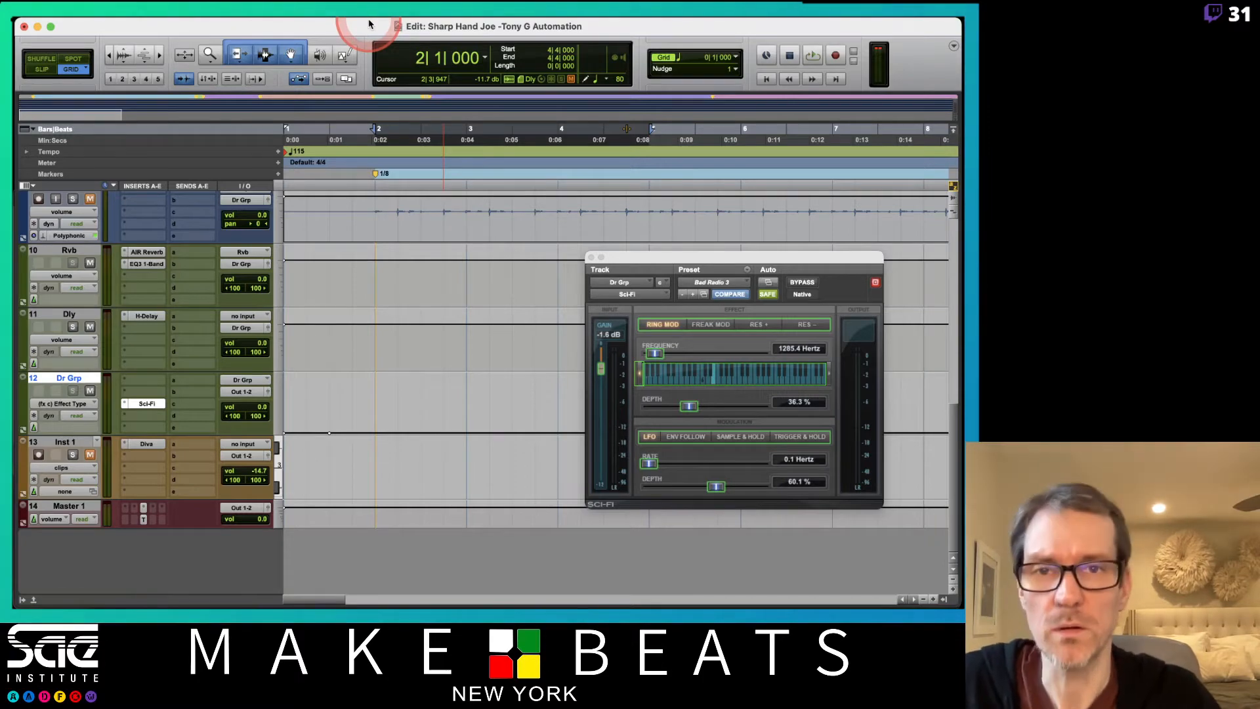
left_click(437, 357)
scroll(437, 357, "up", 3)
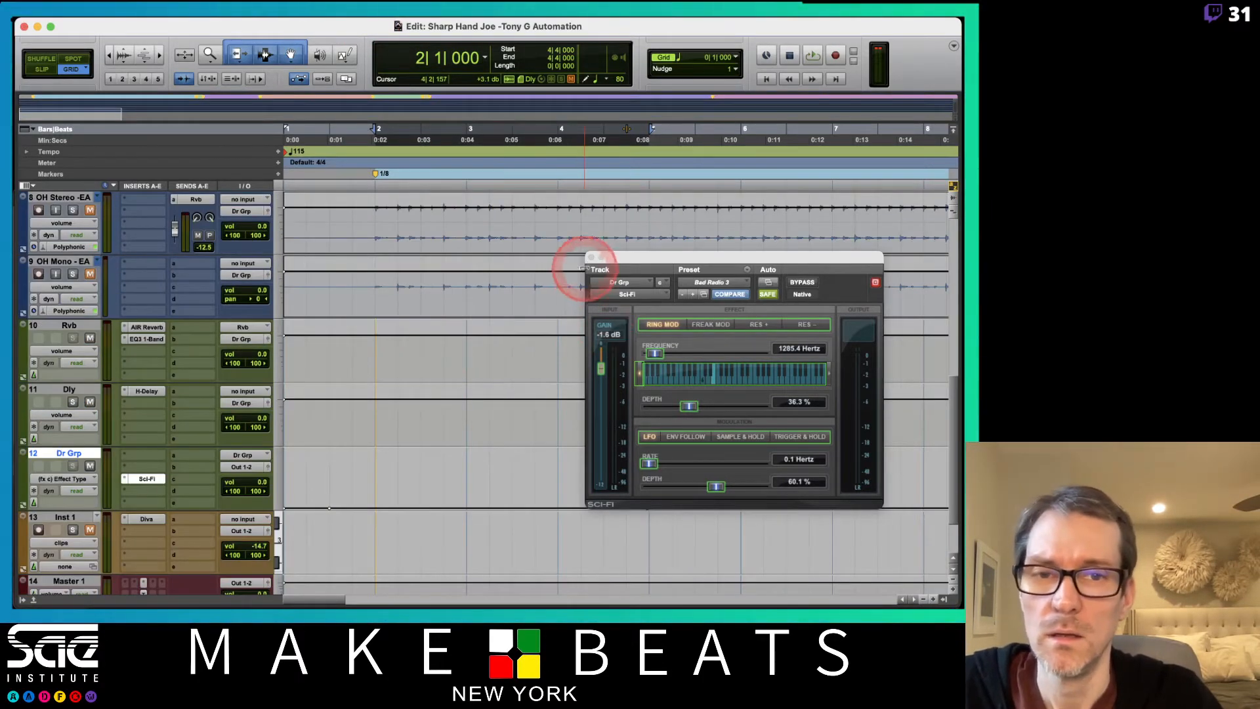
left_click(590, 257)
scroll(554, 352, "down", 3)
left_click(159, 353)
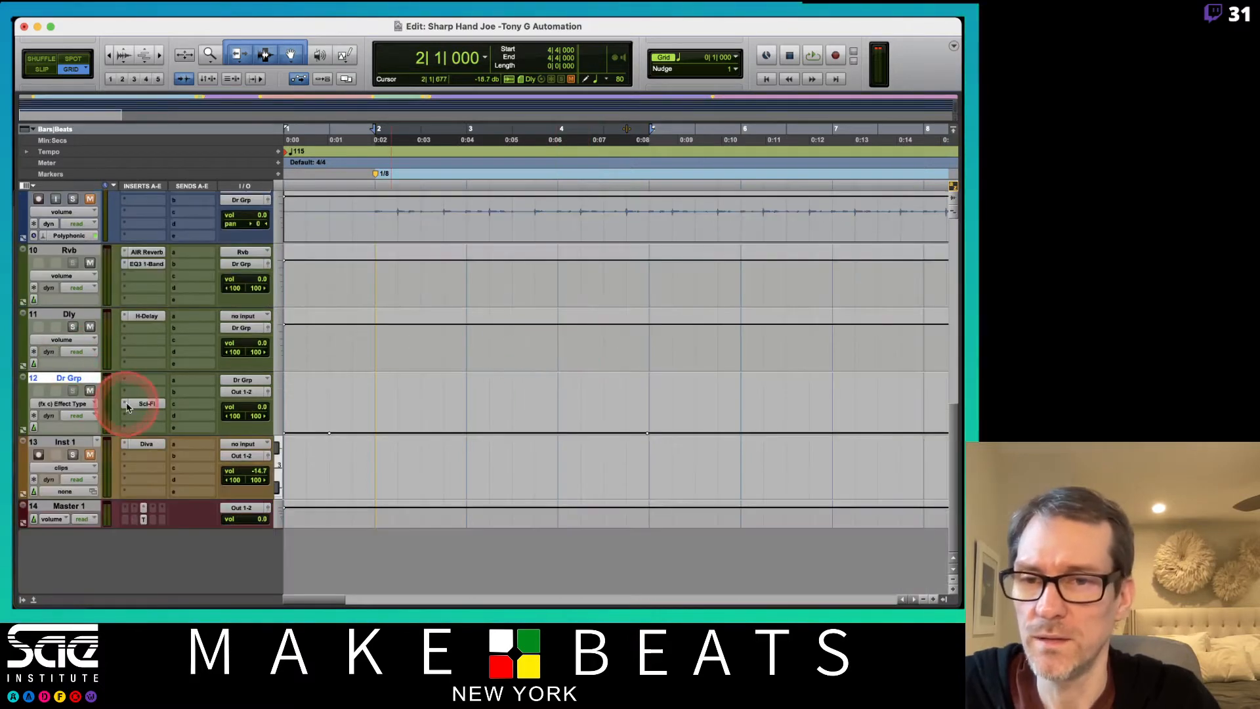
left_click(158, 359)
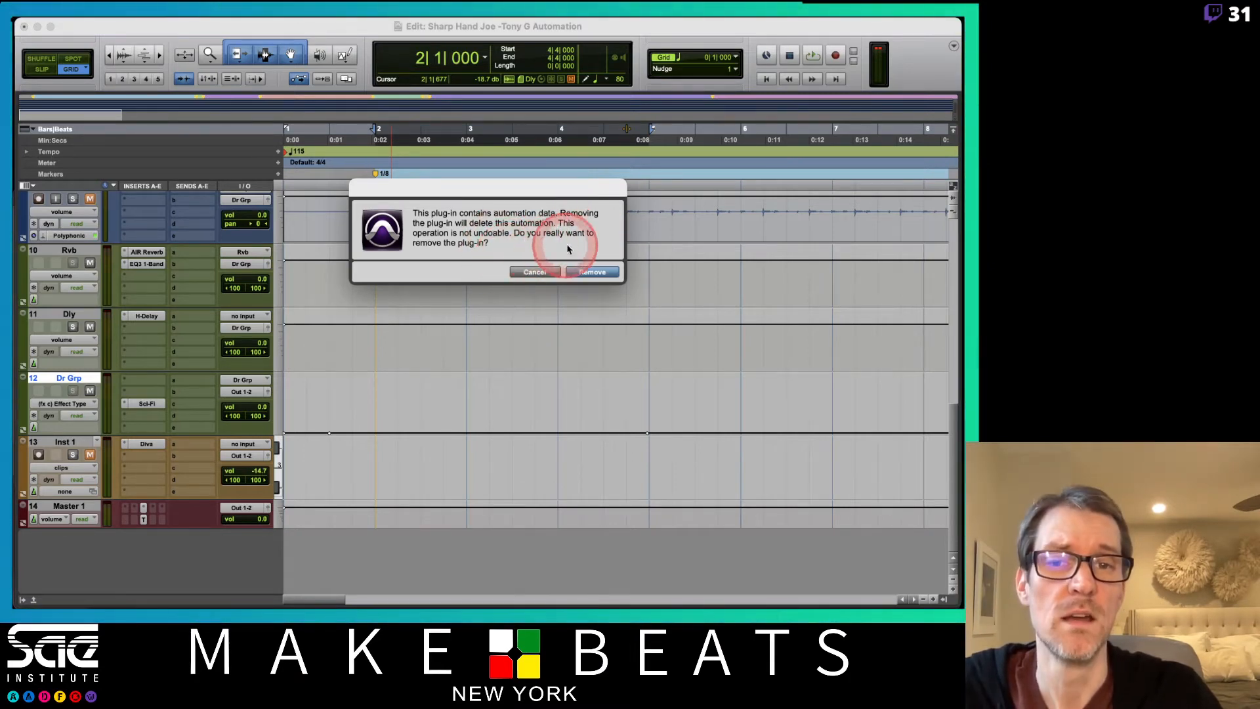
left_click(591, 272)
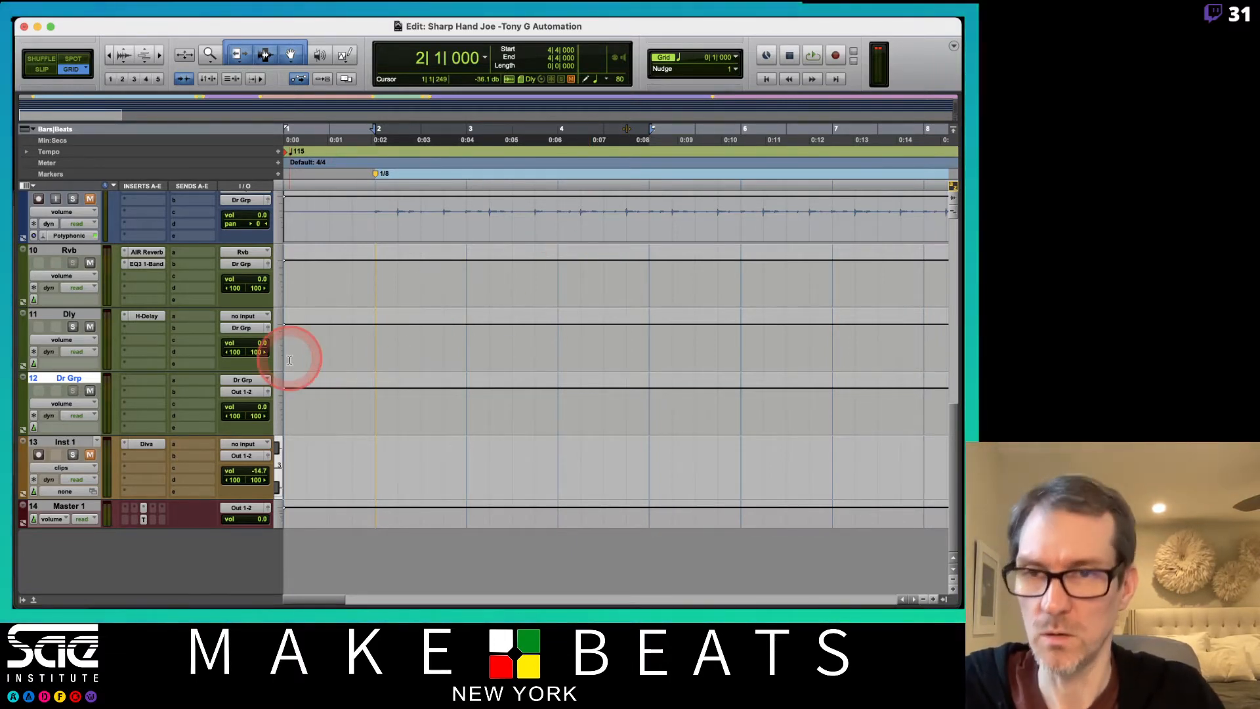
Start a new session with Create From Template enabled and show the Guitar template group.
key("super+n")
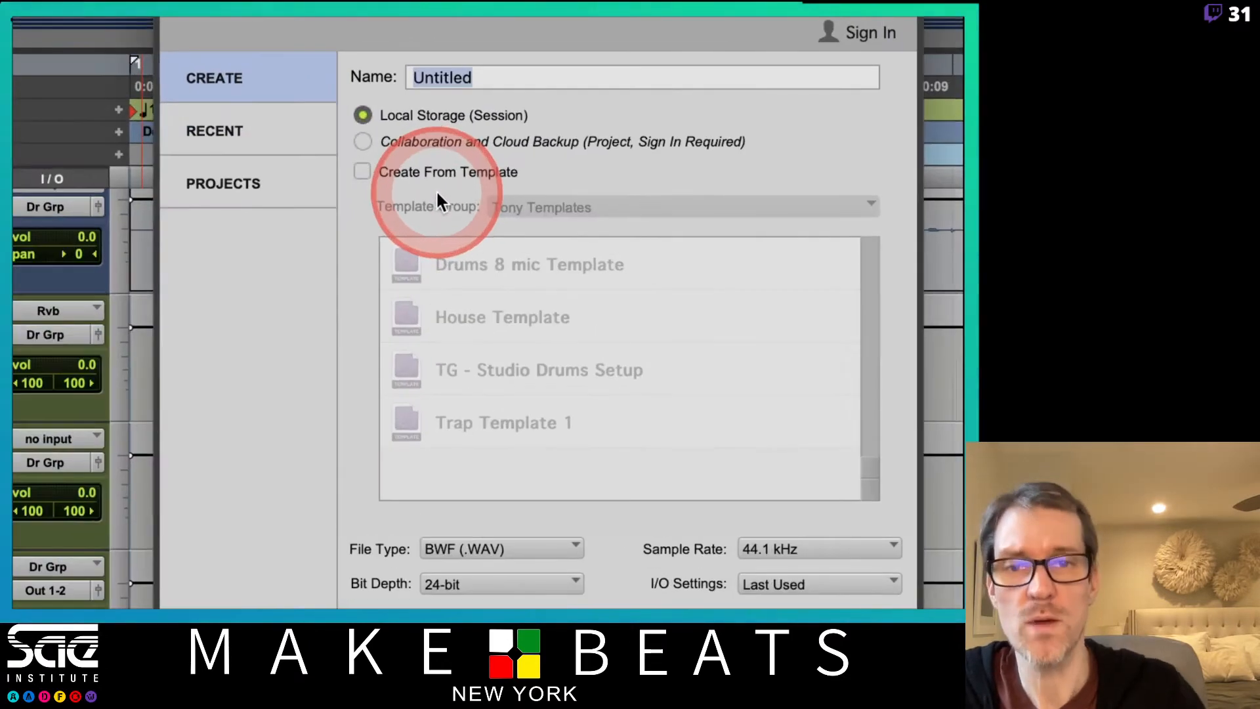
left_click(361, 170)
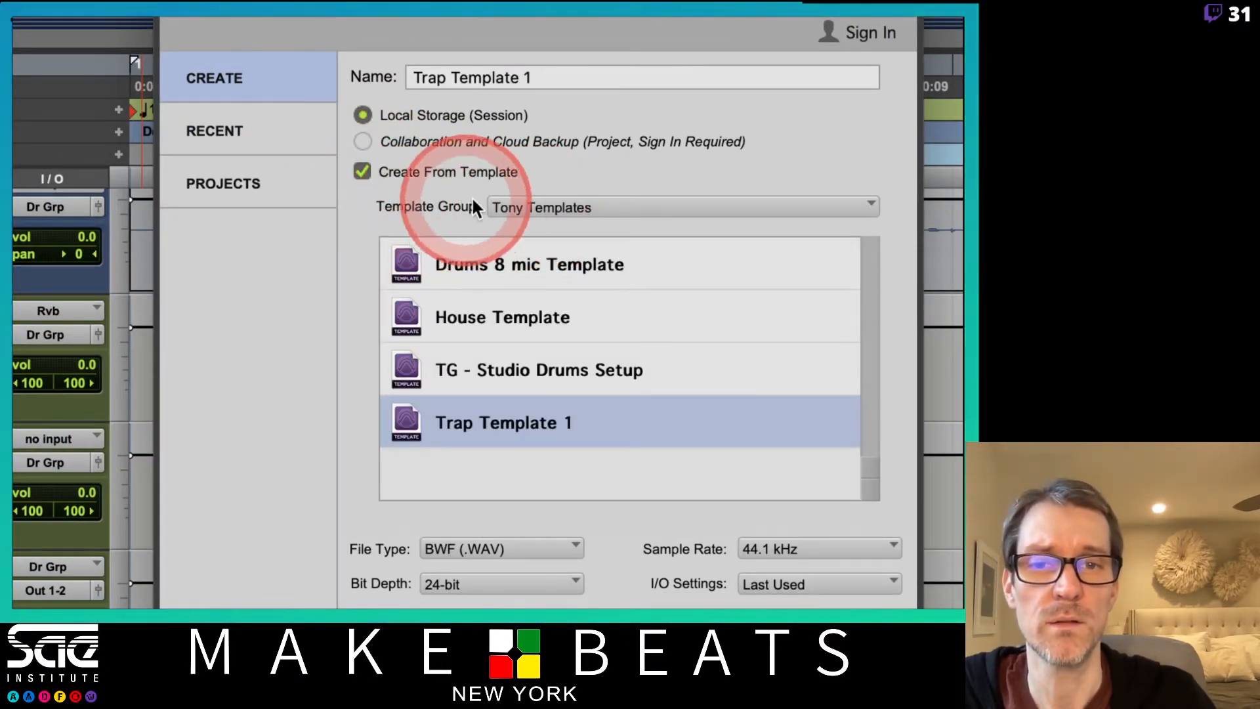
left_click(607, 208)
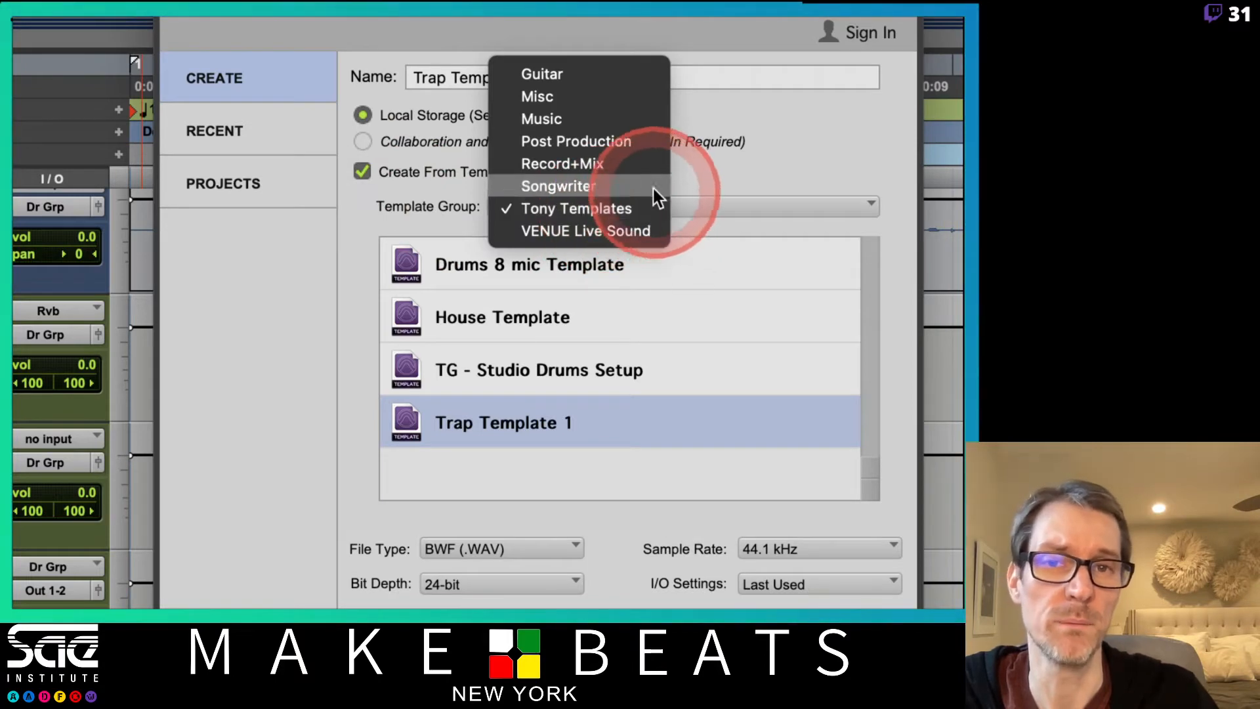
left_click(625, 79)
Examine the templates offered in the Misc, Music, Post Production, Record+Mix, Songwriter and VENUE Live Sound groups.
left_click(608, 207)
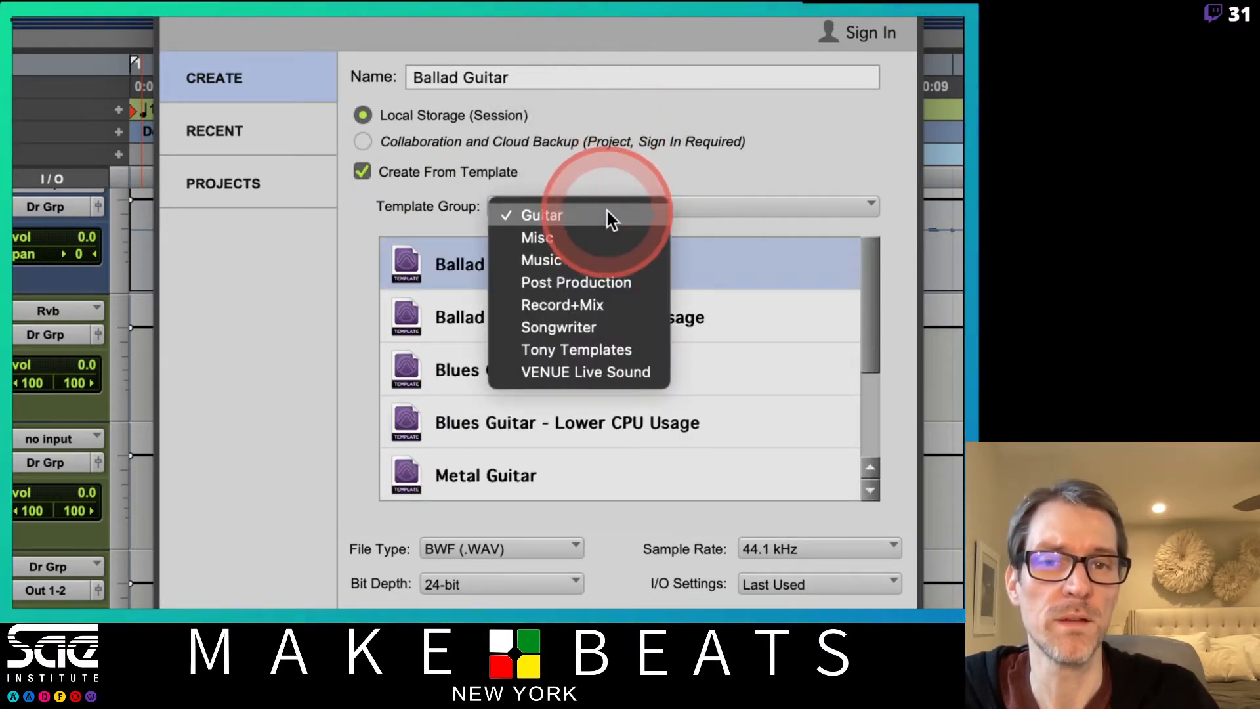
left_click(604, 239)
left_click(593, 207)
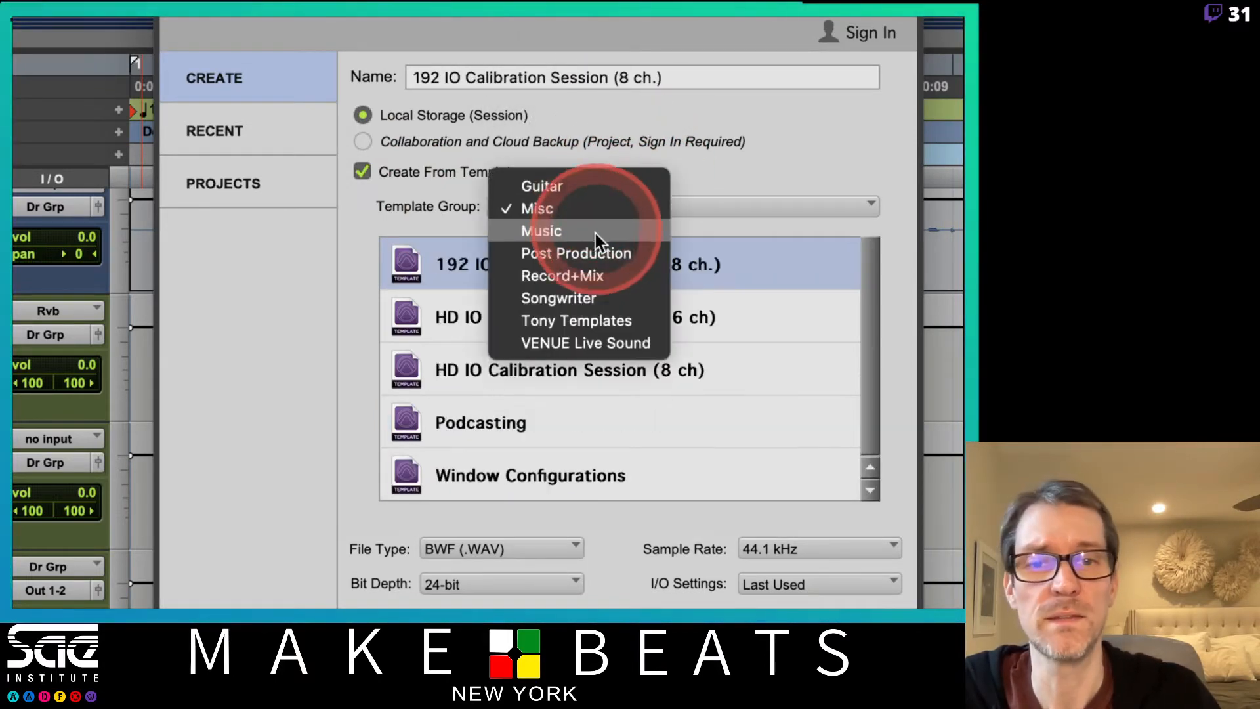
left_click(595, 232)
left_click(602, 217)
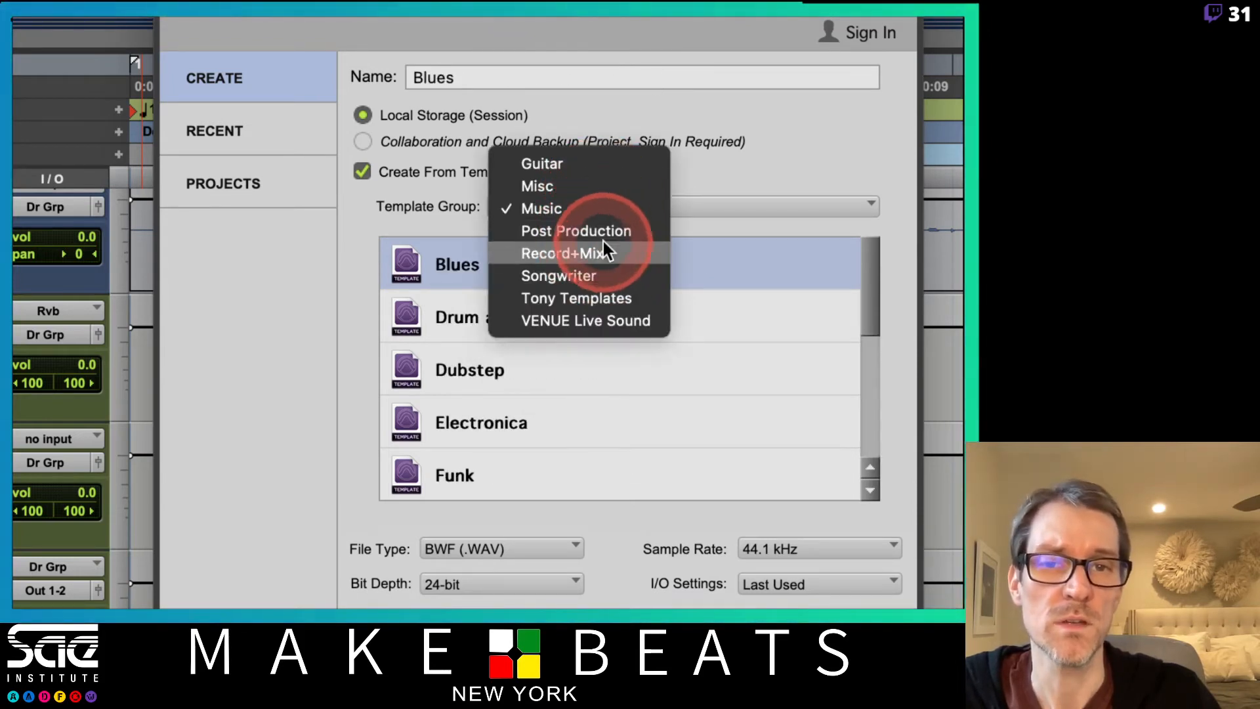
left_click(600, 230)
left_click(506, 292)
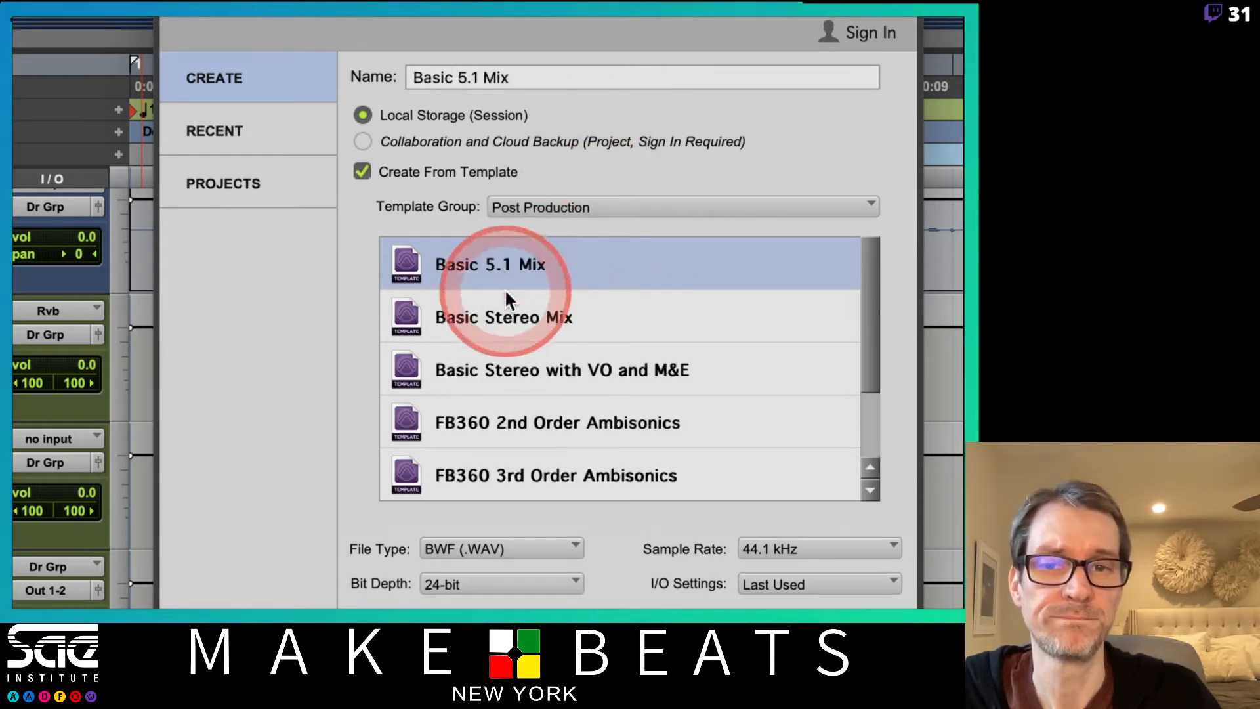
left_click(617, 209)
left_click(613, 230)
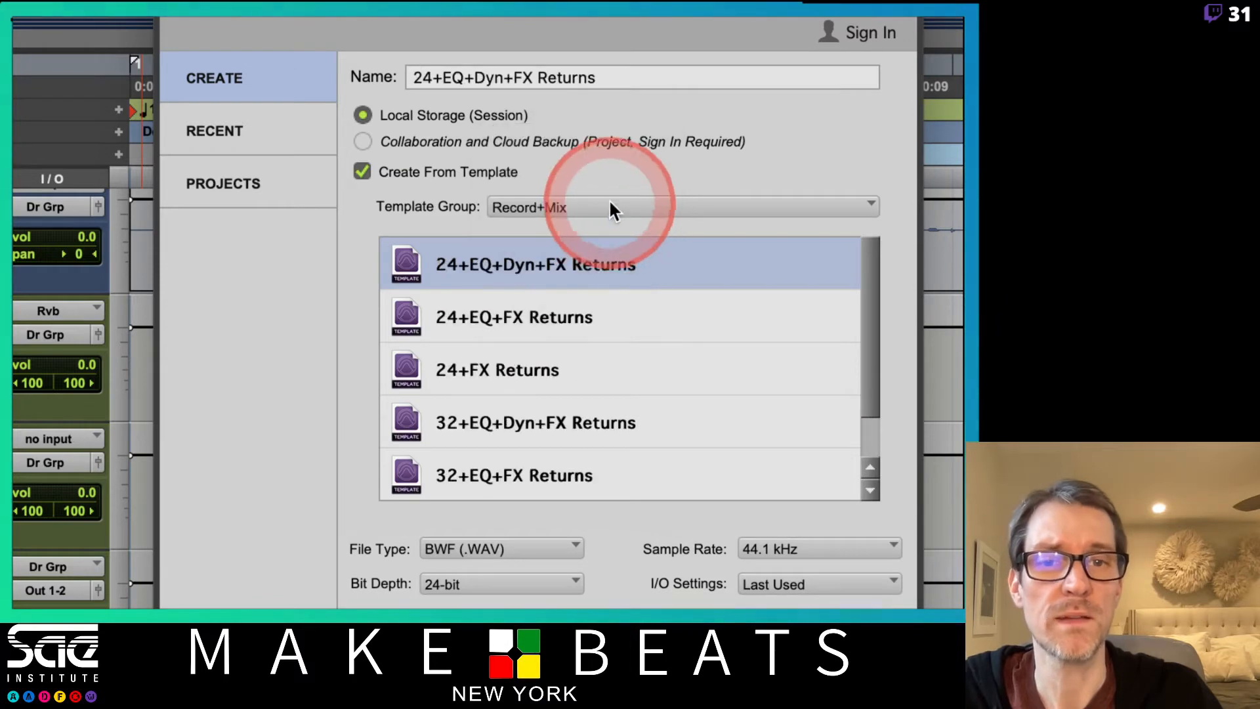
left_click(608, 203)
left_click(610, 234)
left_click(596, 202)
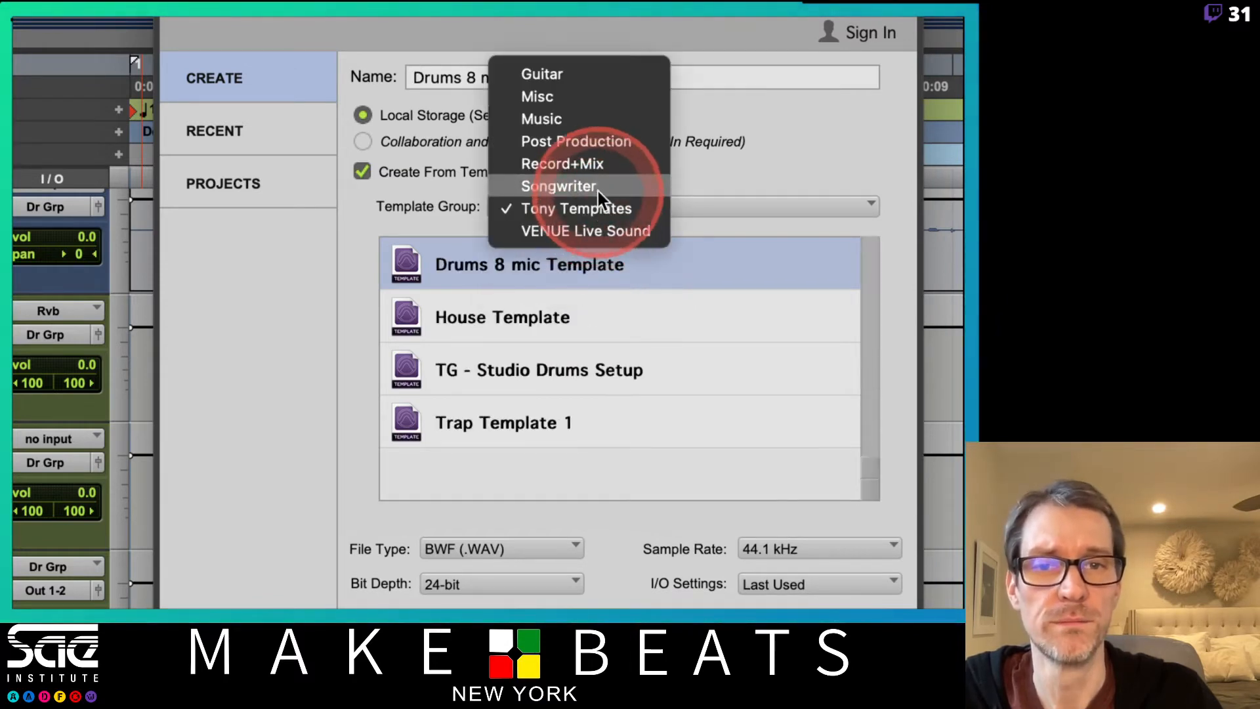
left_click(596, 186)
left_click(589, 208)
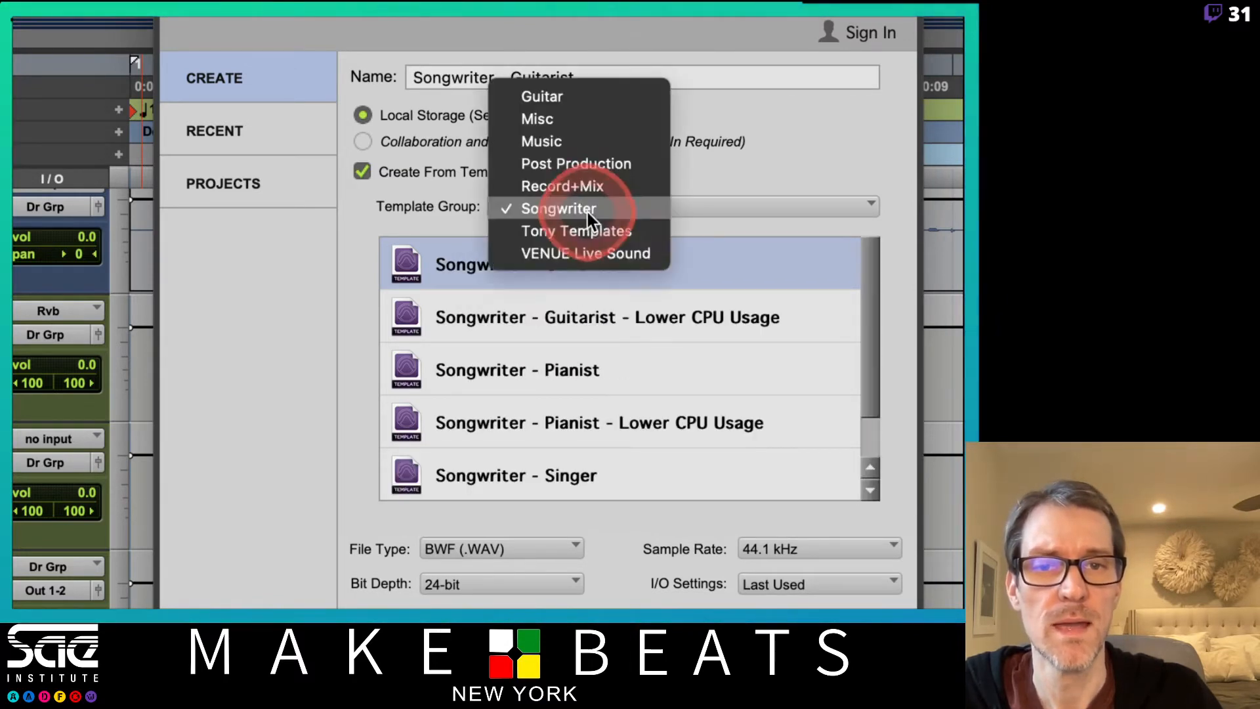
left_click(588, 253)
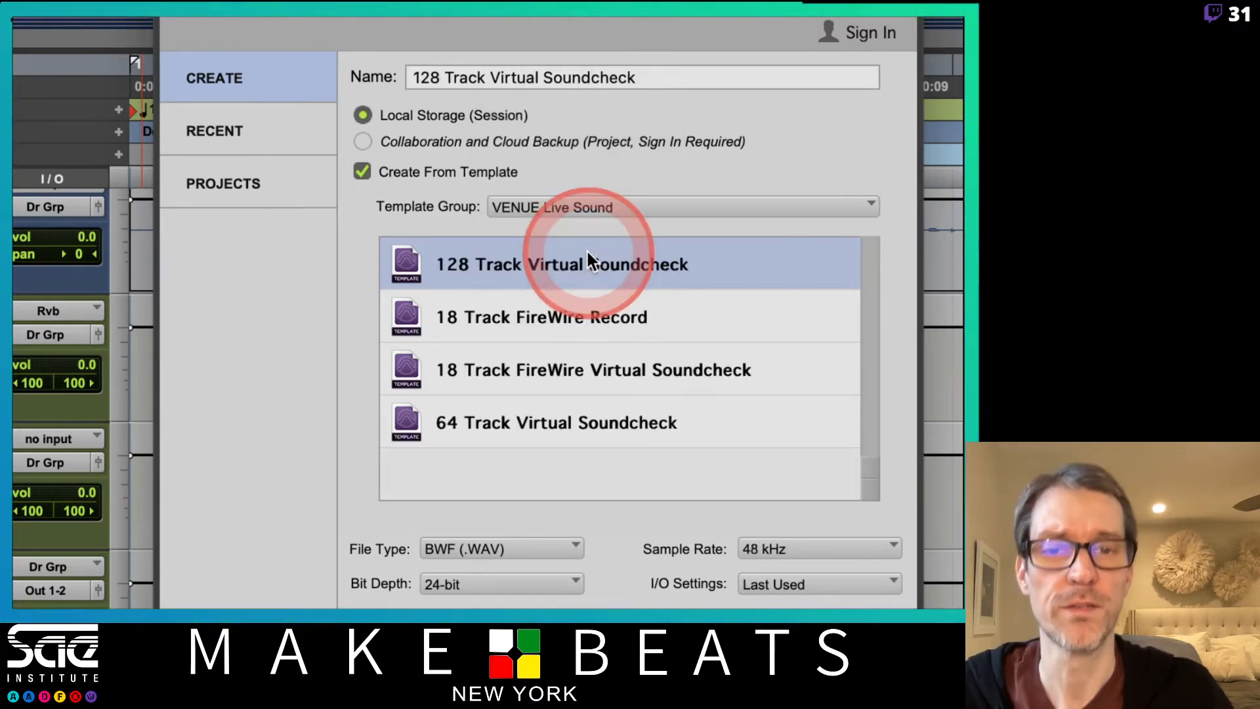
left_click(558, 206)
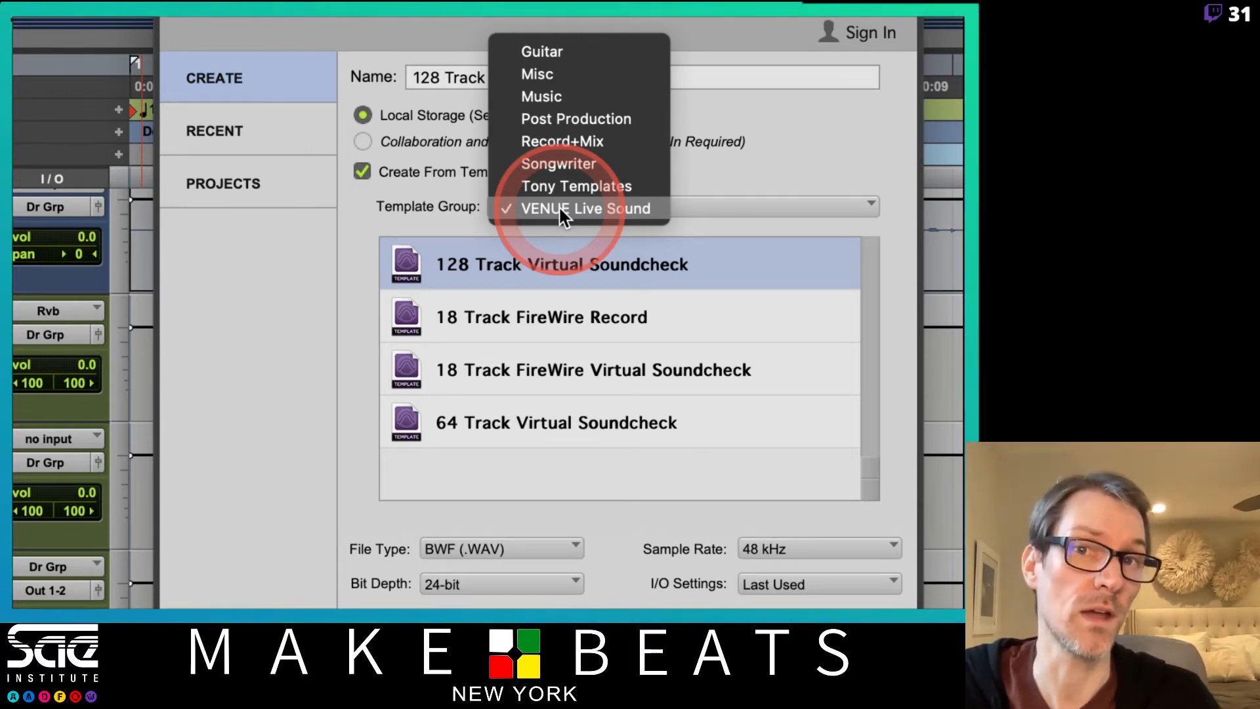
left_click(388, 207)
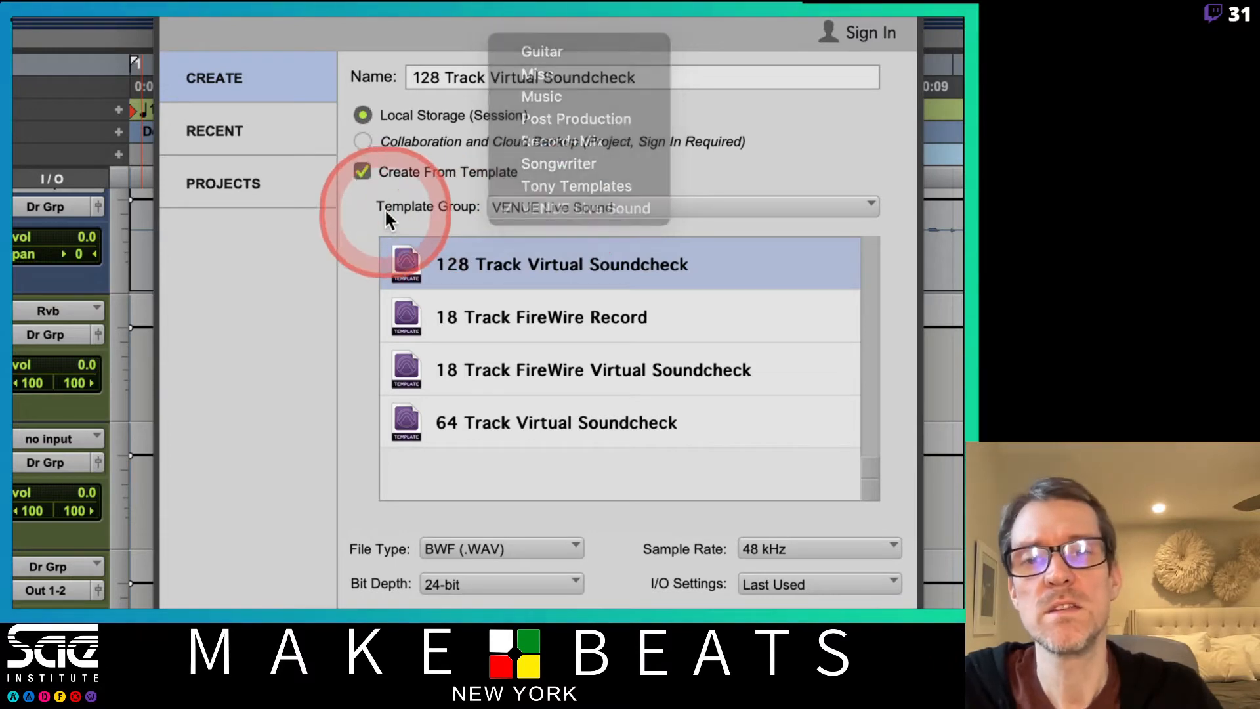
Disable Create From Template and name the new session "Drum Recording".
left_click(361, 173)
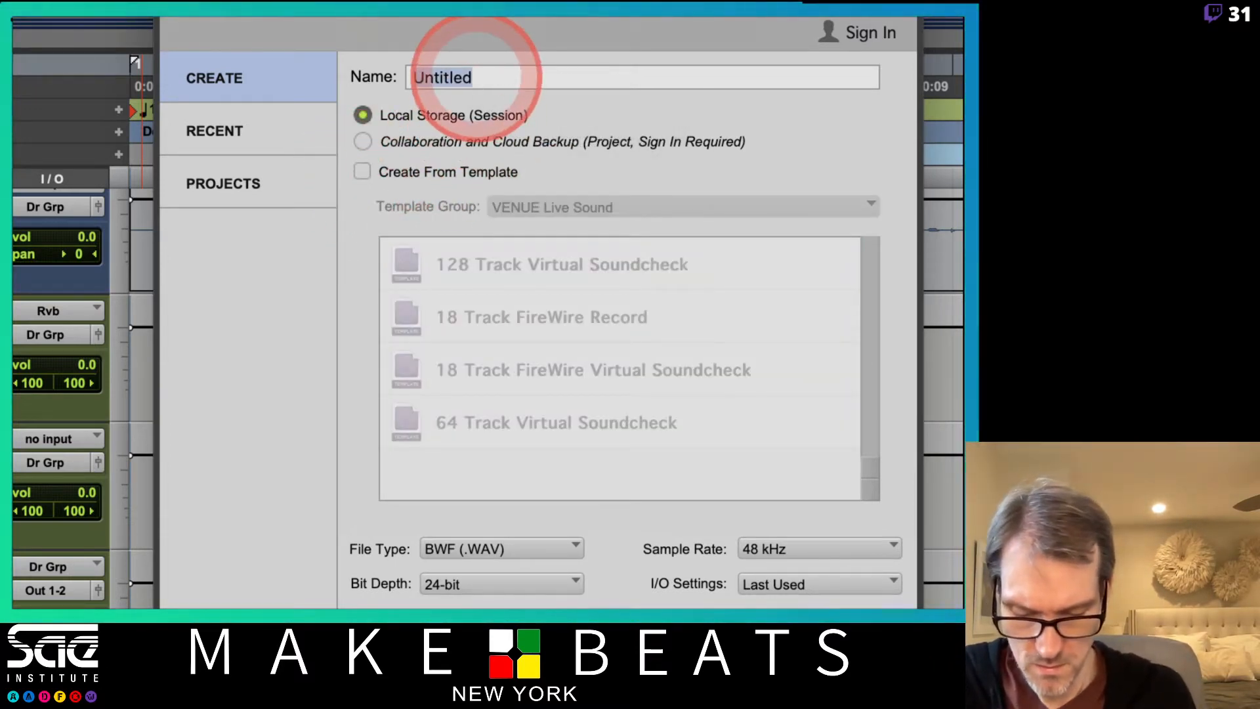
type("New Dru")
key("BackSpace")
key("BackSpace")
key("BackSpace")
key("BackSpace")
key("BackSpace")
key("BackSpace")
key("BackSpace")
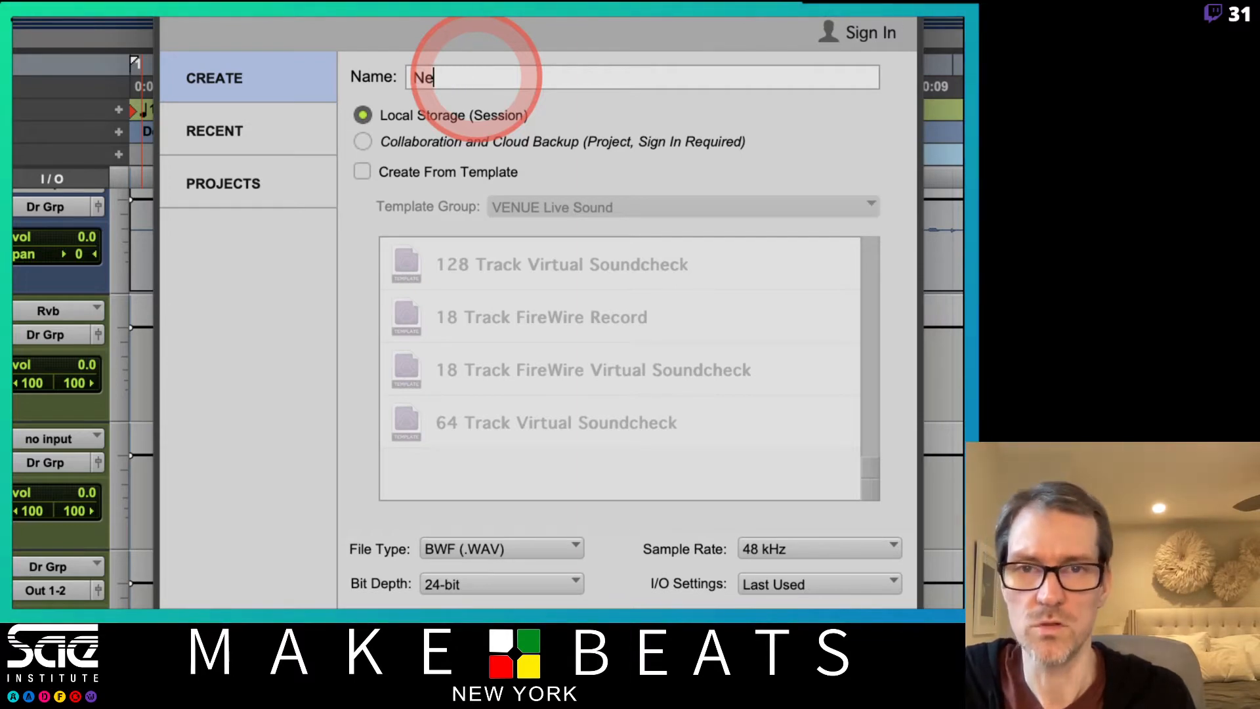
type("Drum Recording")
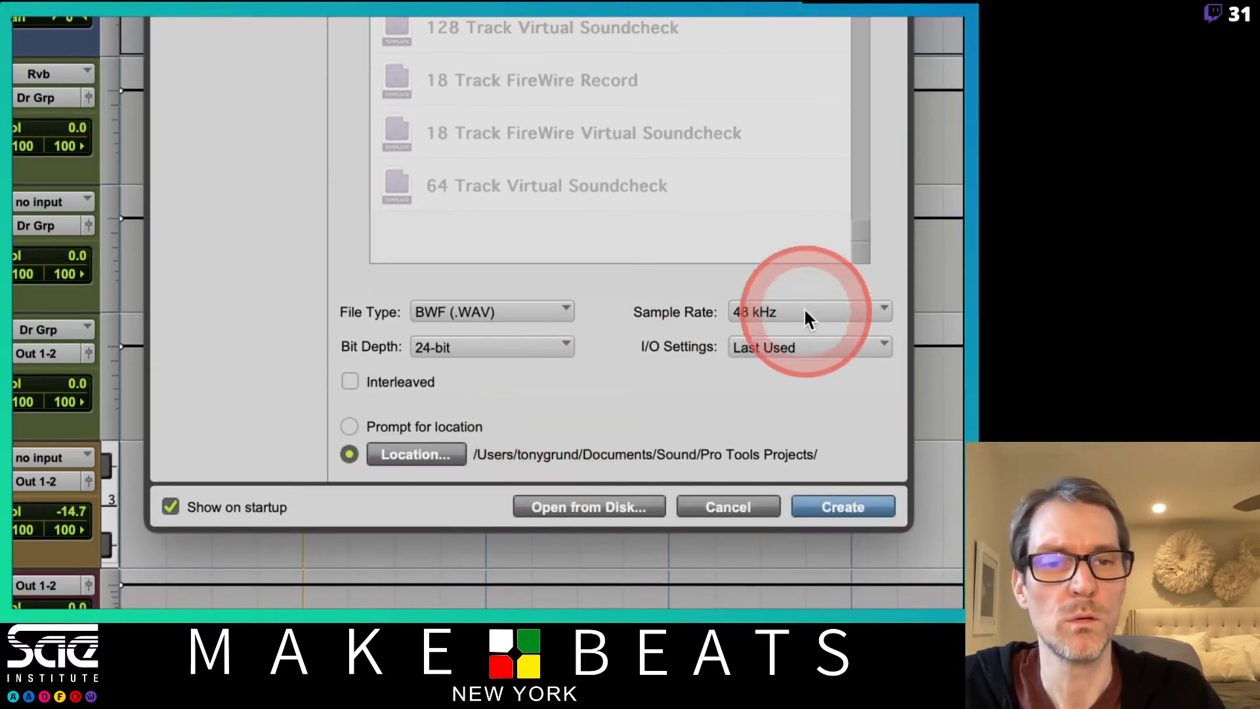
Create the session with a 44.1 kHz sample rate, Stereo Mix I/O settings and interleaved files, keeping 24-bit depth.
left_click(805, 310)
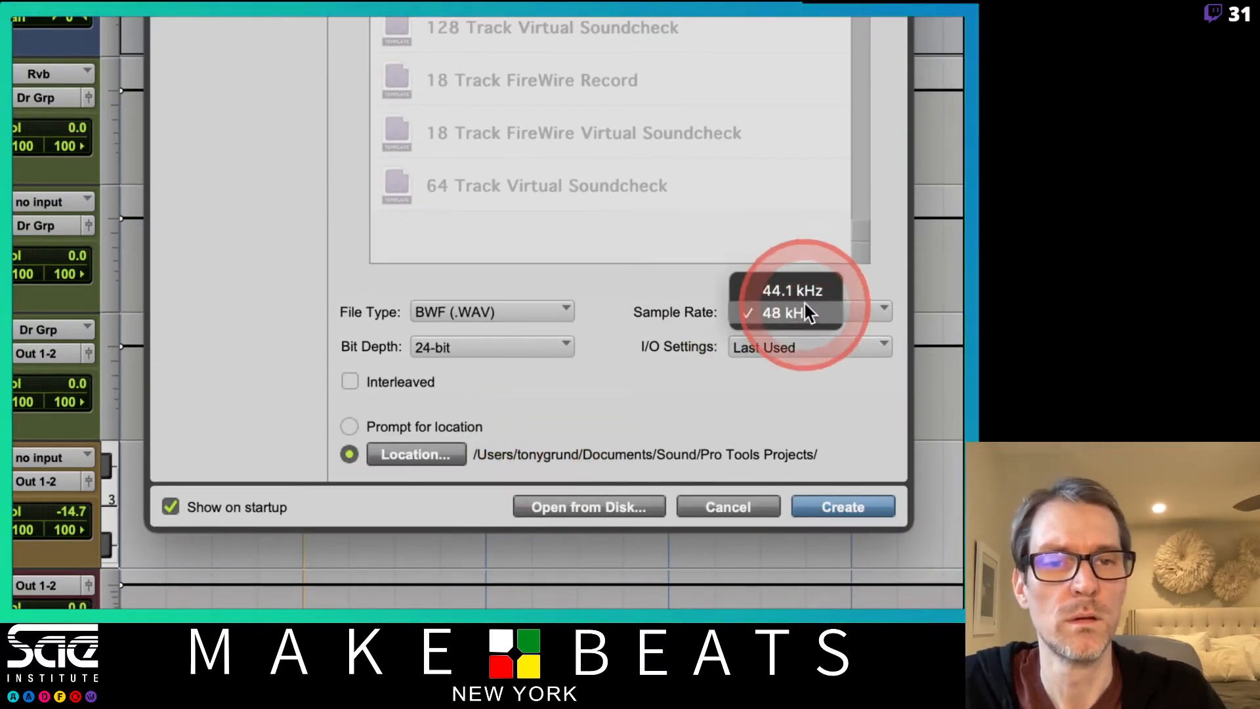
left_click(787, 285)
left_click(519, 348)
left_click(605, 342)
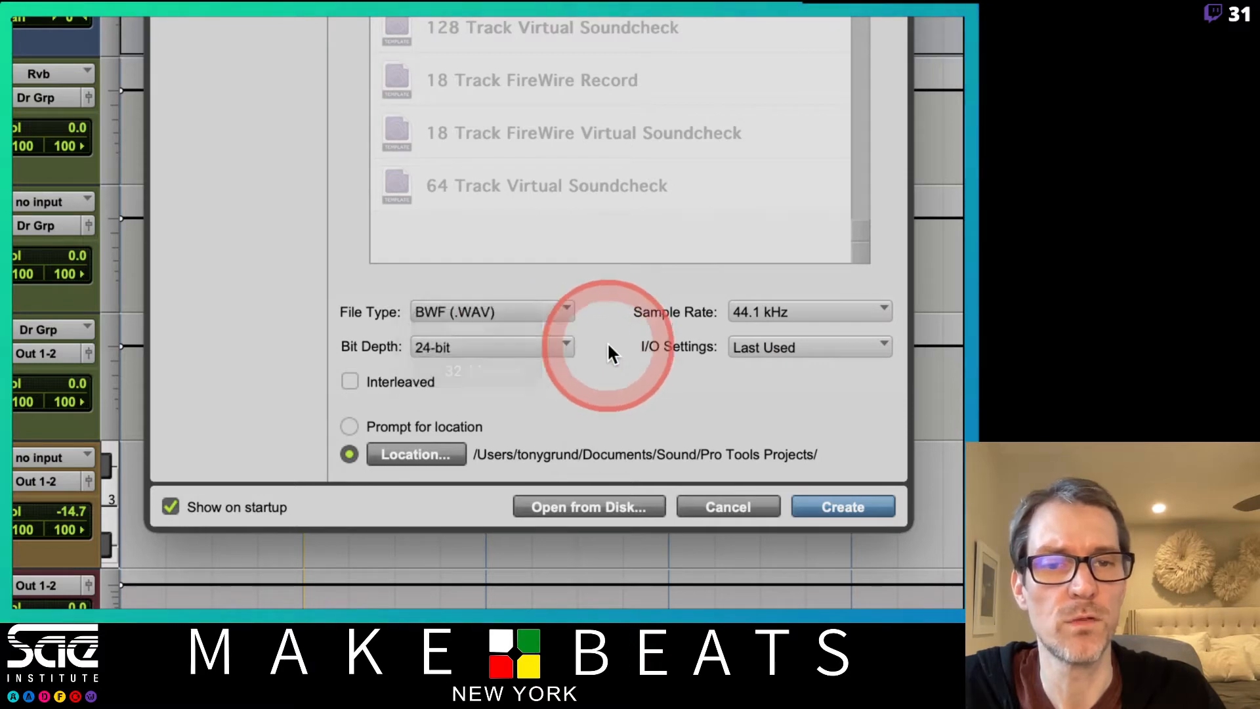
left_click(774, 343)
left_click(782, 384)
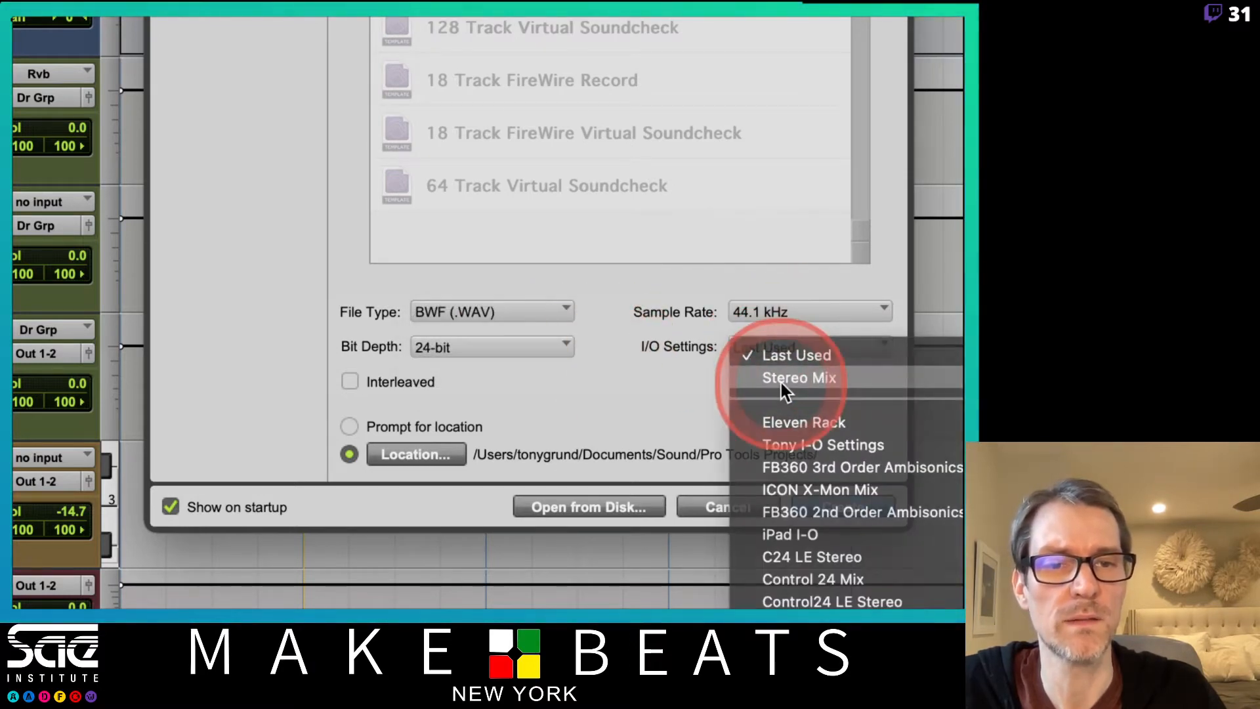
left_click(347, 379)
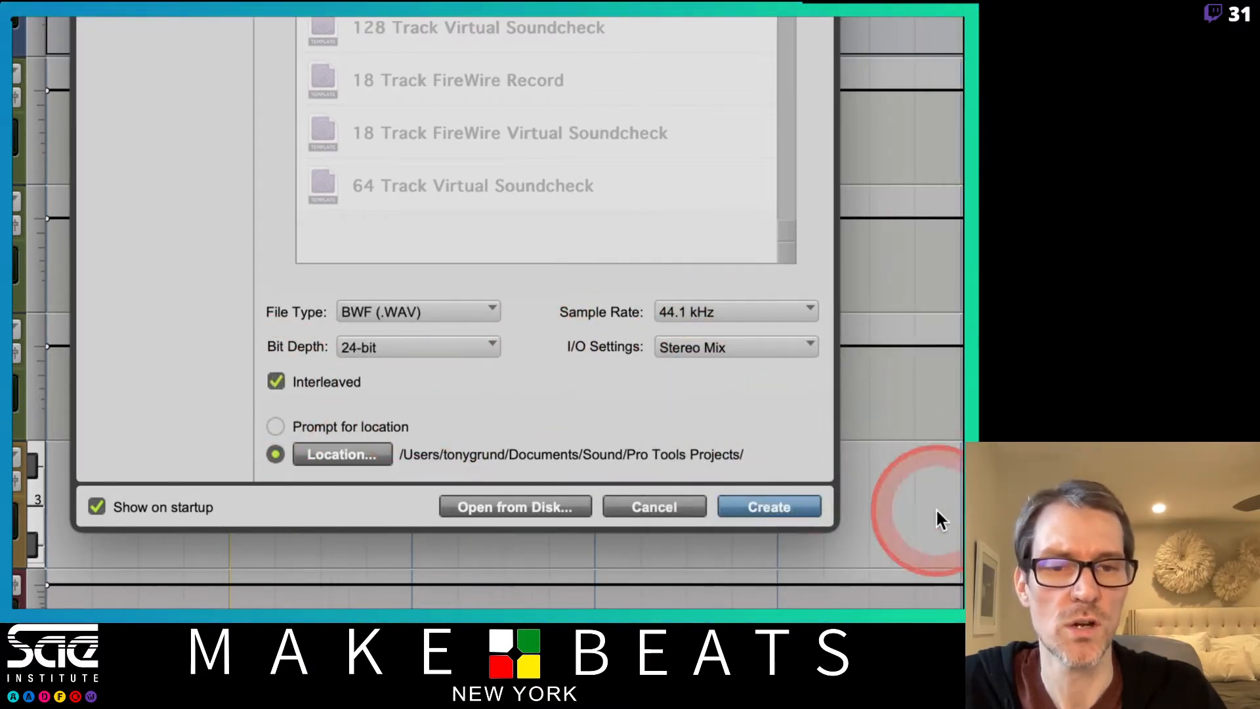
left_click(763, 512)
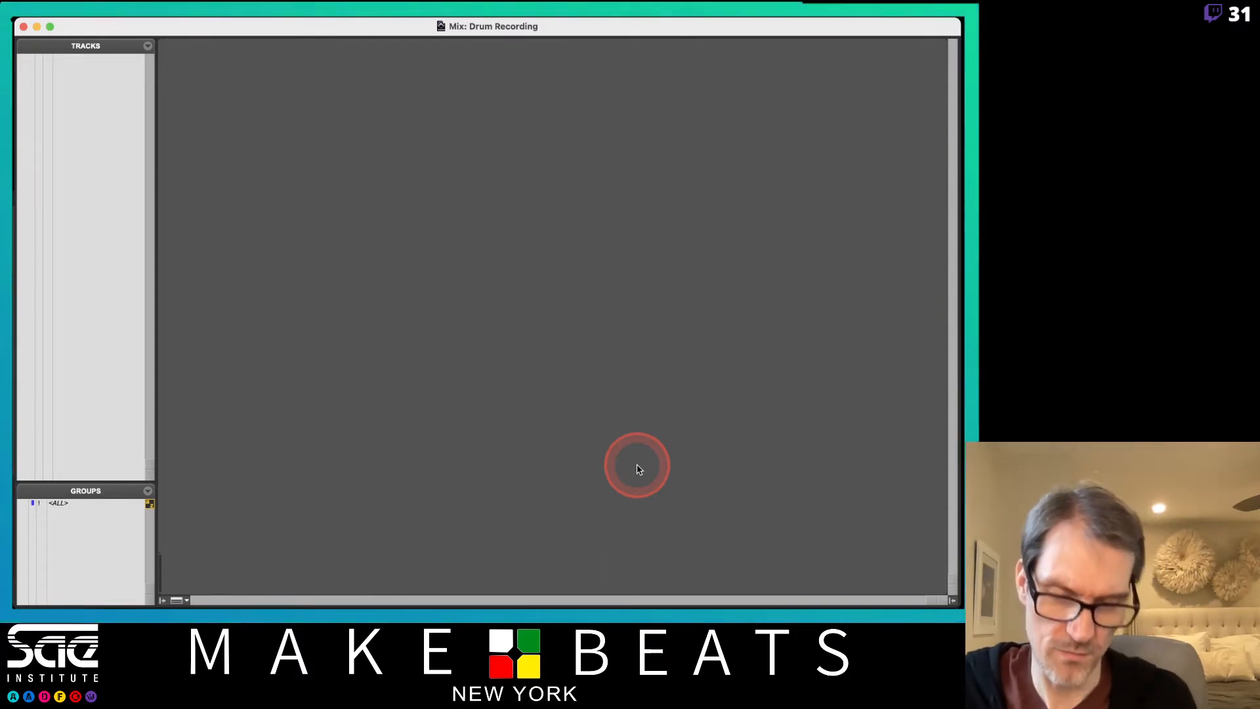
Add six new mono audio tracks in ticks to the Drum Recording session.
key("super+shift+n")
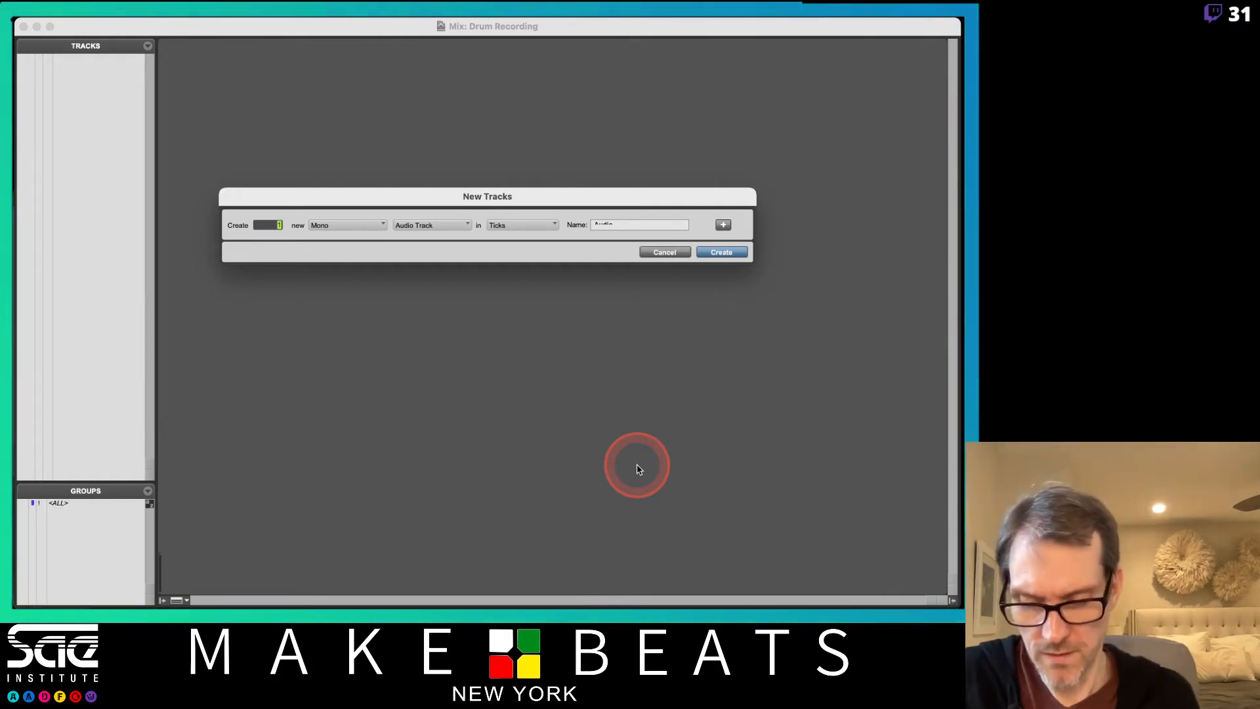
type("8")
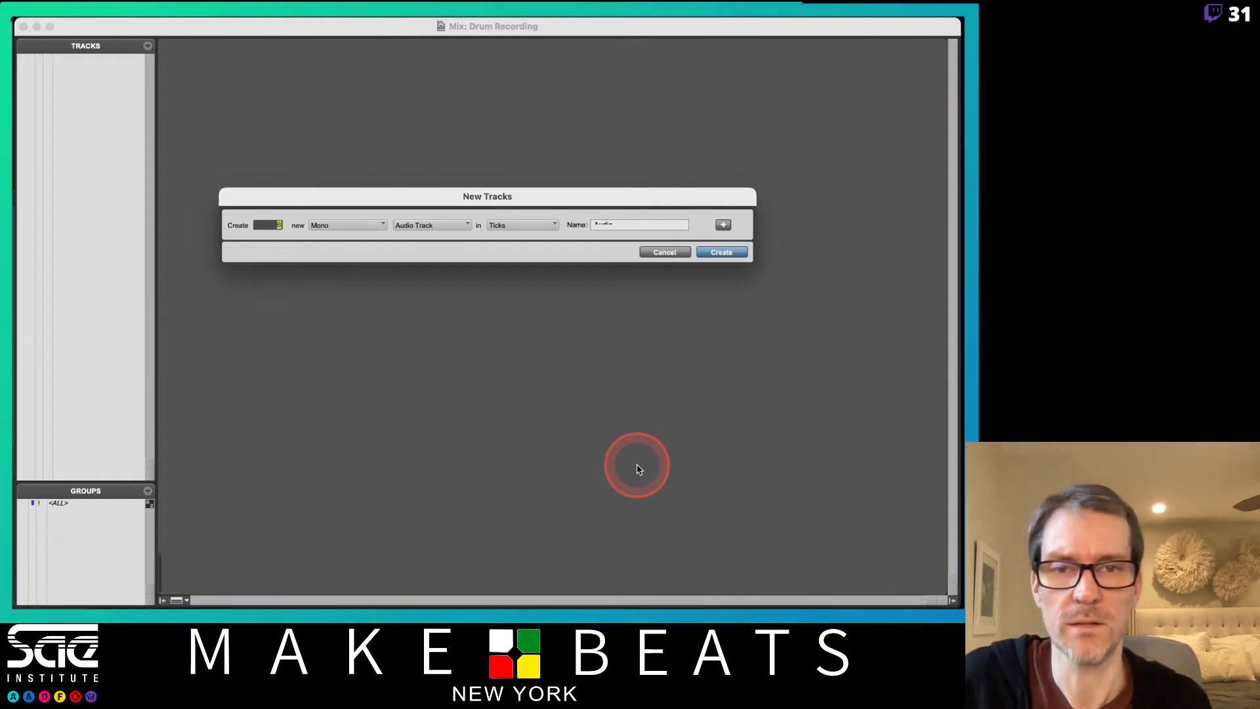
key("Return")
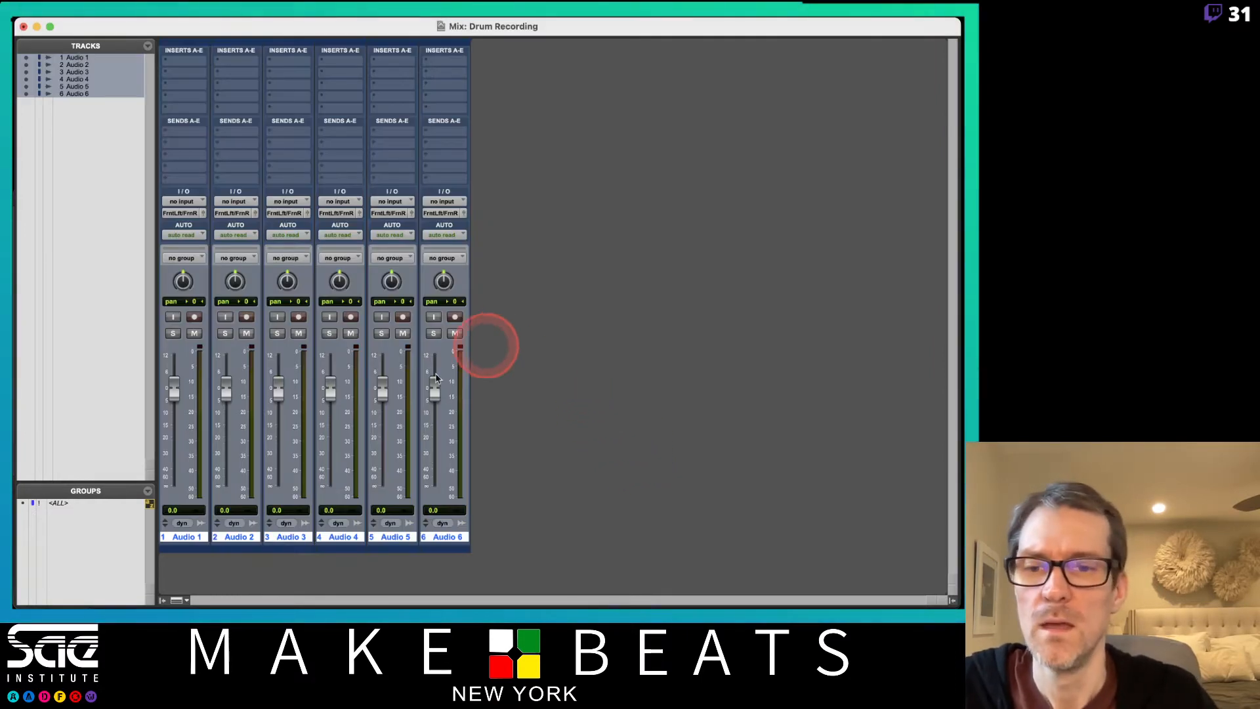
Rename the six audio tracks in order as BD, SD, HH, T1, T2 and FT.
double_click(196, 537)
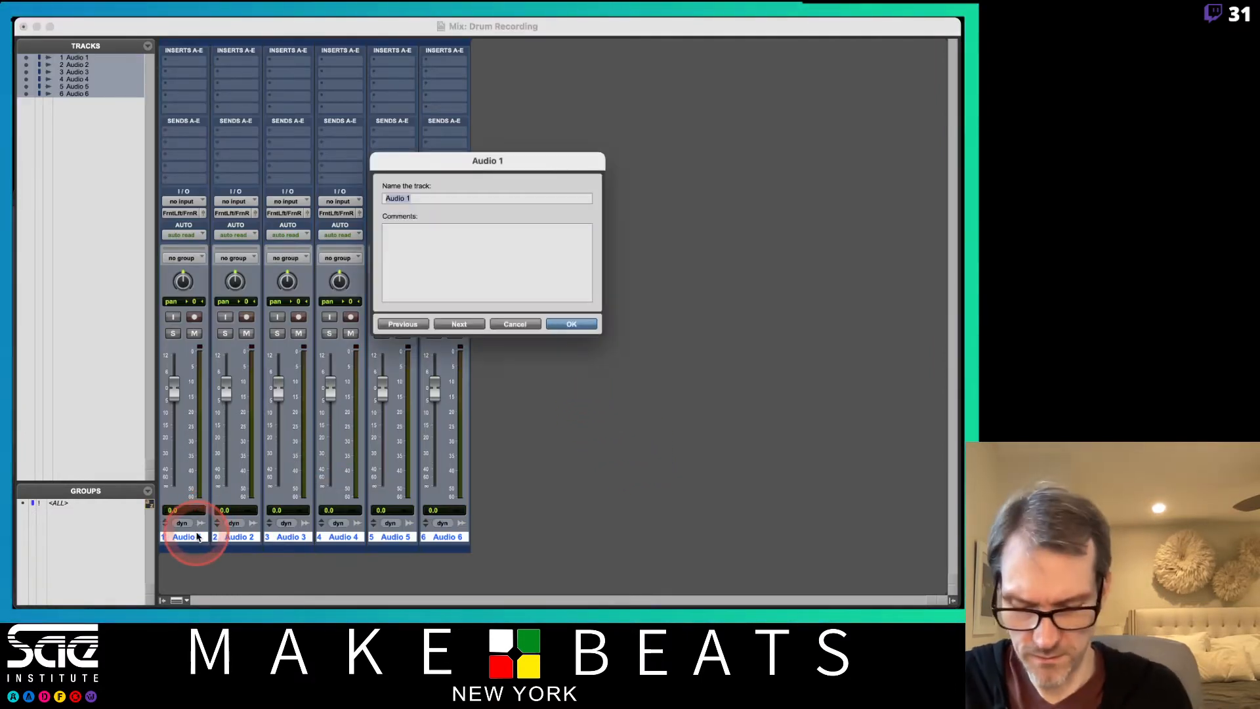
type("BD")
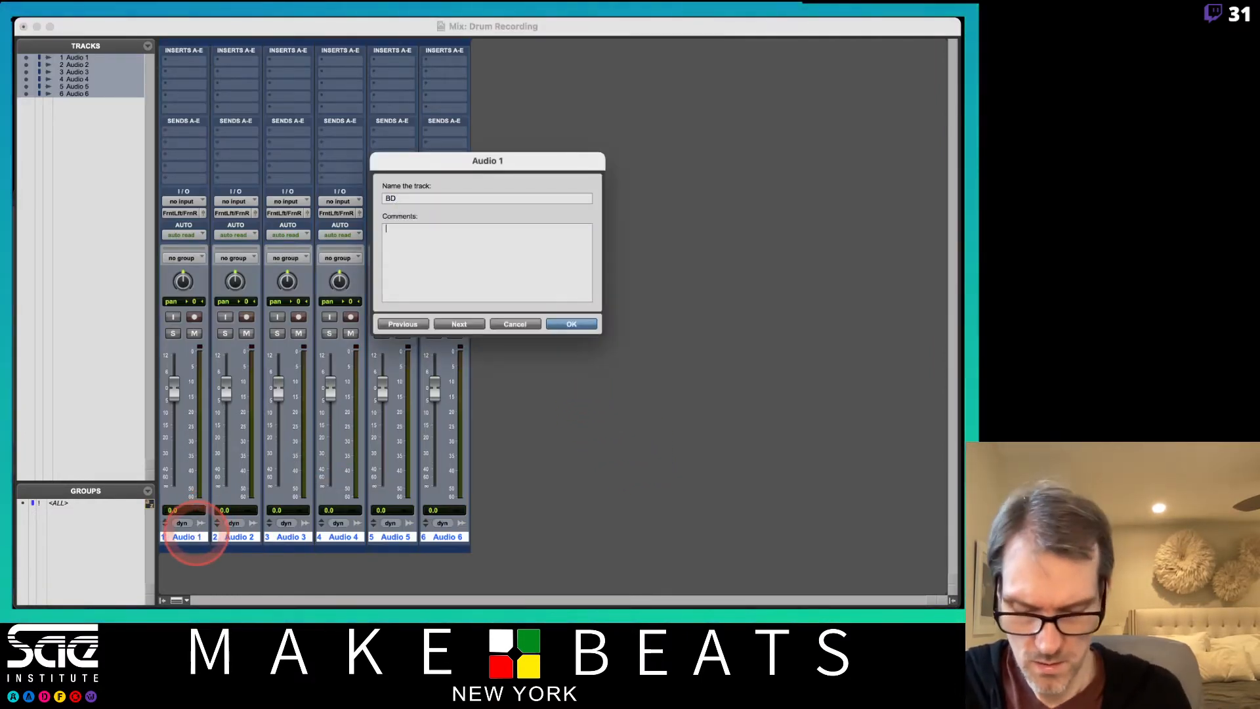
key("super+Right")
type("SD")
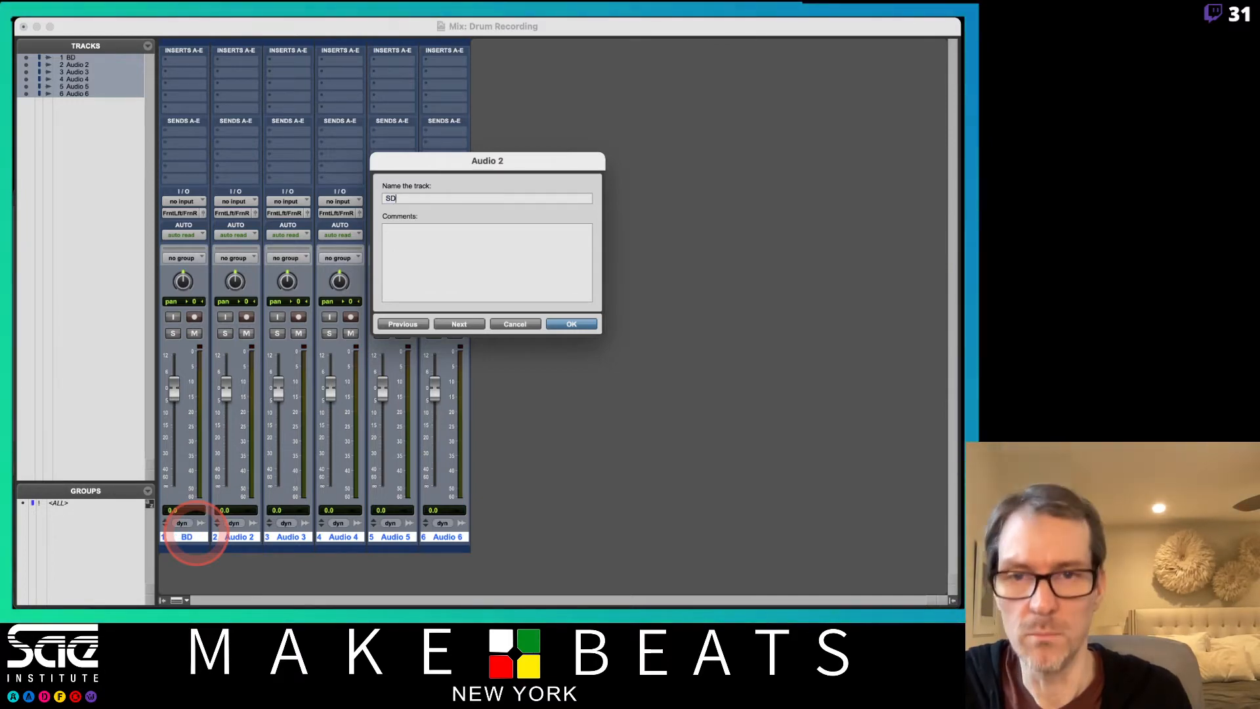
key("super+Right")
type("HH")
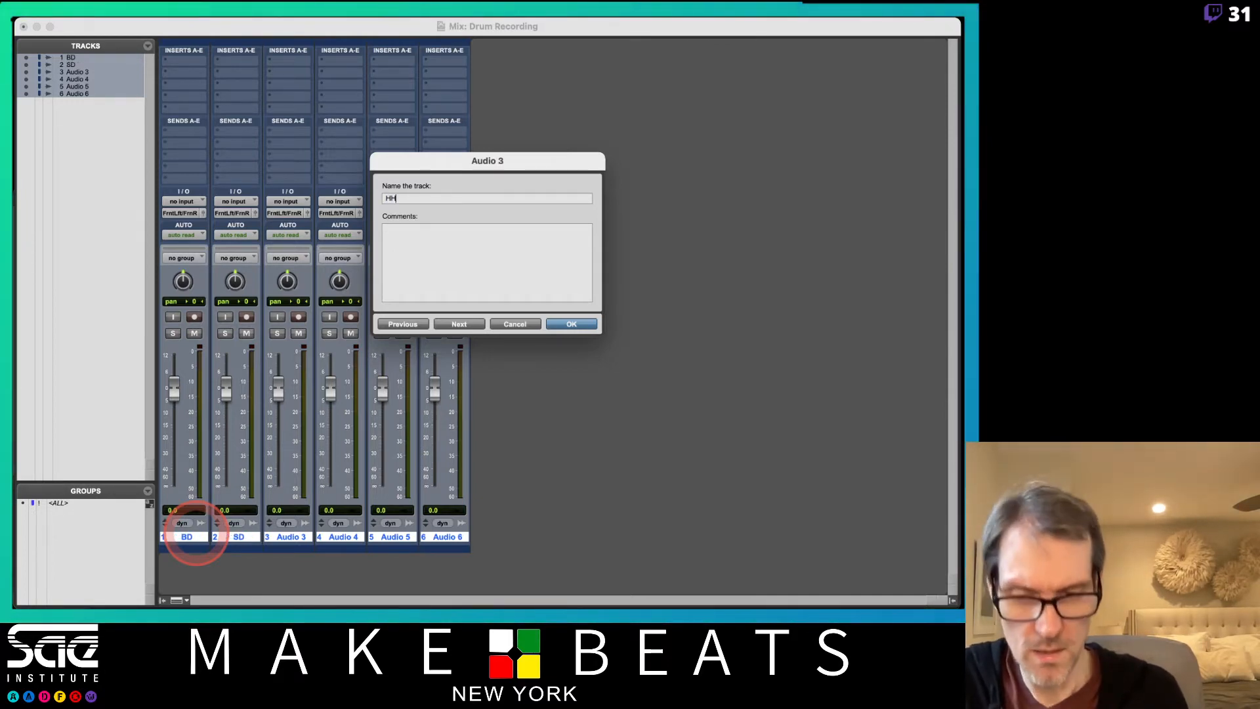
key("super+Right")
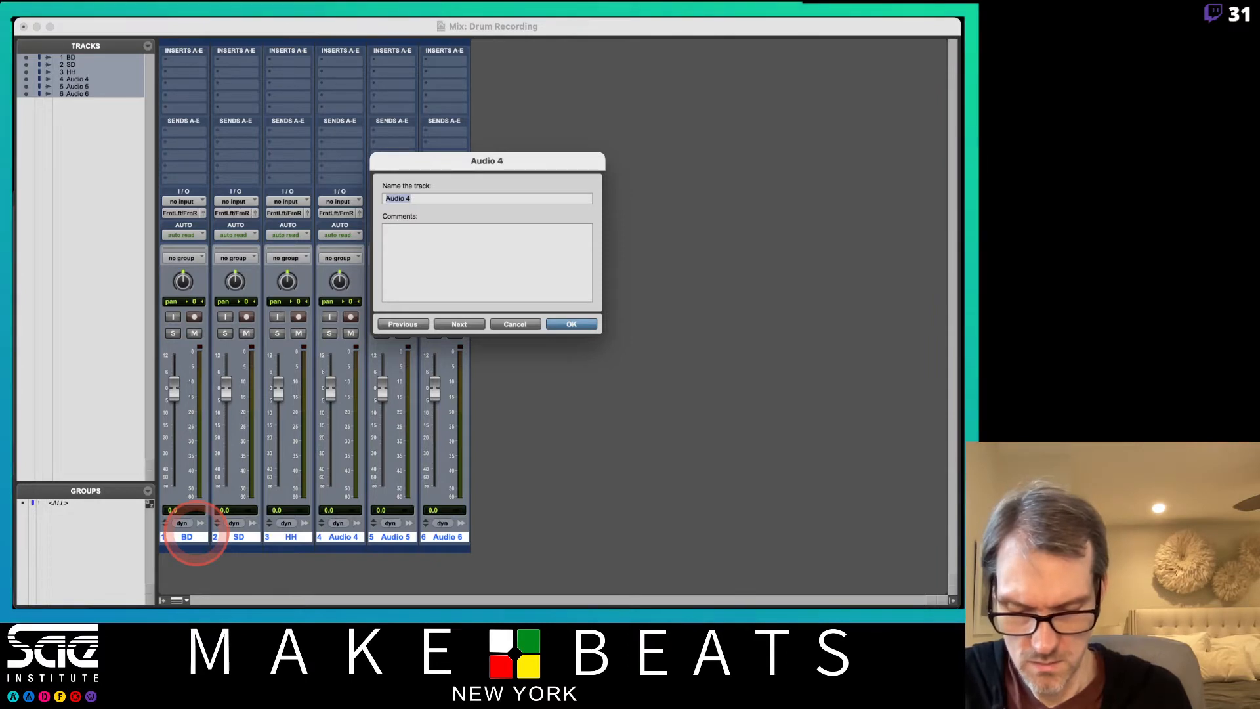
key("super+Right")
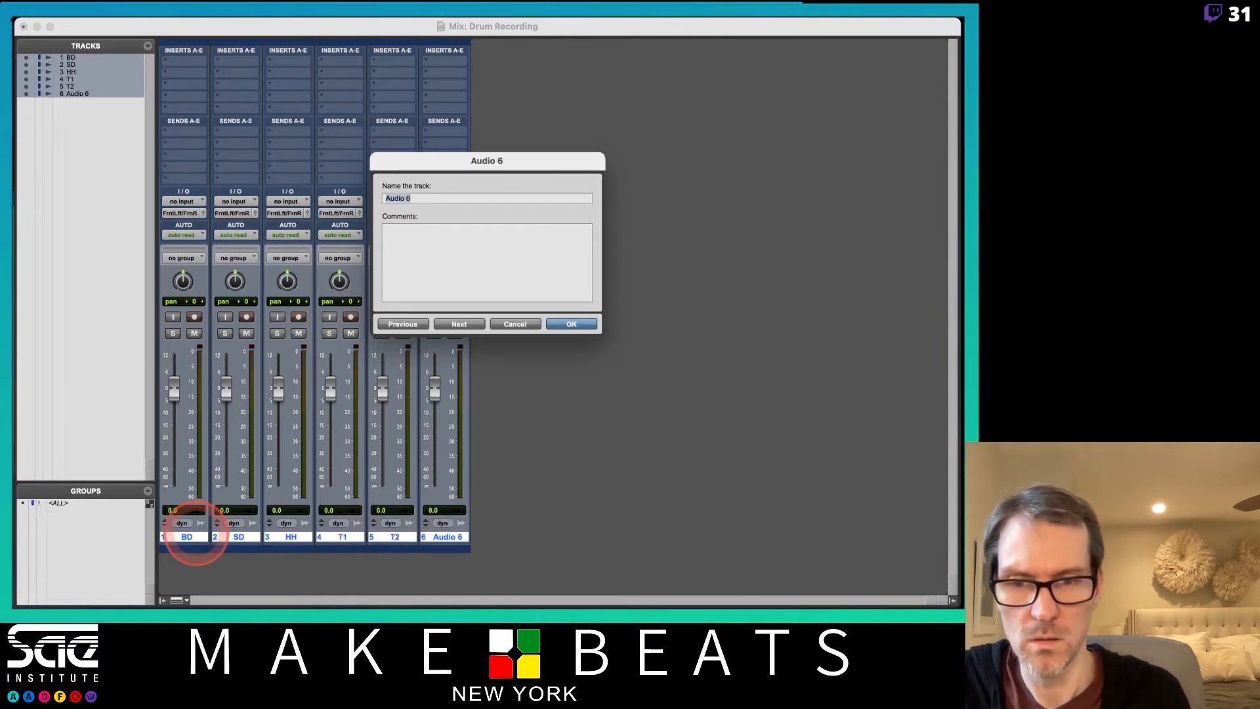
type("FT")
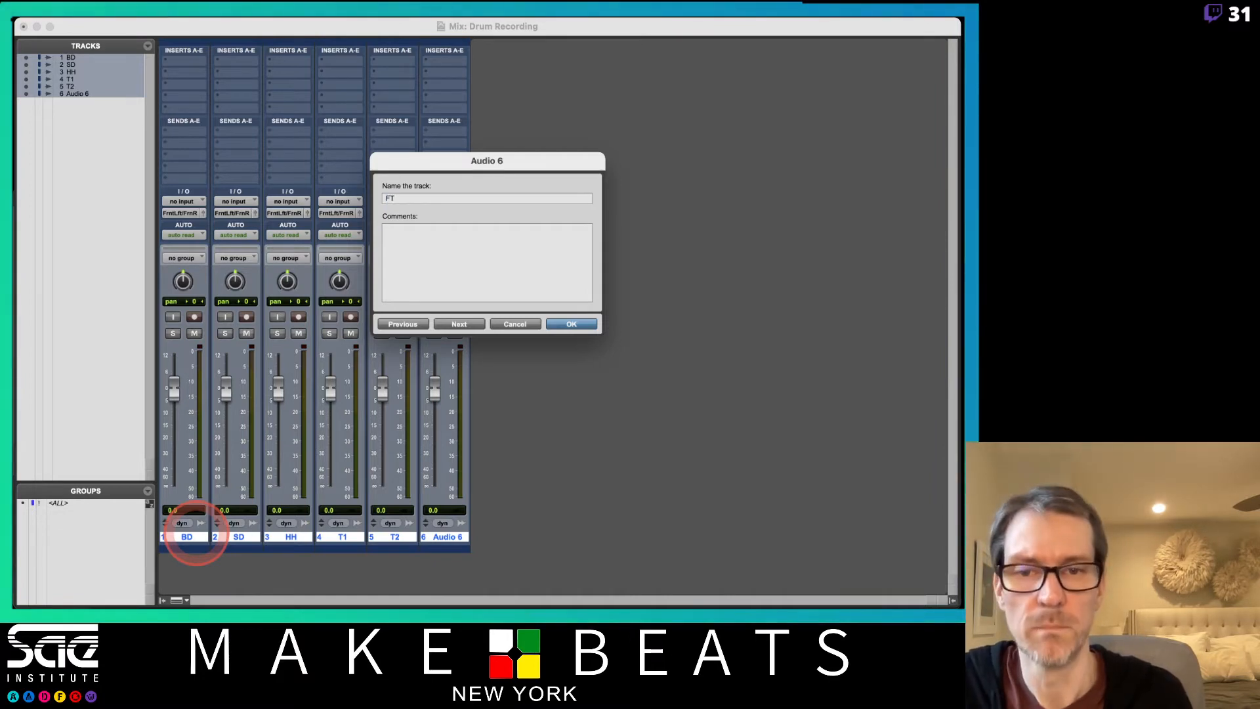
key("Return")
Add two more mono audio tracks in ticks and name them OH L and OH R.
key("super+shift+n")
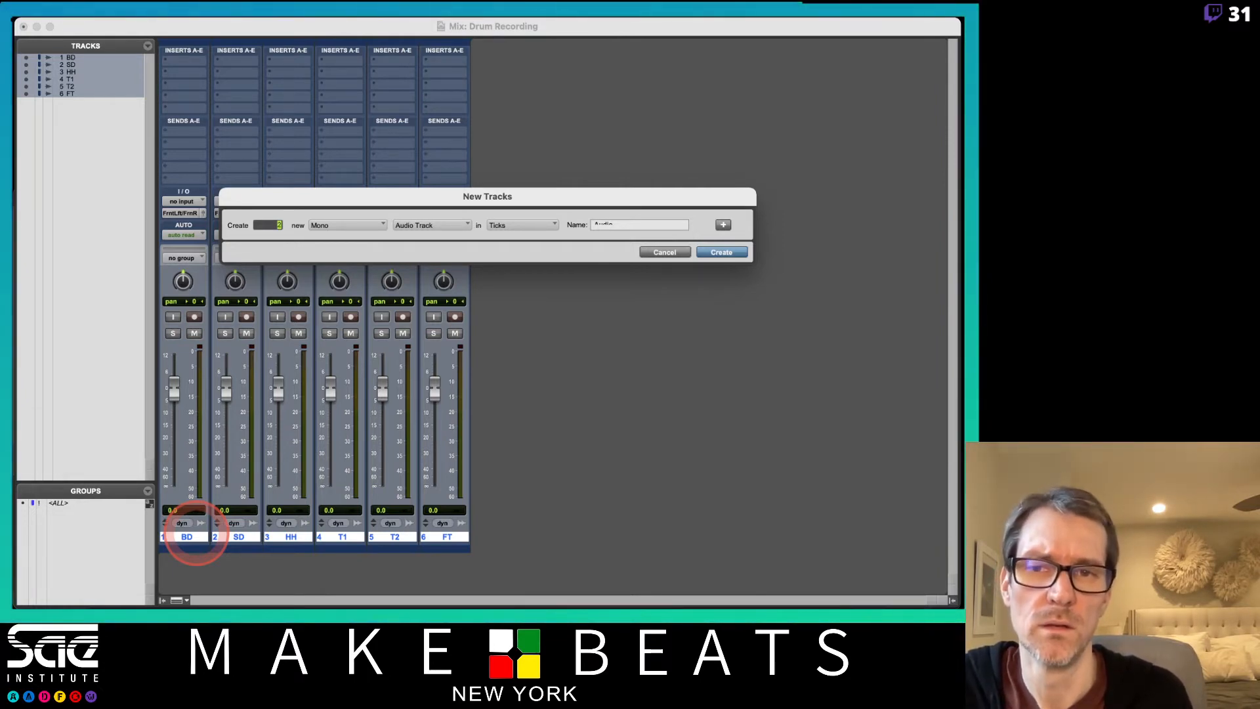
key("Return")
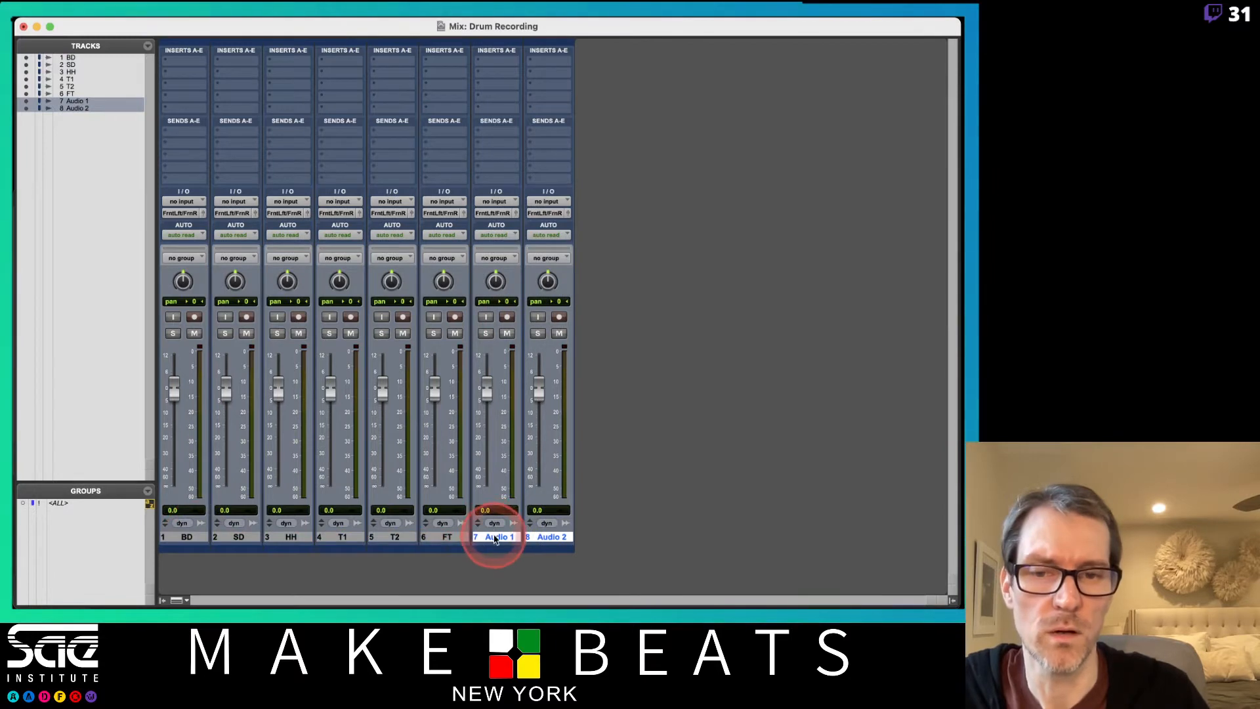
double_click(496, 539)
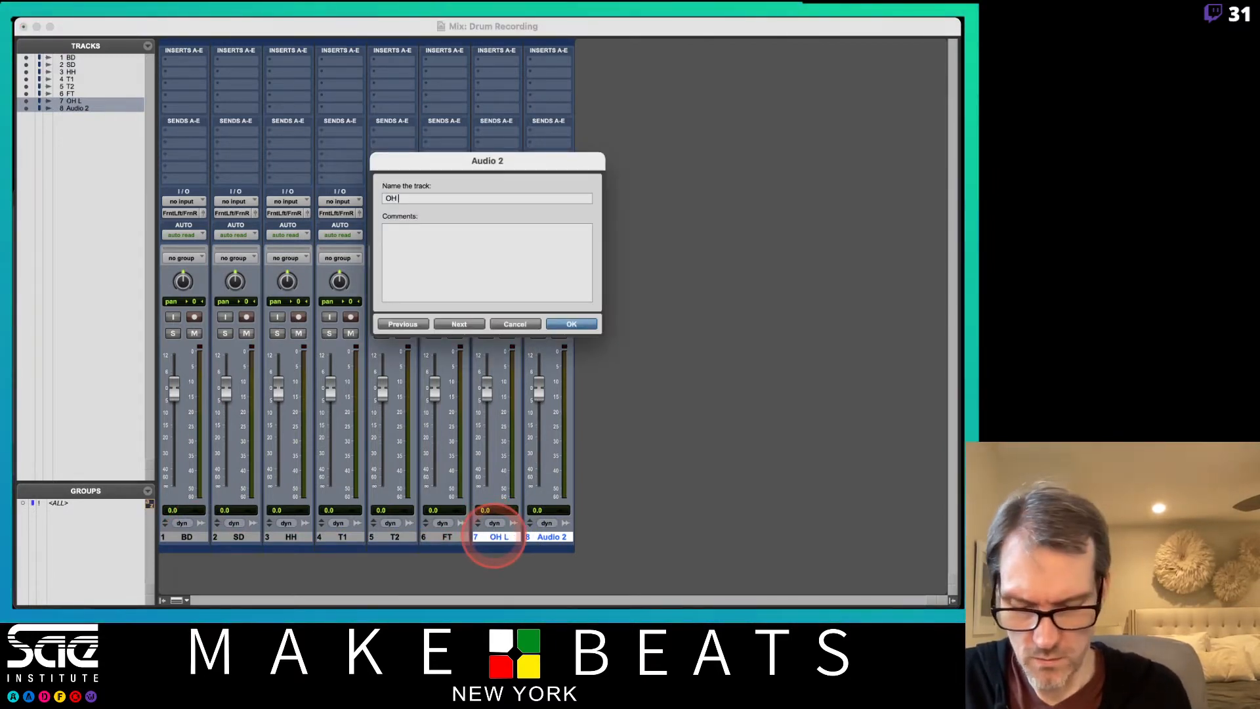
key("Return")
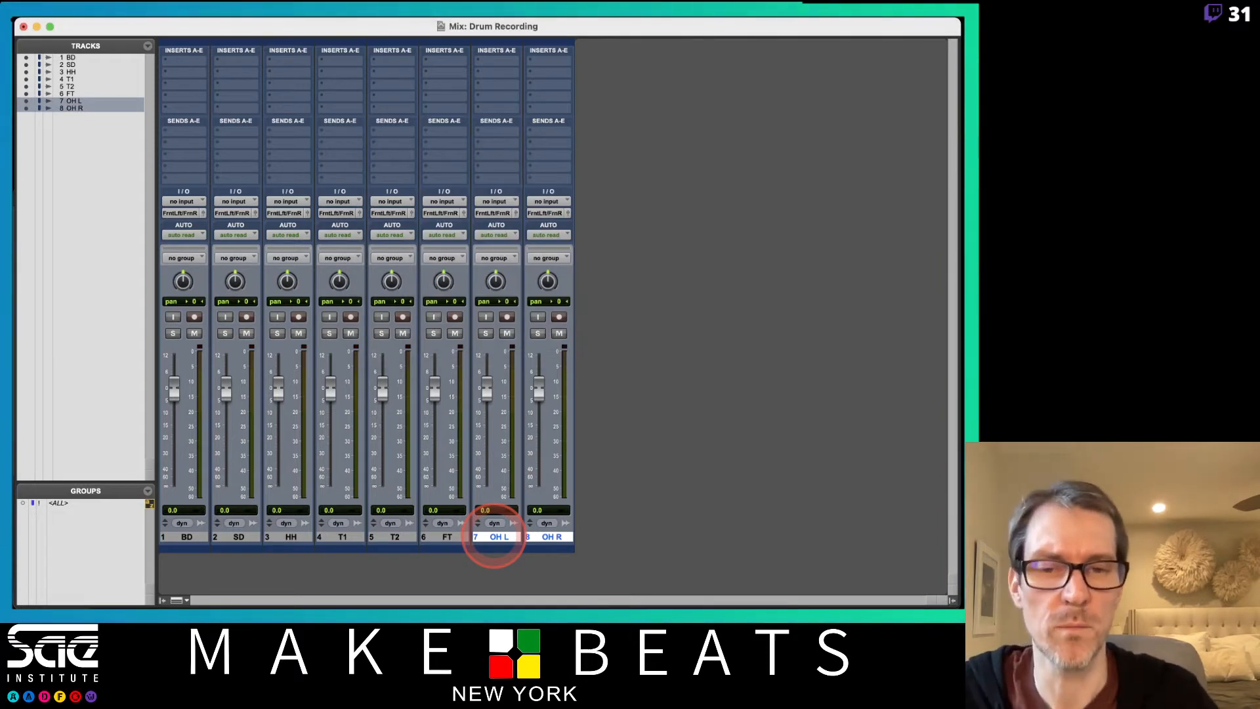
Add two stereo Aux Input tracks in ticks and name them OH Grp and Dr Grp.
key("super+shift+n")
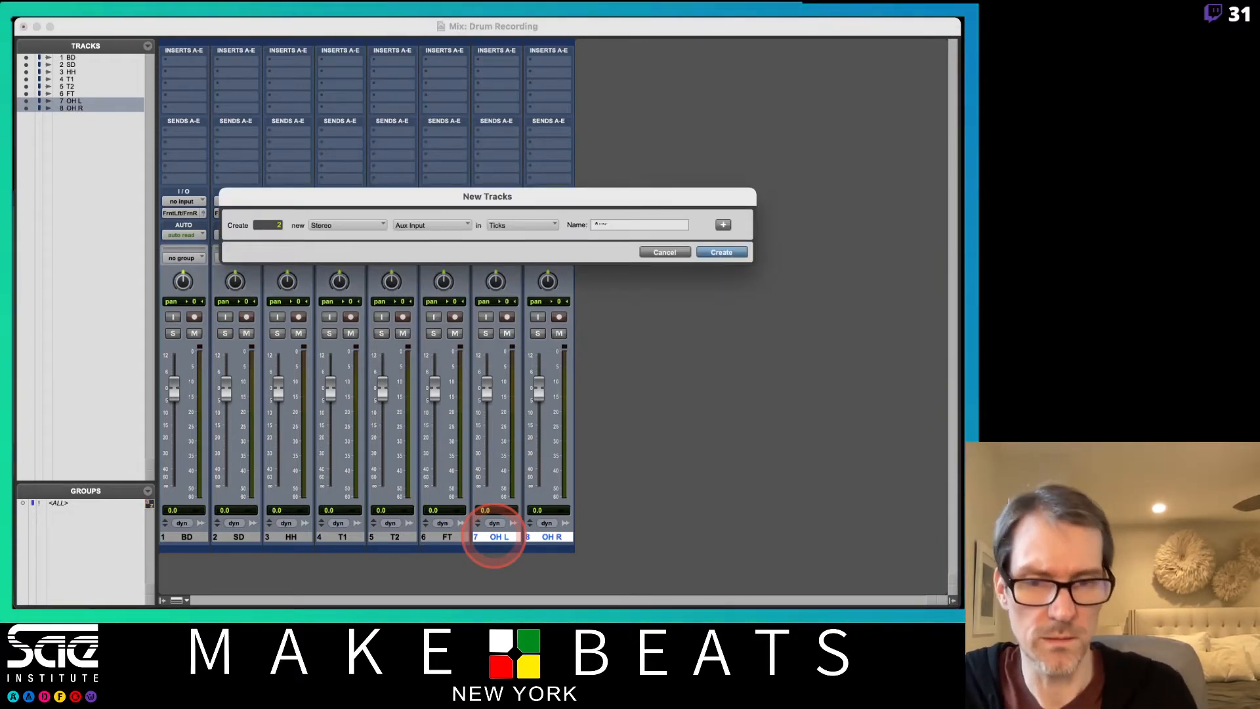
key("Return")
double_click(601, 539)
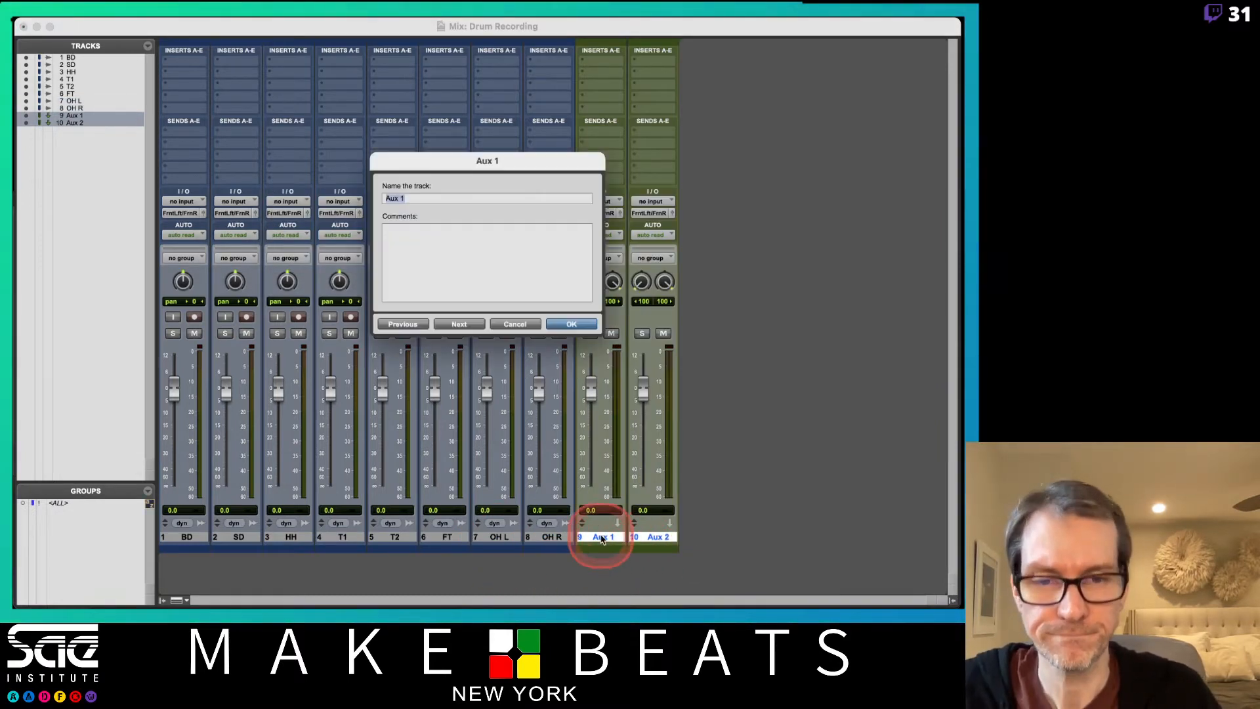
type("OH Grp")
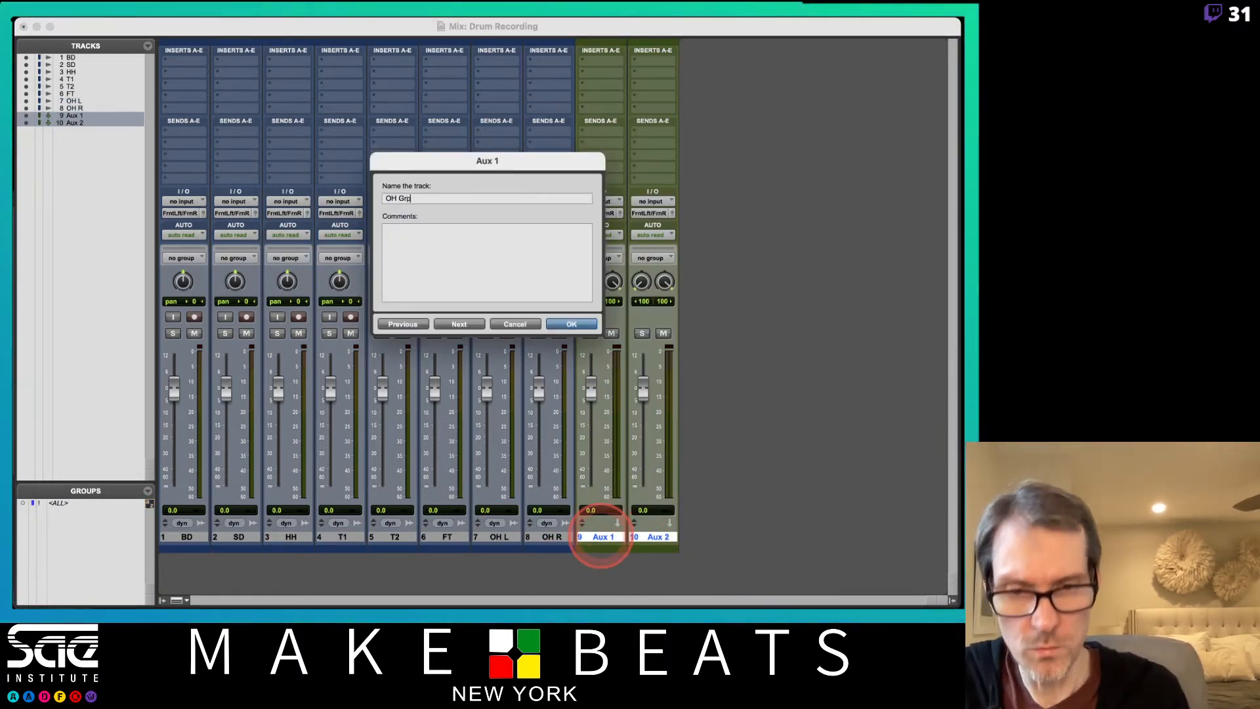
key("Return")
double_click(667, 536)
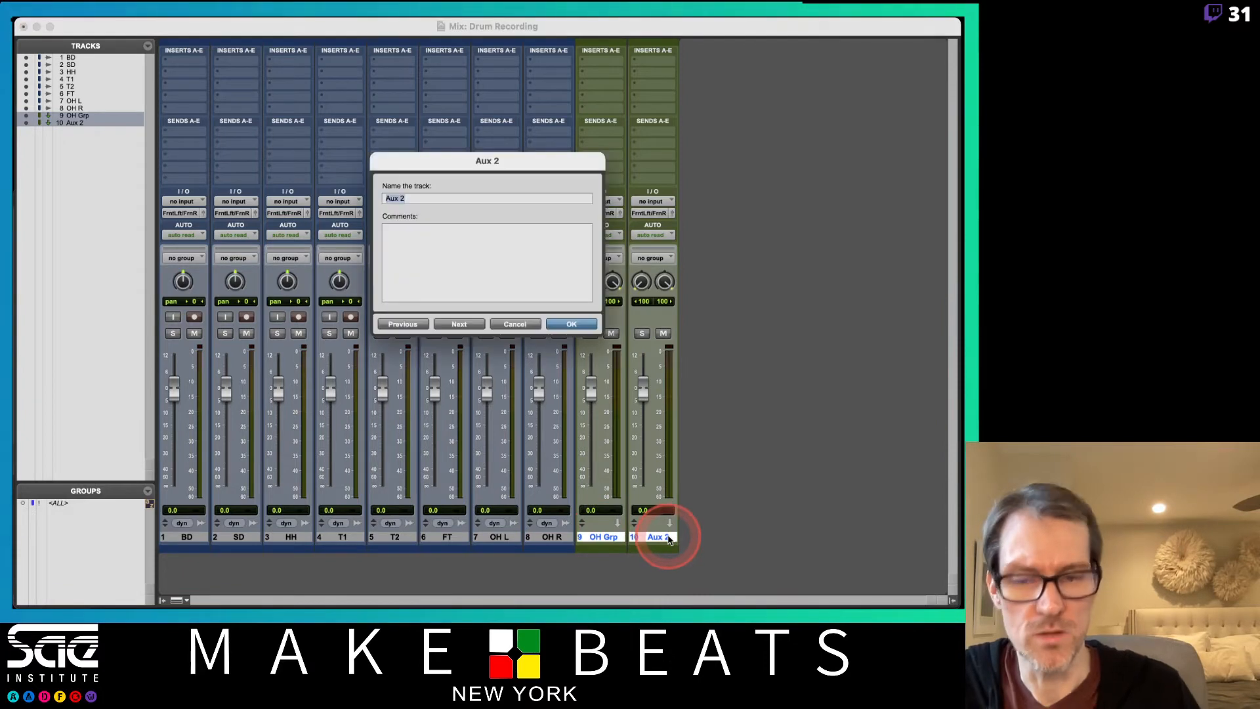
type("Dr Grp")
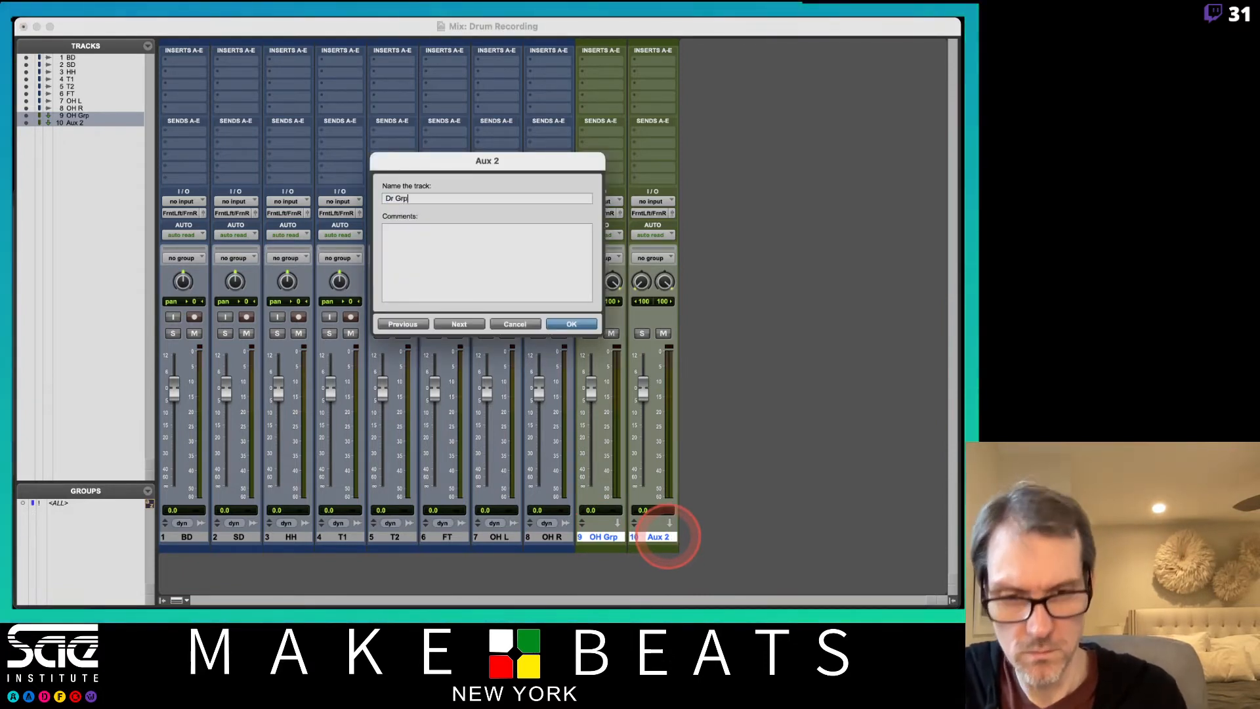
key("Return")
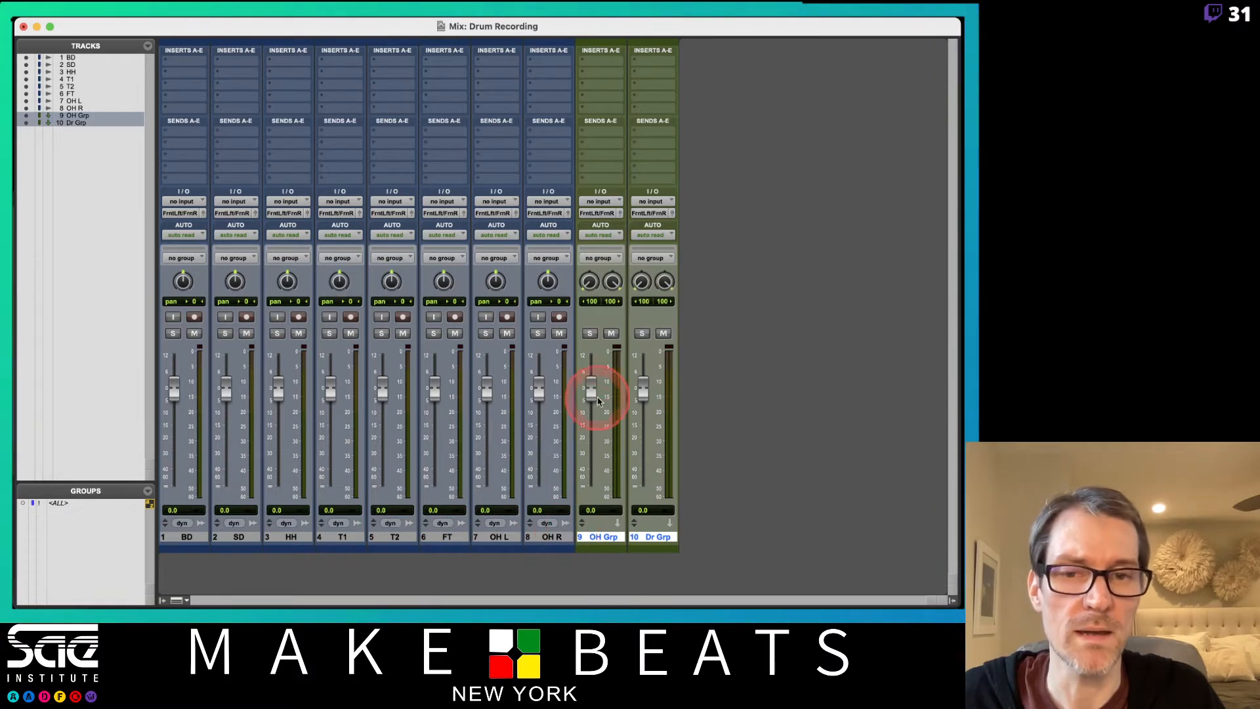
Select the OH L and OH R tracks, and set the output of all tracks to no output.
left_click(505, 537)
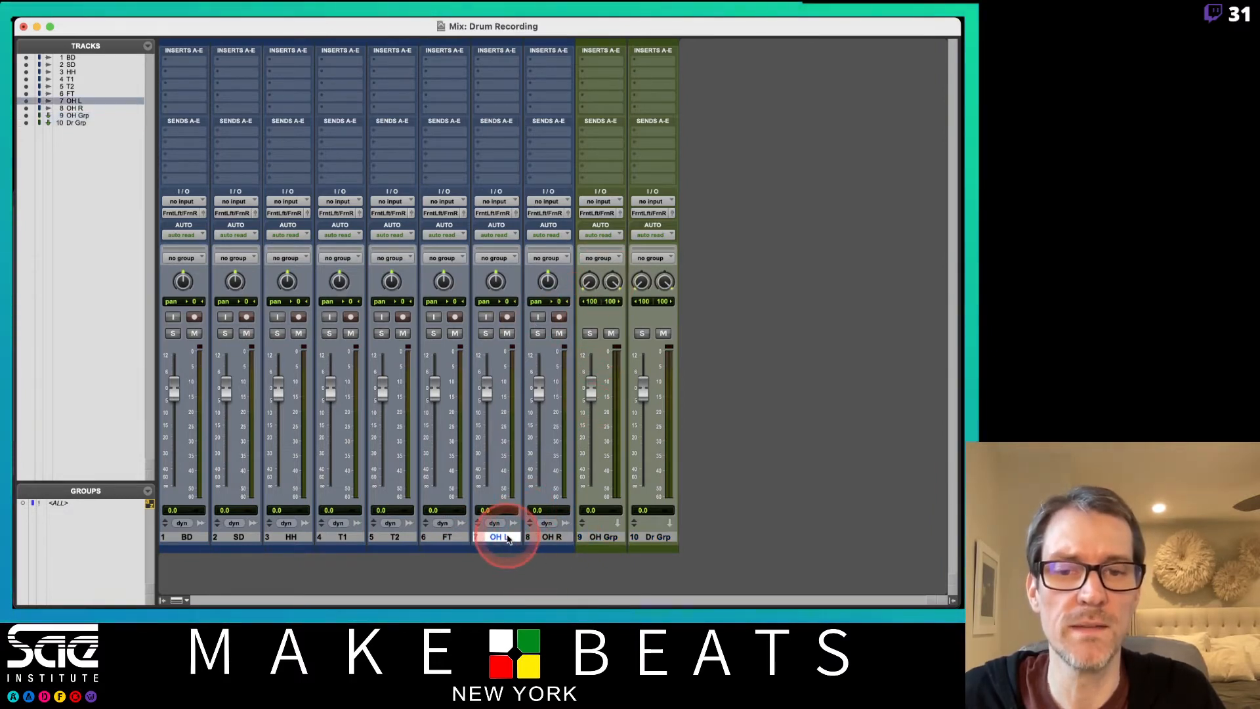
left_click(552, 537, "shift")
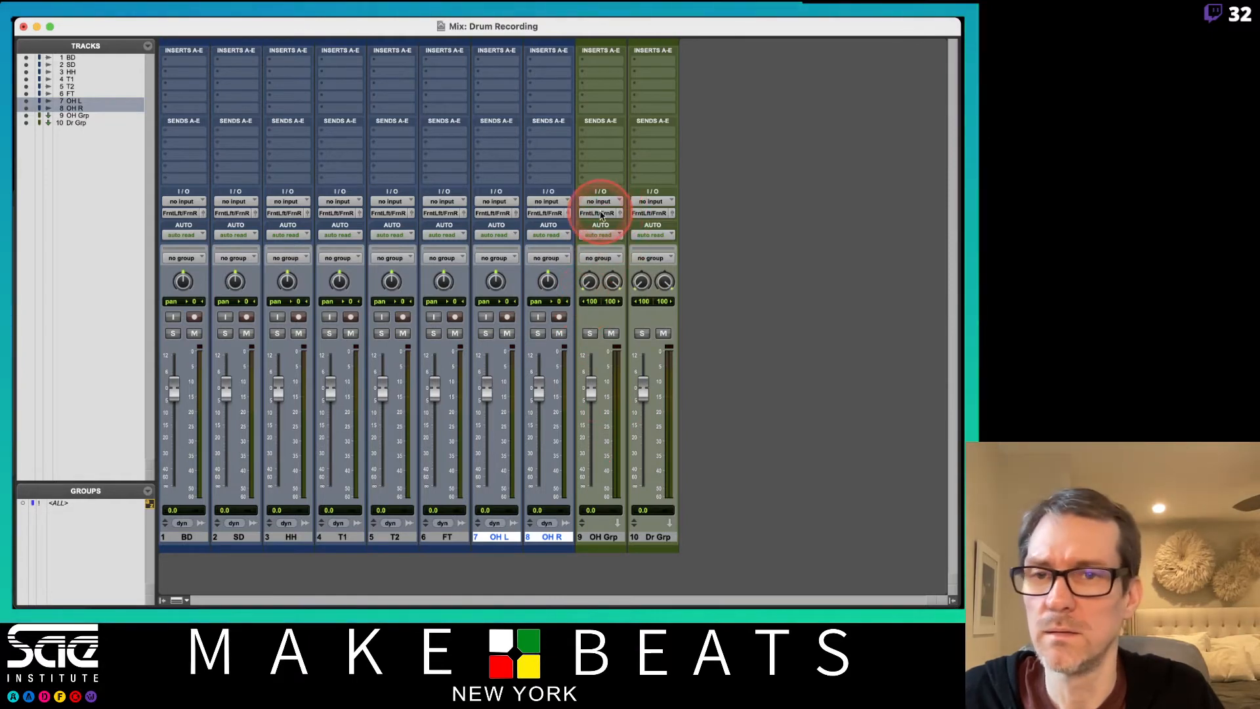
left_click(601, 214)
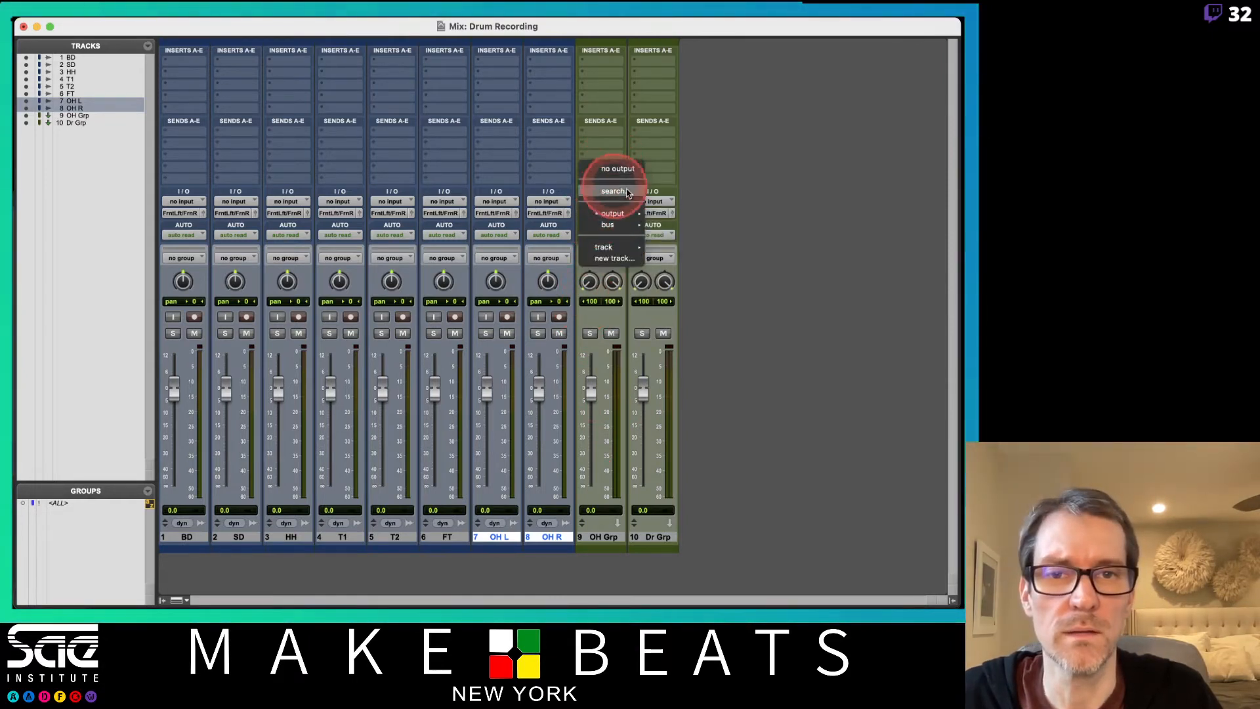
left_click(714, 171)
left_click(599, 214)
left_click(612, 174)
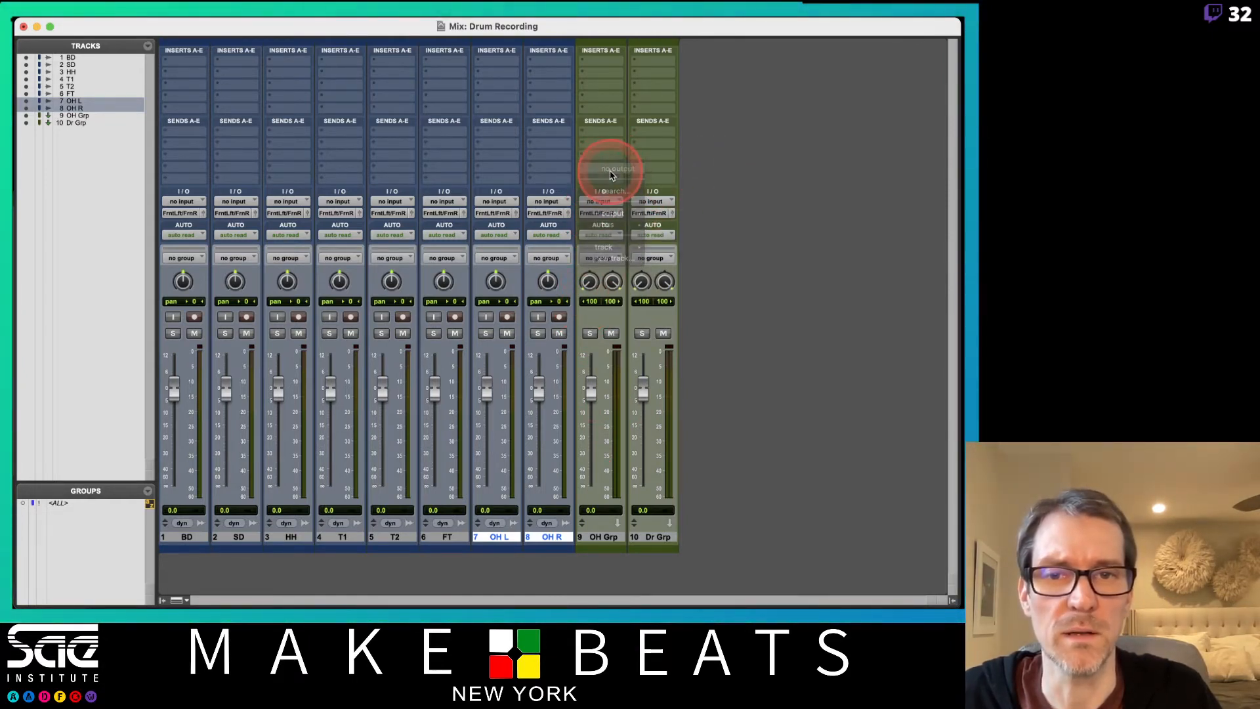
Reset the output paths and the bus paths to their defaults in the I/O Setup.
left_click(406, 25)
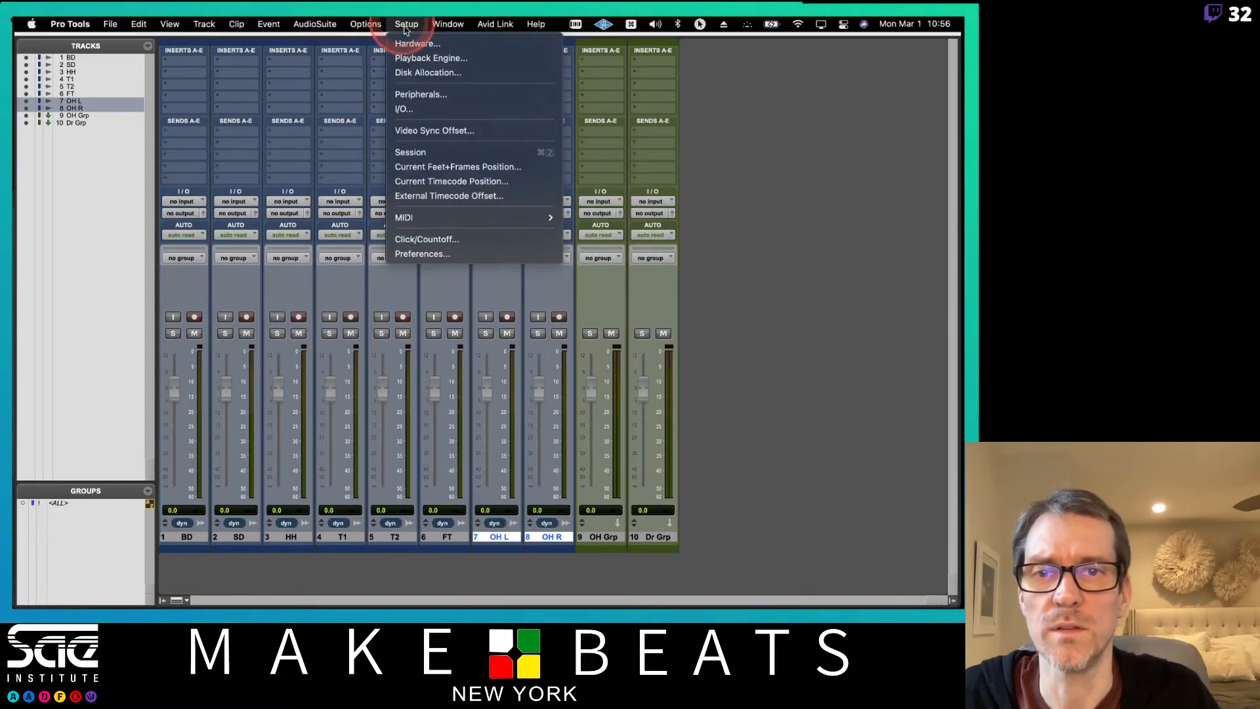
left_click(414, 110)
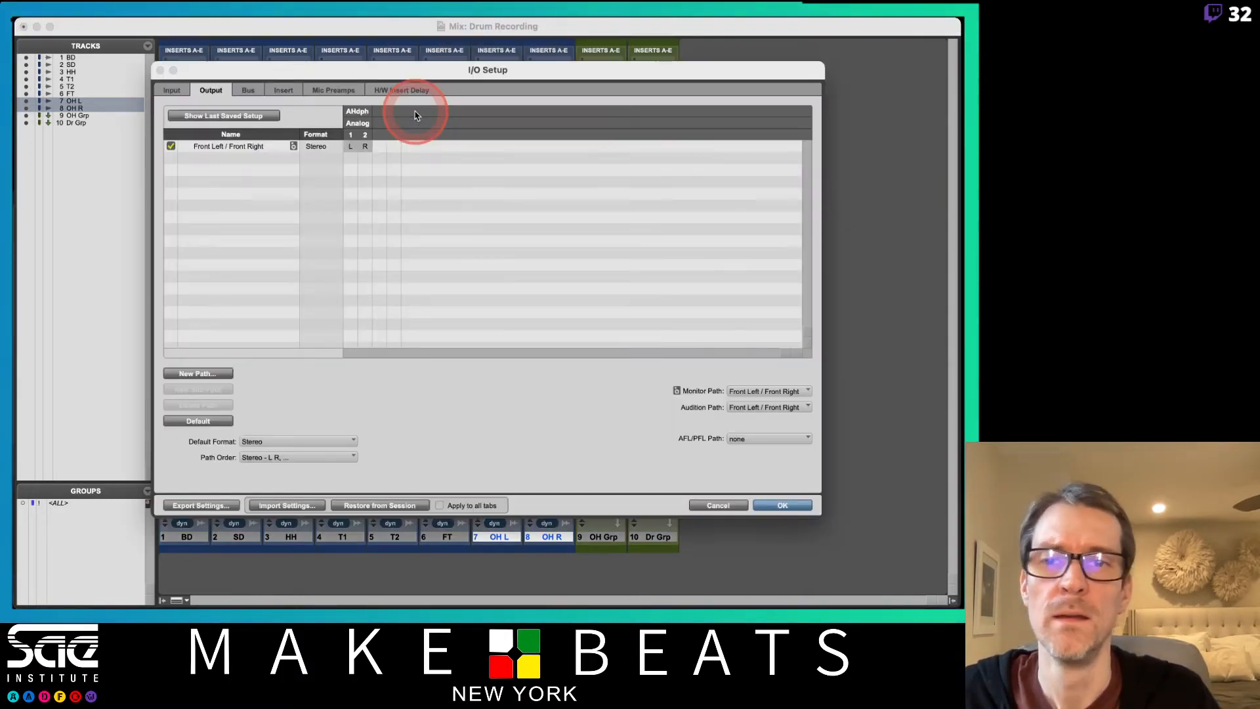
left_click(198, 421)
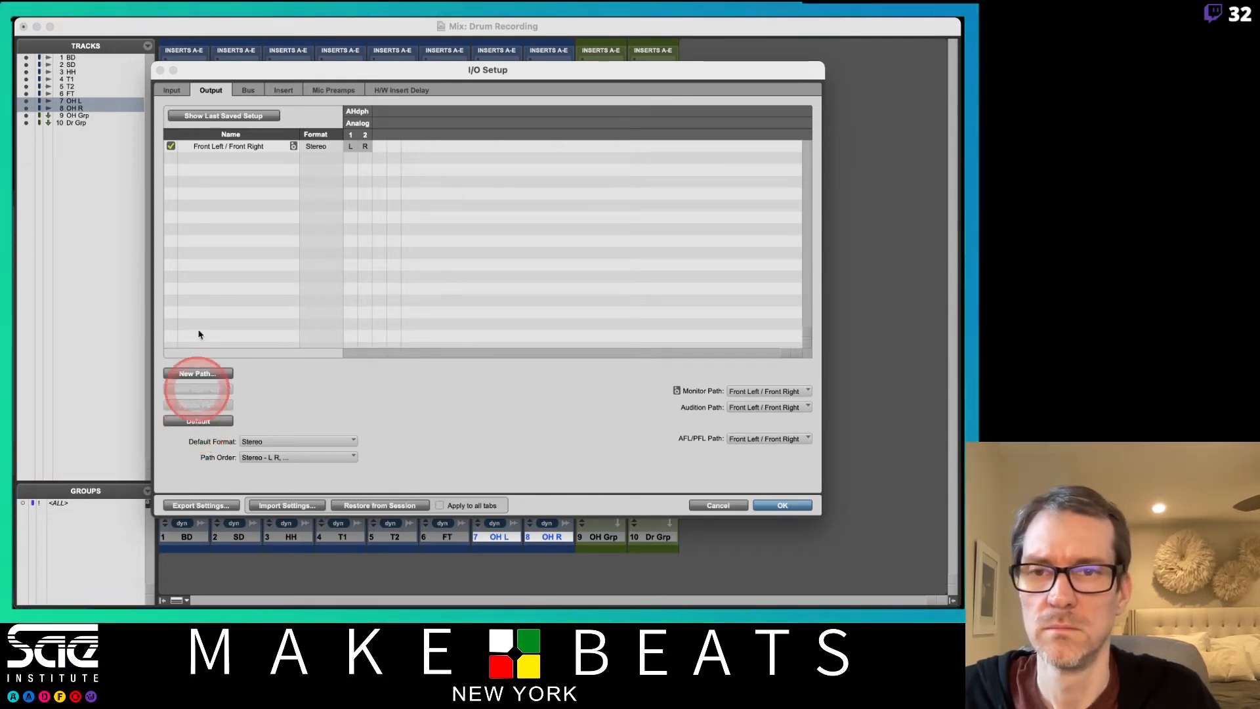
left_click(259, 99)
left_click(198, 422)
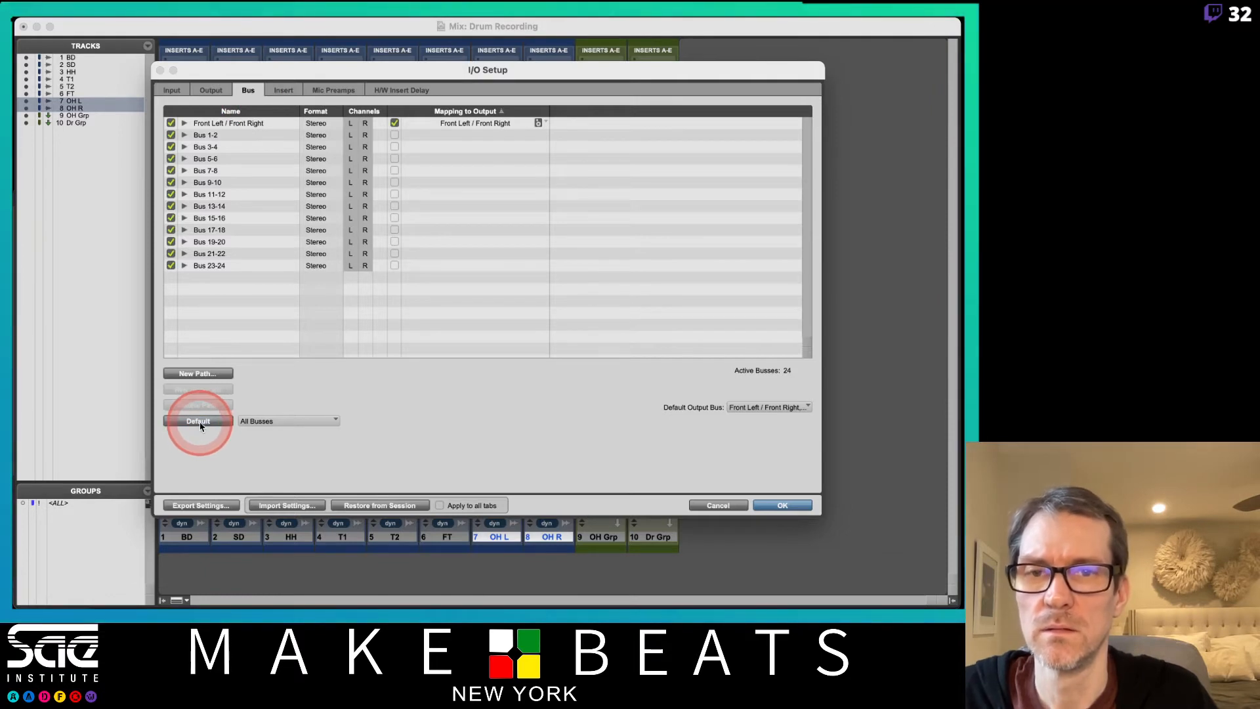
Rename the Front Left / Front Right output path as Main L-R.
left_click(203, 90)
double_click(227, 146)
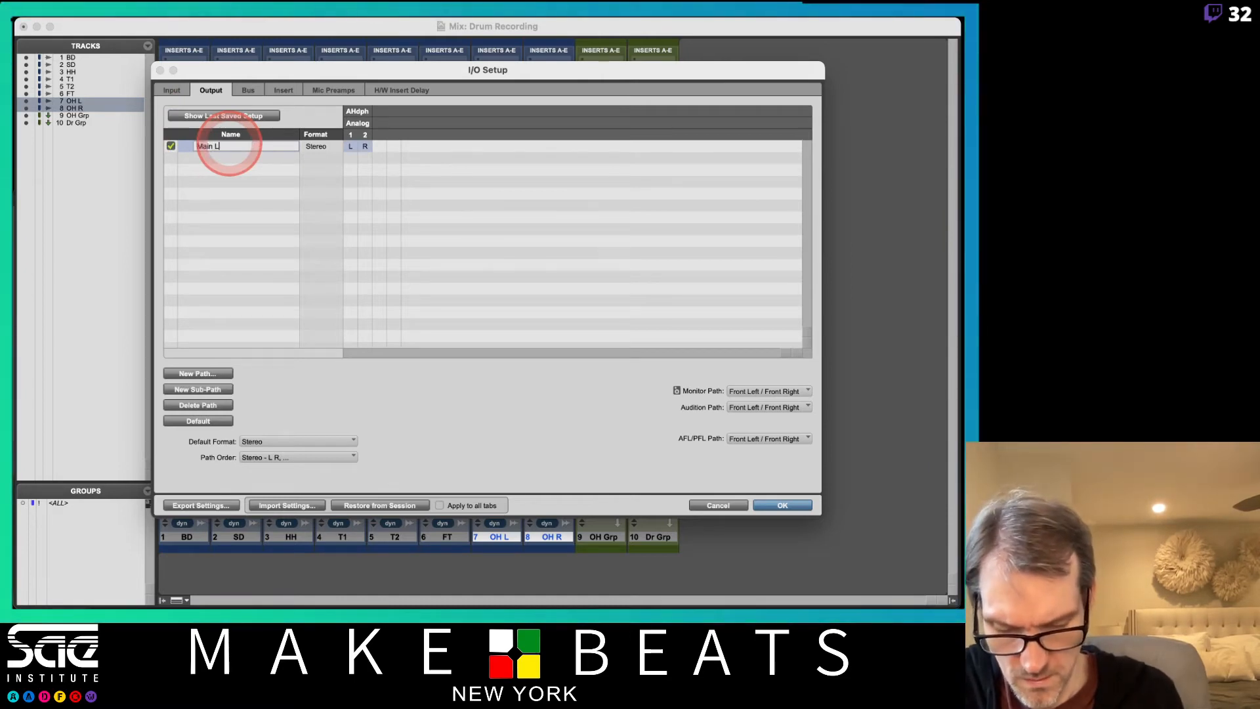
type("Main L-R")
key("Return")
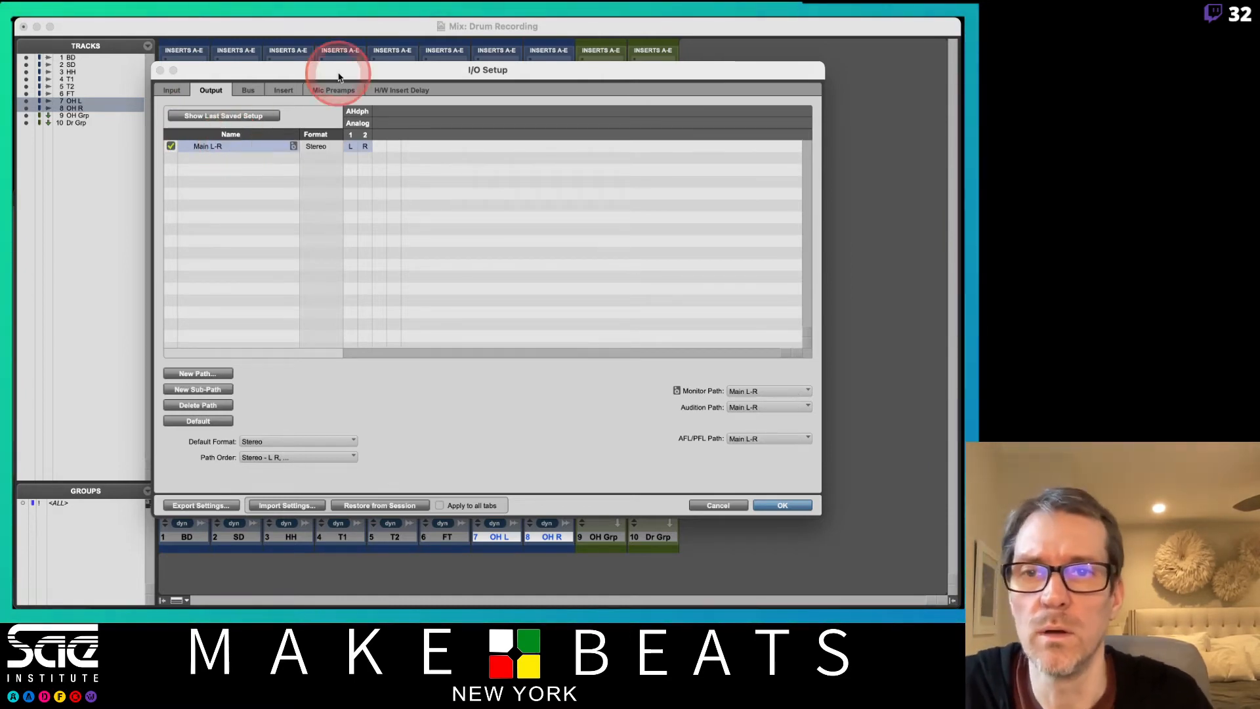
Reset all busses to default and rename the Front Left / Front Right bus as Main L-R.
left_click(248, 90)
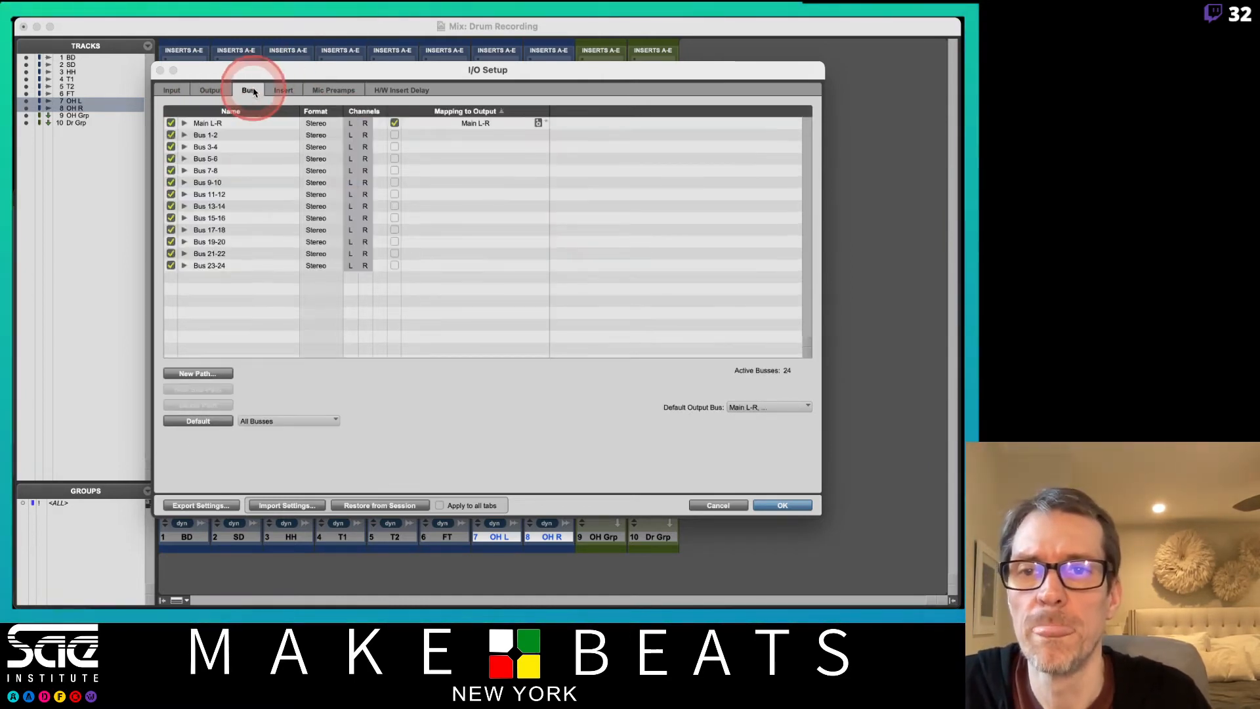
left_click(197, 421)
double_click(239, 123)
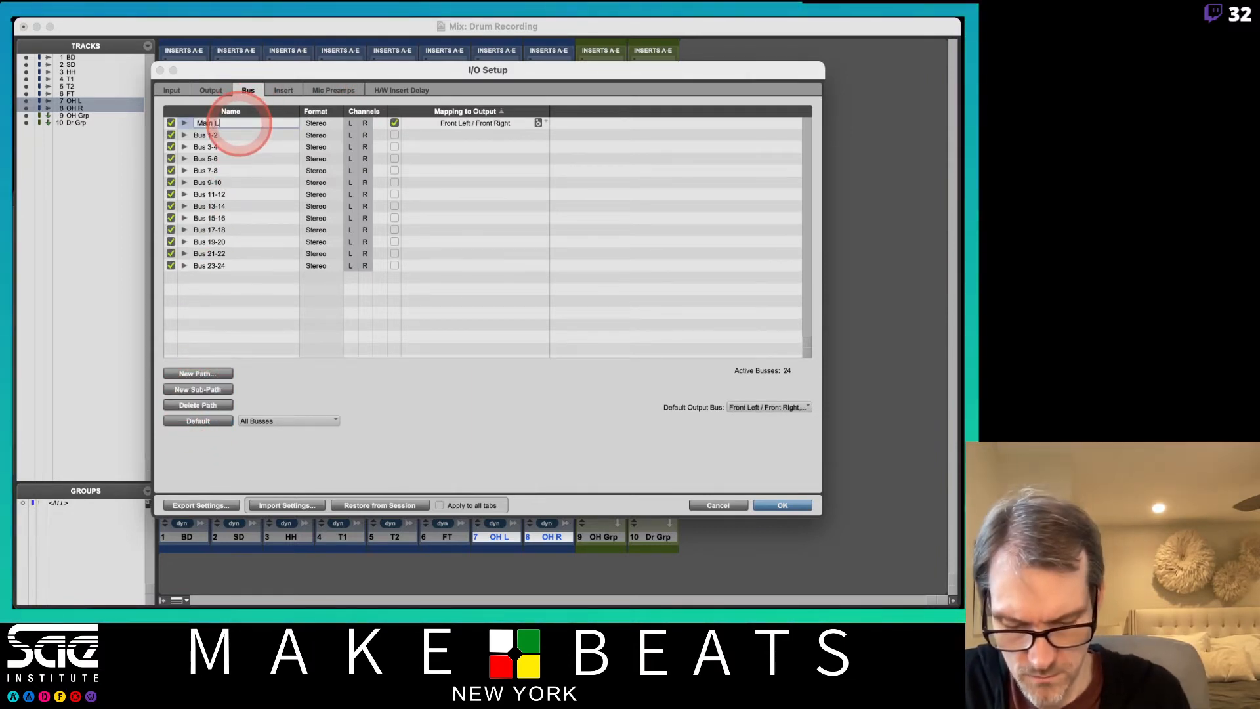
type("Main L-R")
key("Return")
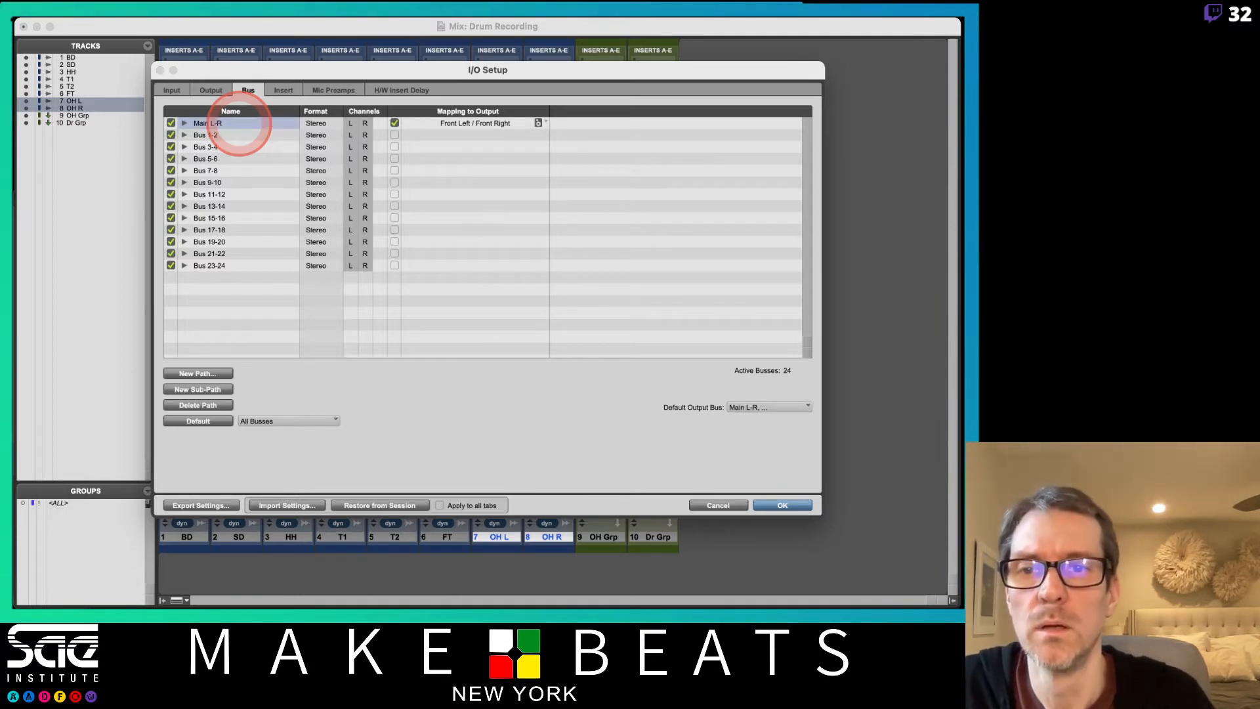
Rename the stereo output path as Main L-R and check the bus mapping.
left_click(211, 92)
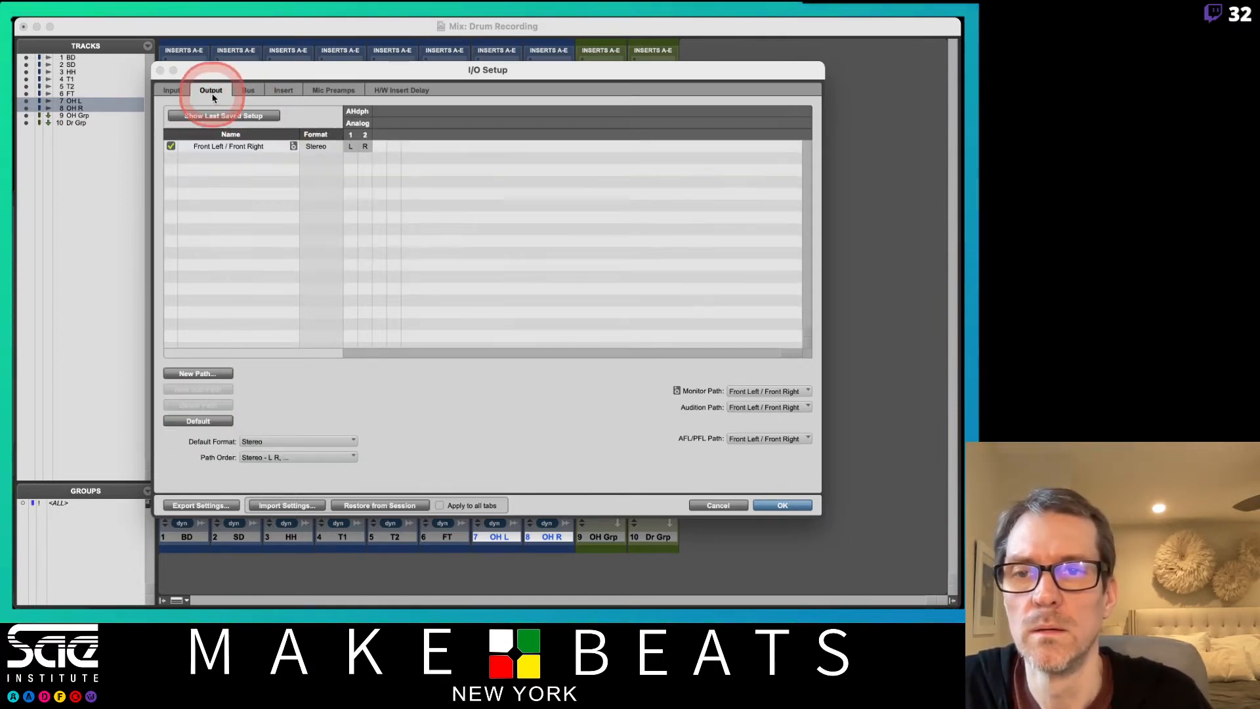
double_click(226, 148)
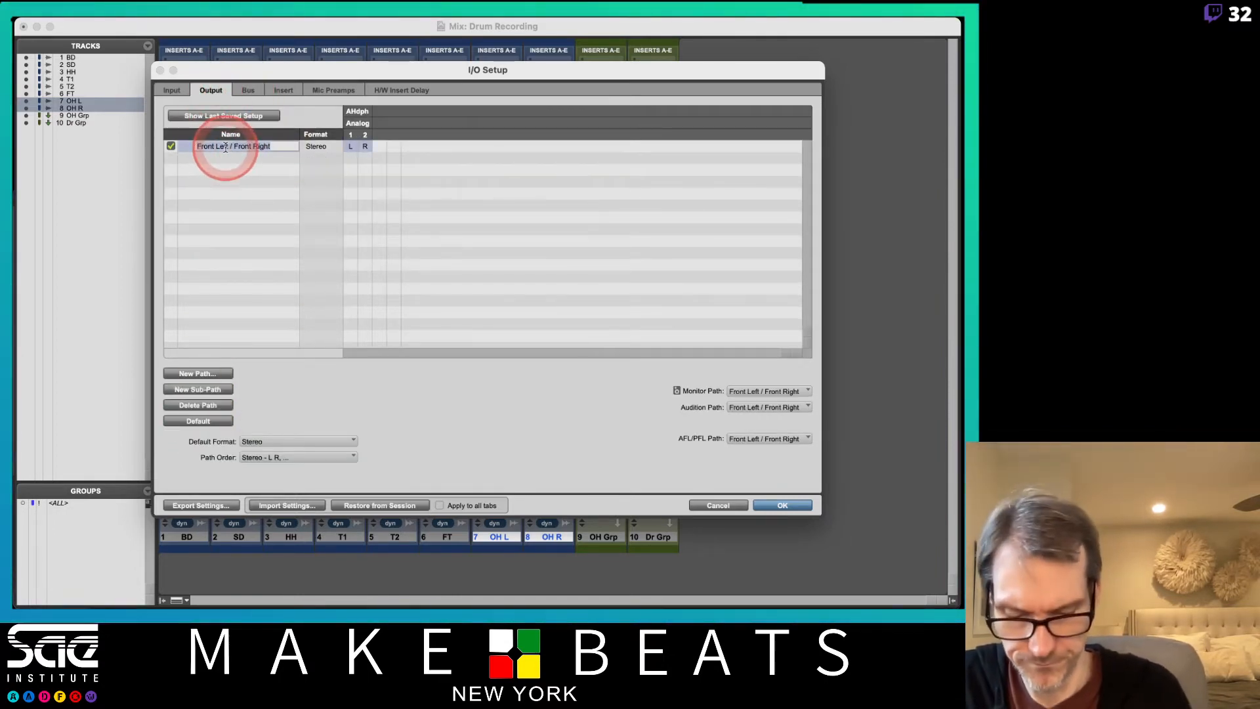
type("Main L-R")
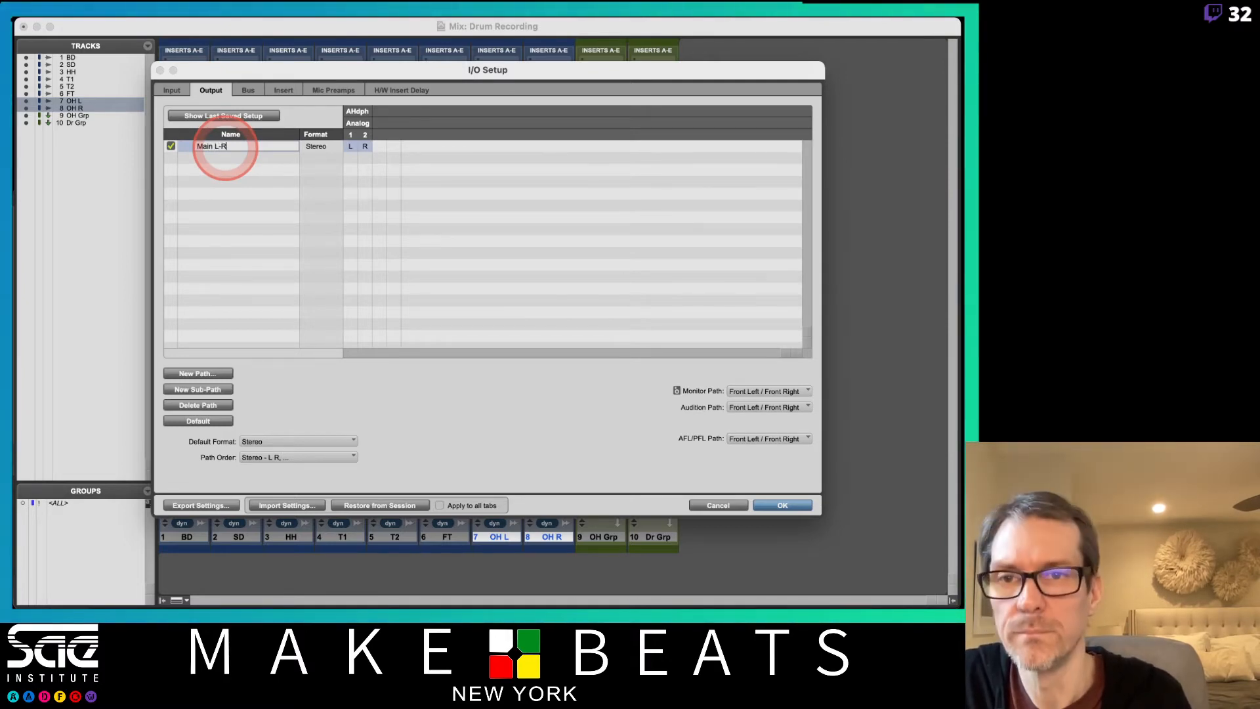
key("Return")
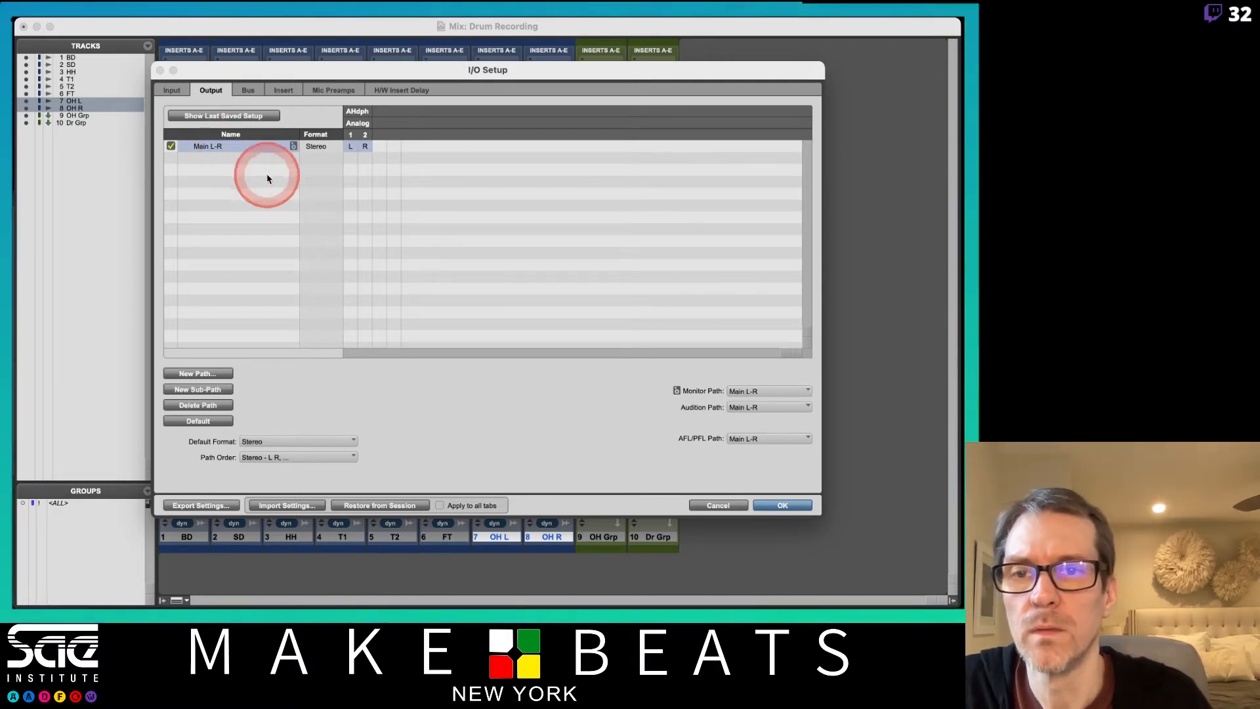
left_click(250, 90)
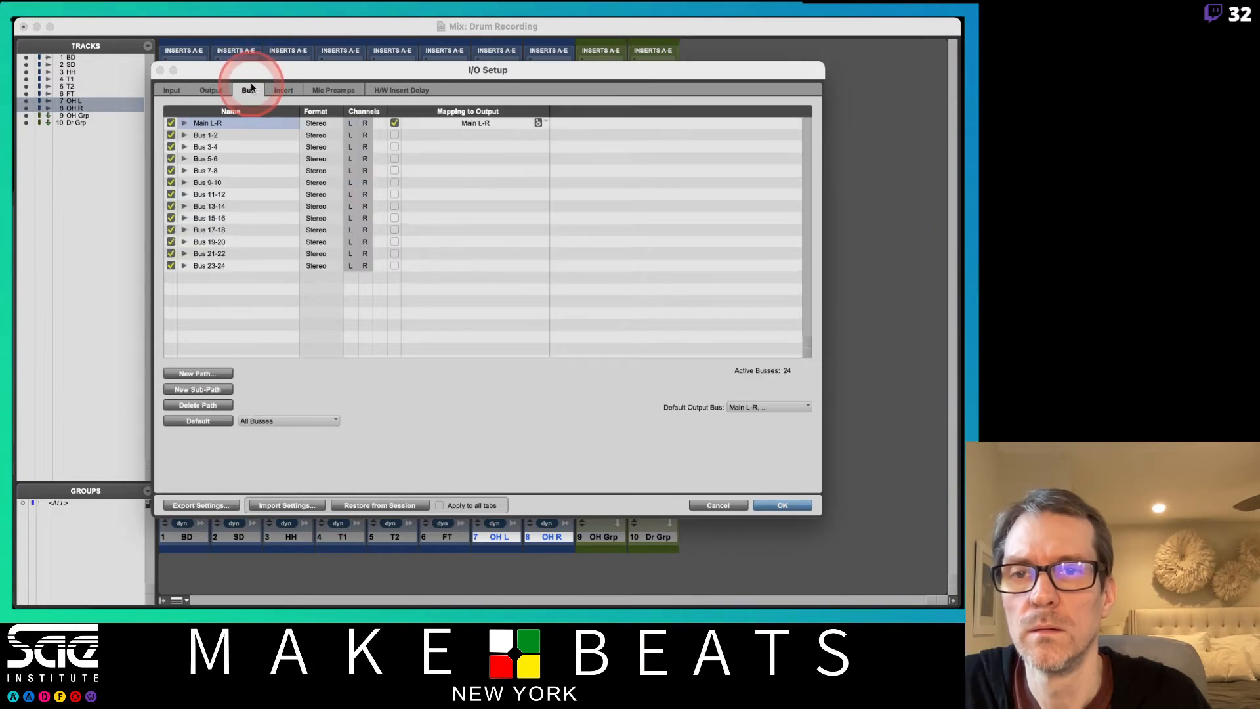
Confirm the I/O Setup and assign the output of every track to Main L-R.
left_click(781, 506)
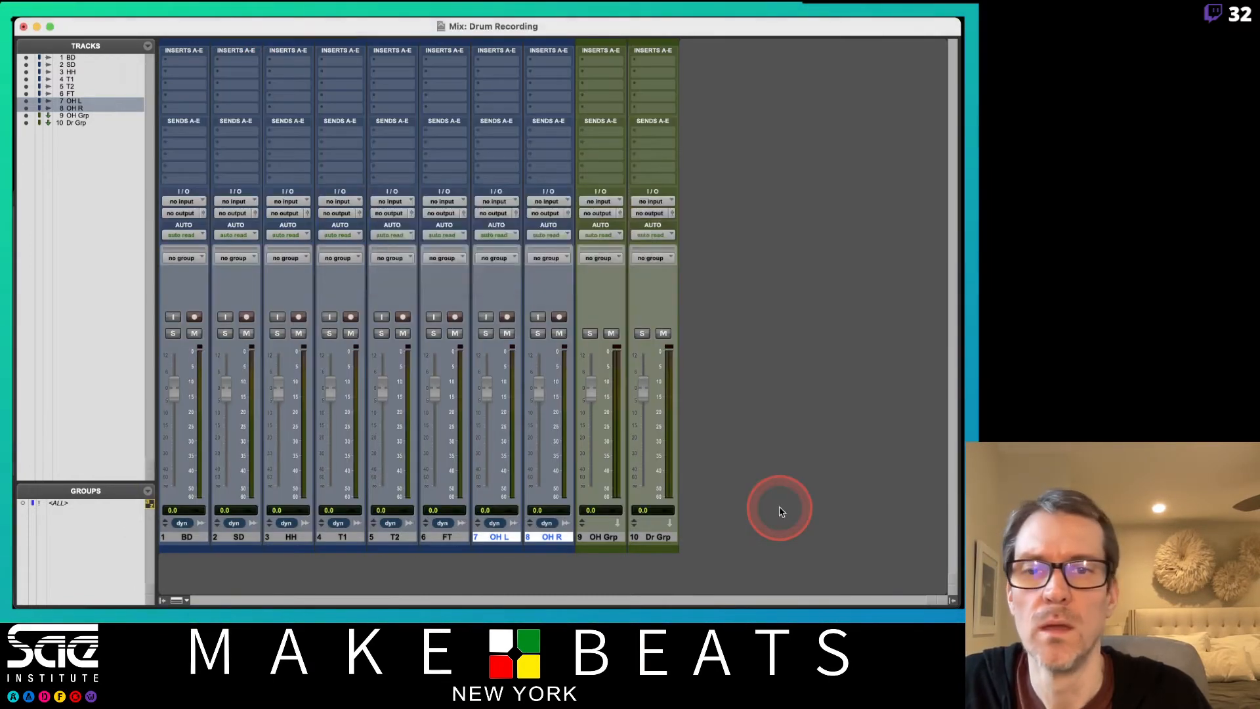
left_click(391, 214)
mouse_move(397, 215)
left_click(468, 217, "alt")
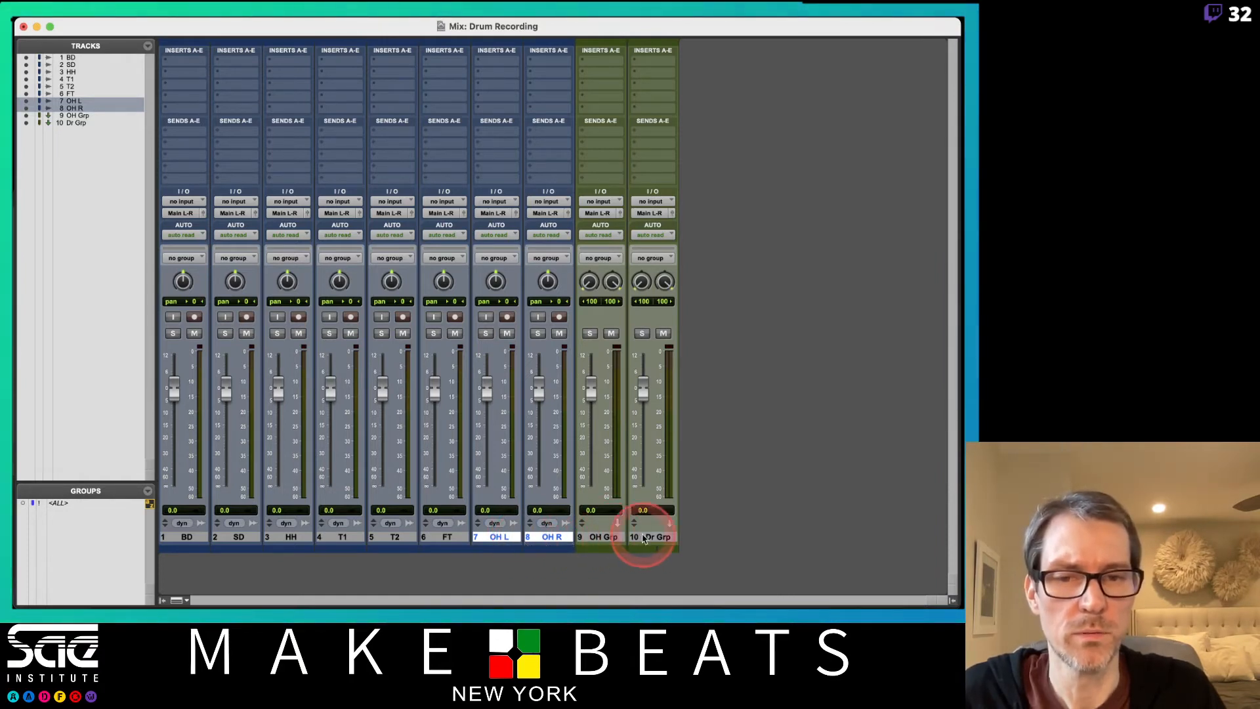
Create one stereo Master Fader track after the Dr Grp track.
left_click(665, 538)
key("shift+super+n")
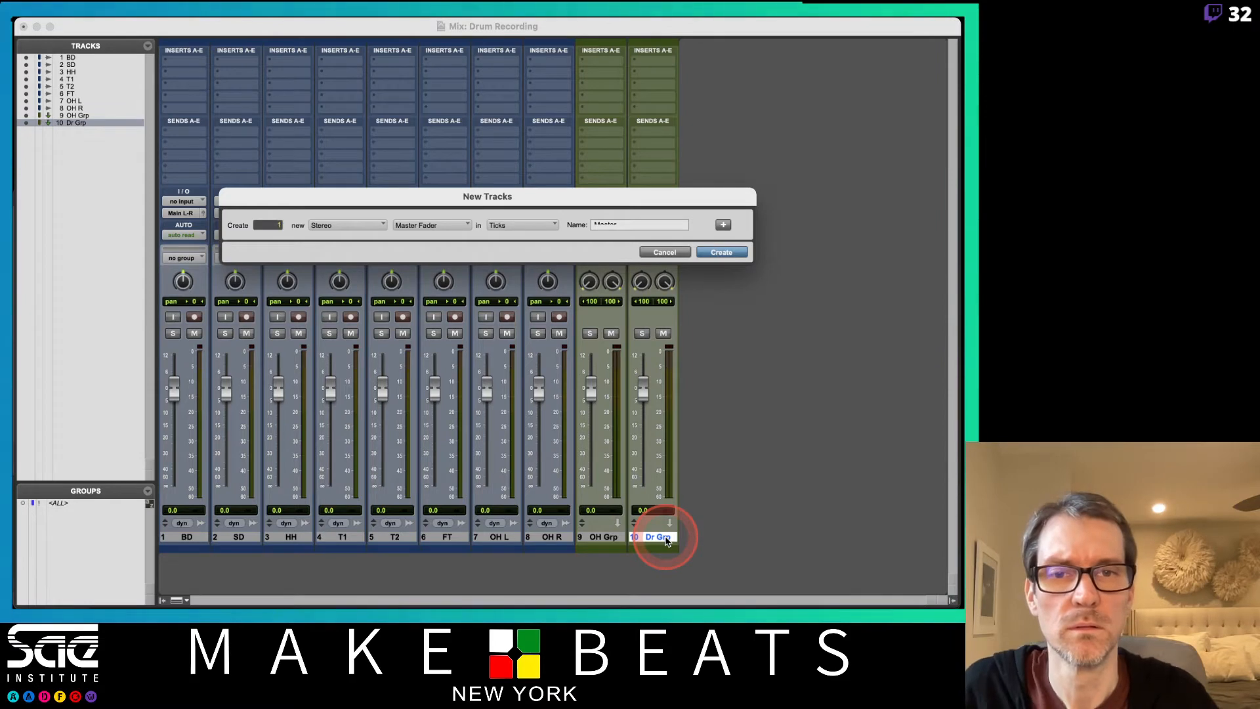
key("Return")
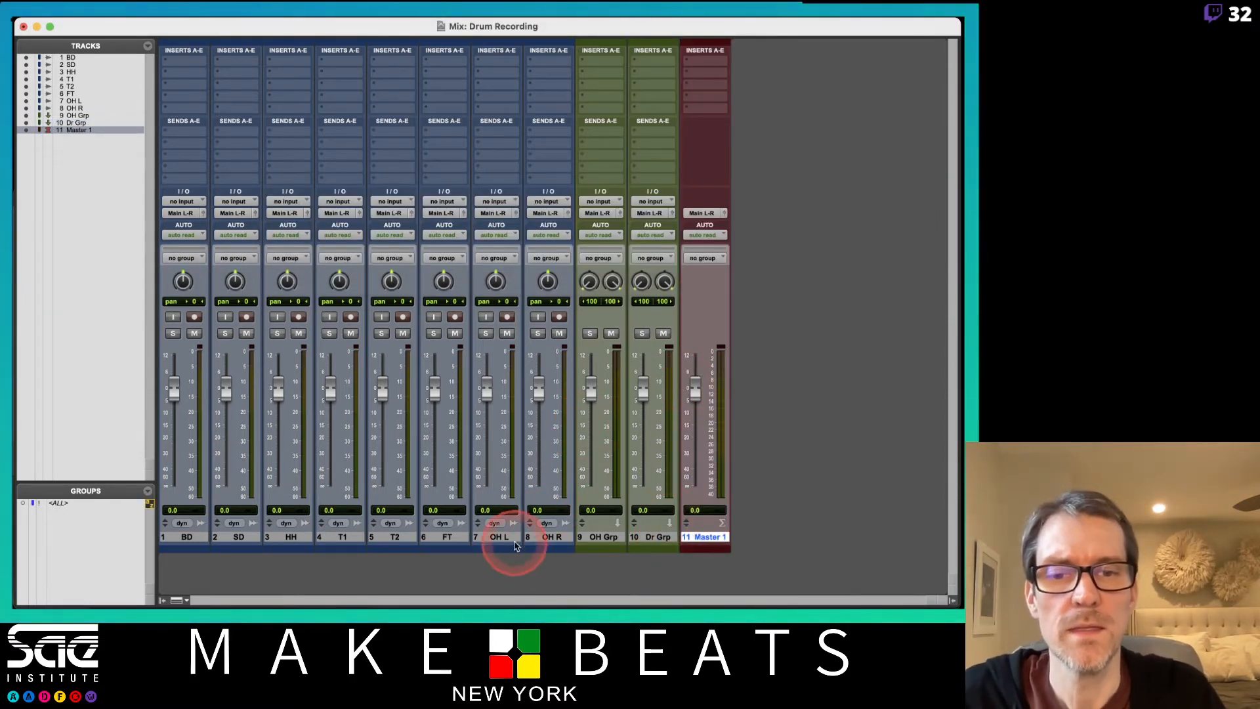
Route the outputs of the OH L and OH R tracks to the OH Grp track.
left_click(499, 536)
left_click(549, 537, "shift")
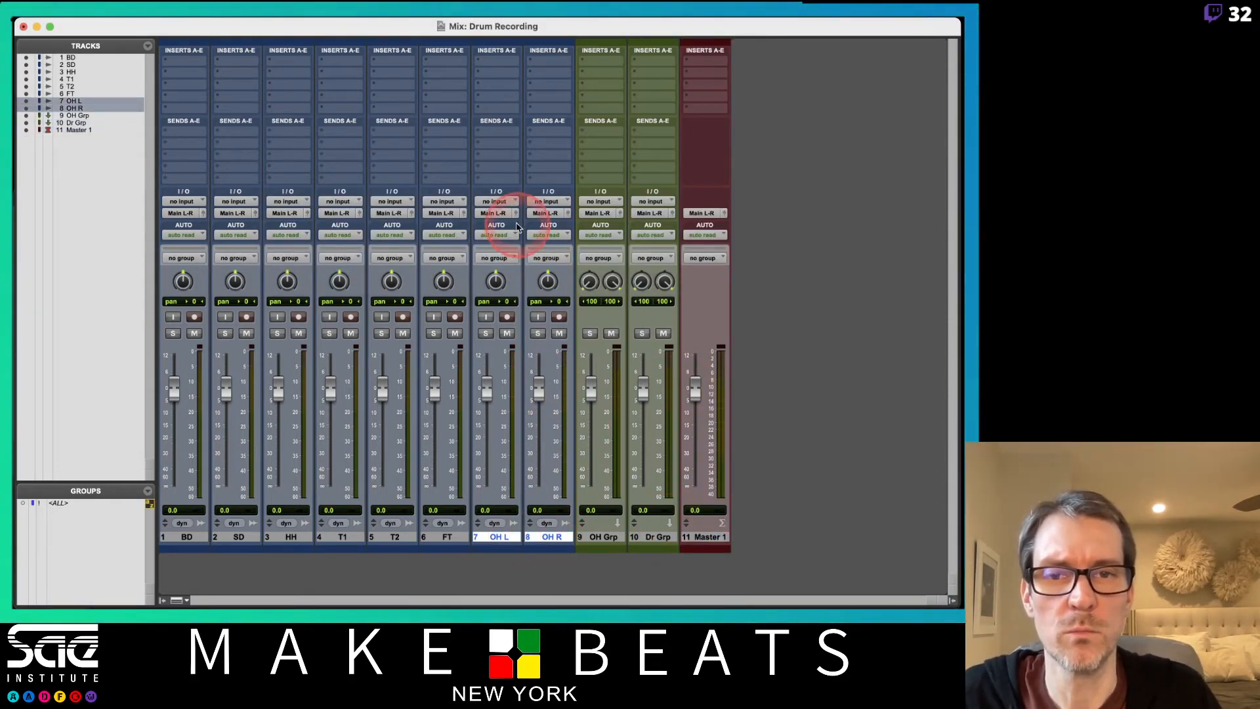
left_click(495, 213)
mouse_move(497, 217)
mouse_move(500, 248)
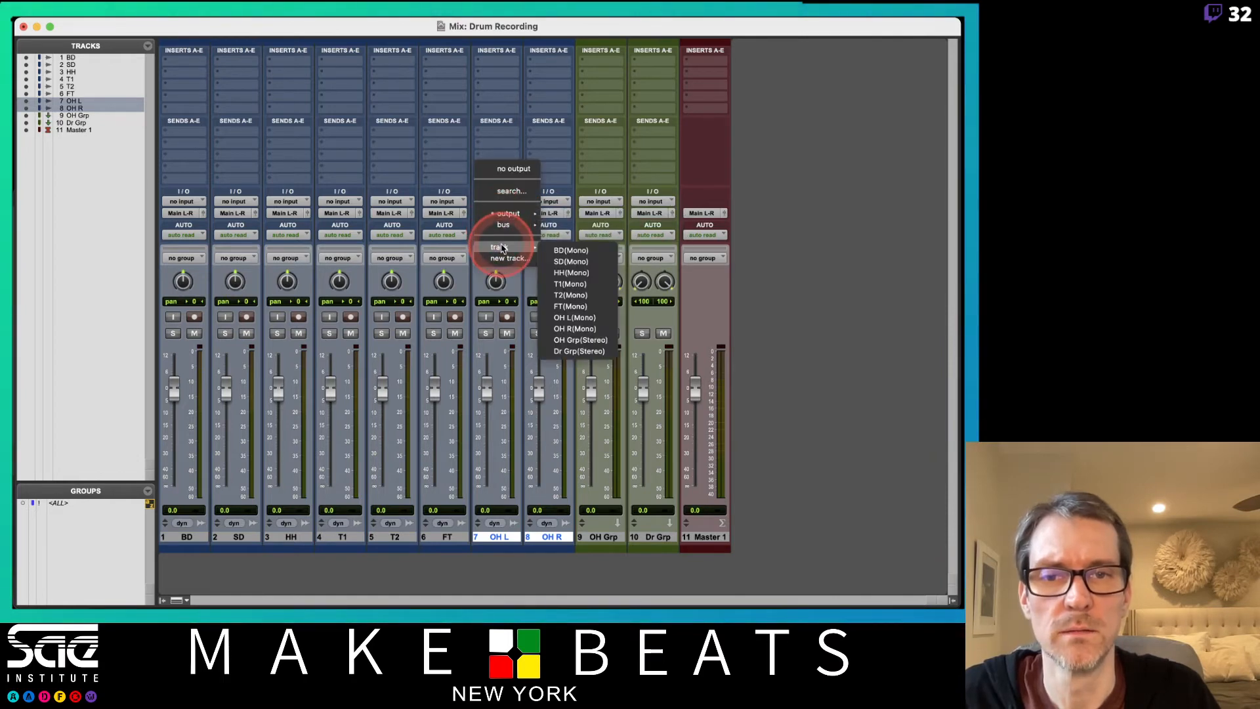
left_click(575, 340)
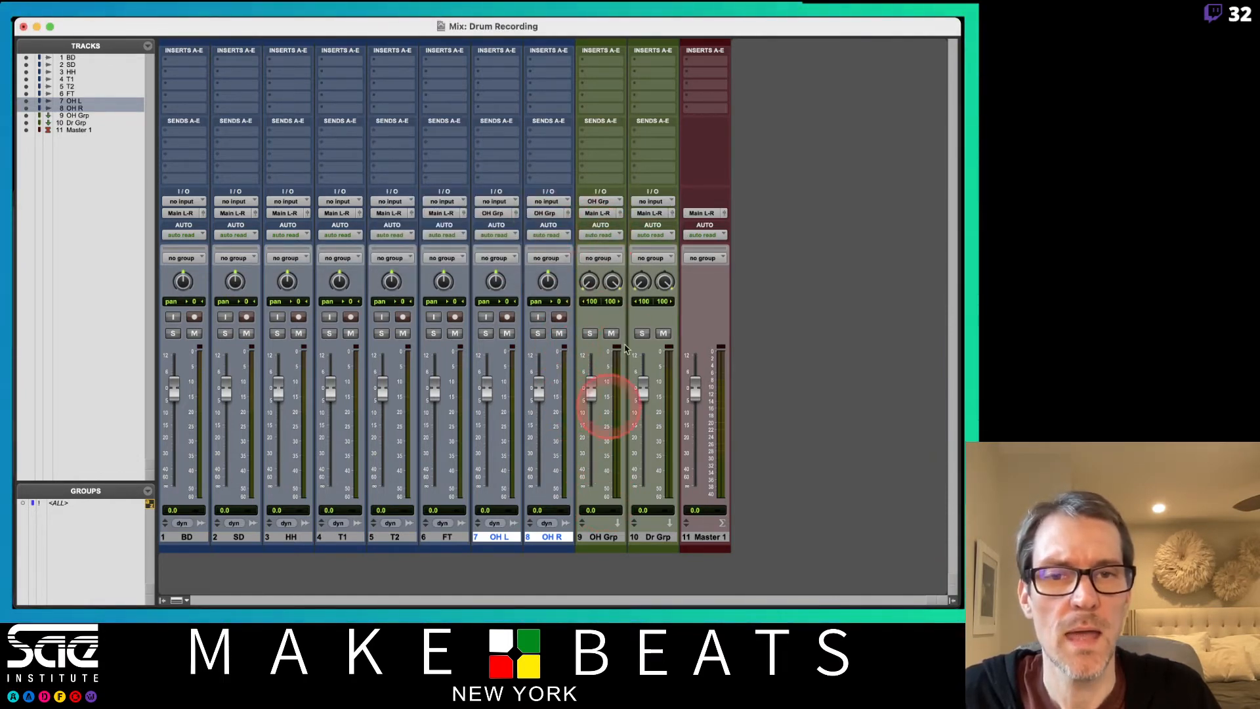
Route the outputs of BD through FT and OH Grp to the Dr Grp track, and solo-safe both group tracks.
left_click(187, 537)
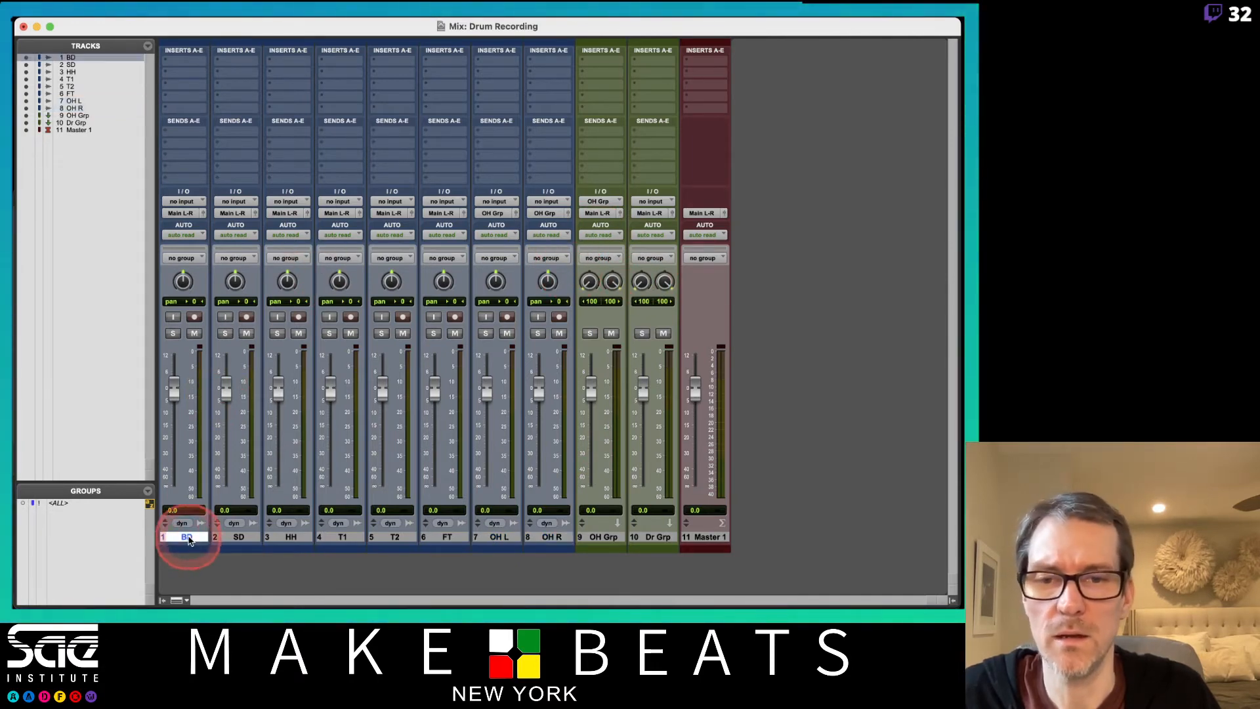
left_click(447, 540, "shift")
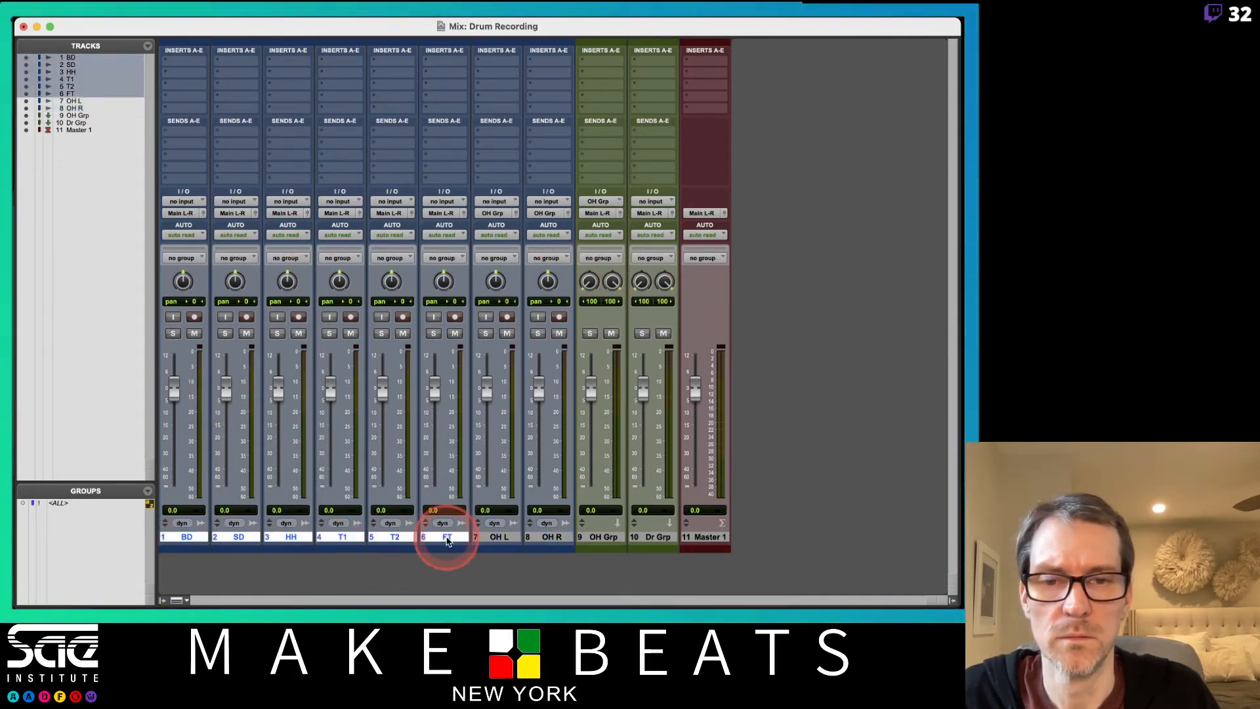
left_click(599, 537, "super")
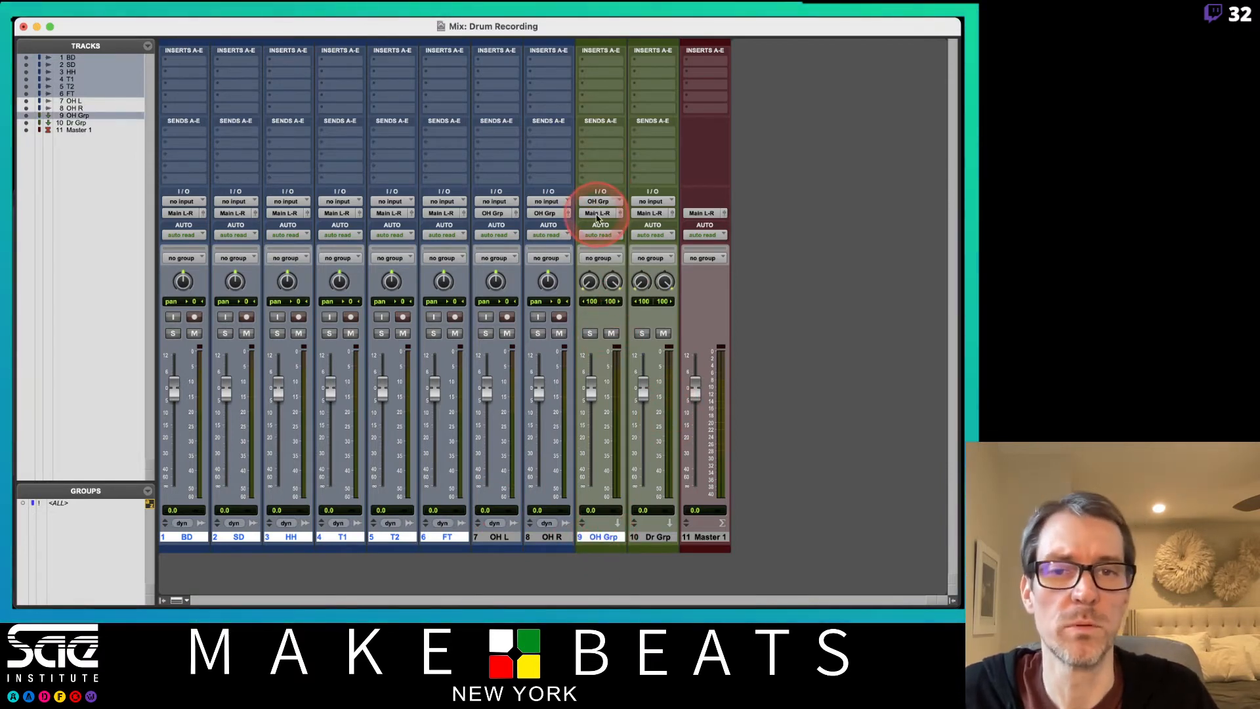
left_click(598, 213)
mouse_move(610, 253)
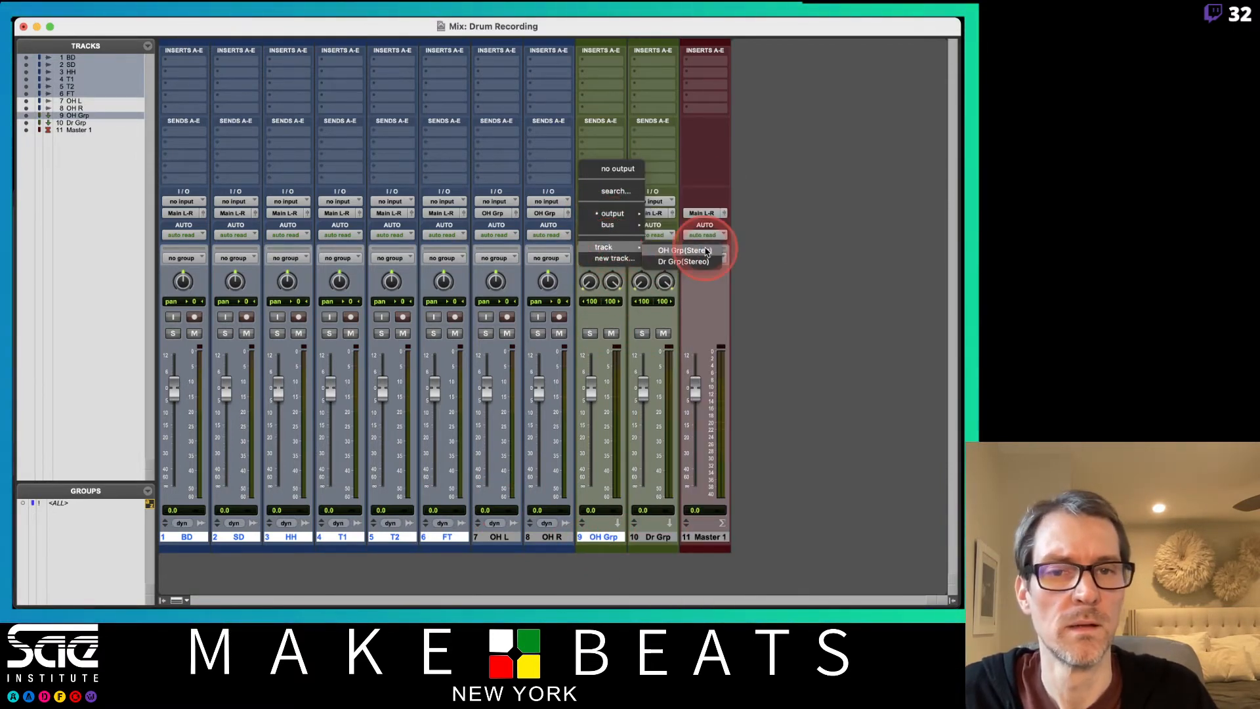
left_click(686, 261)
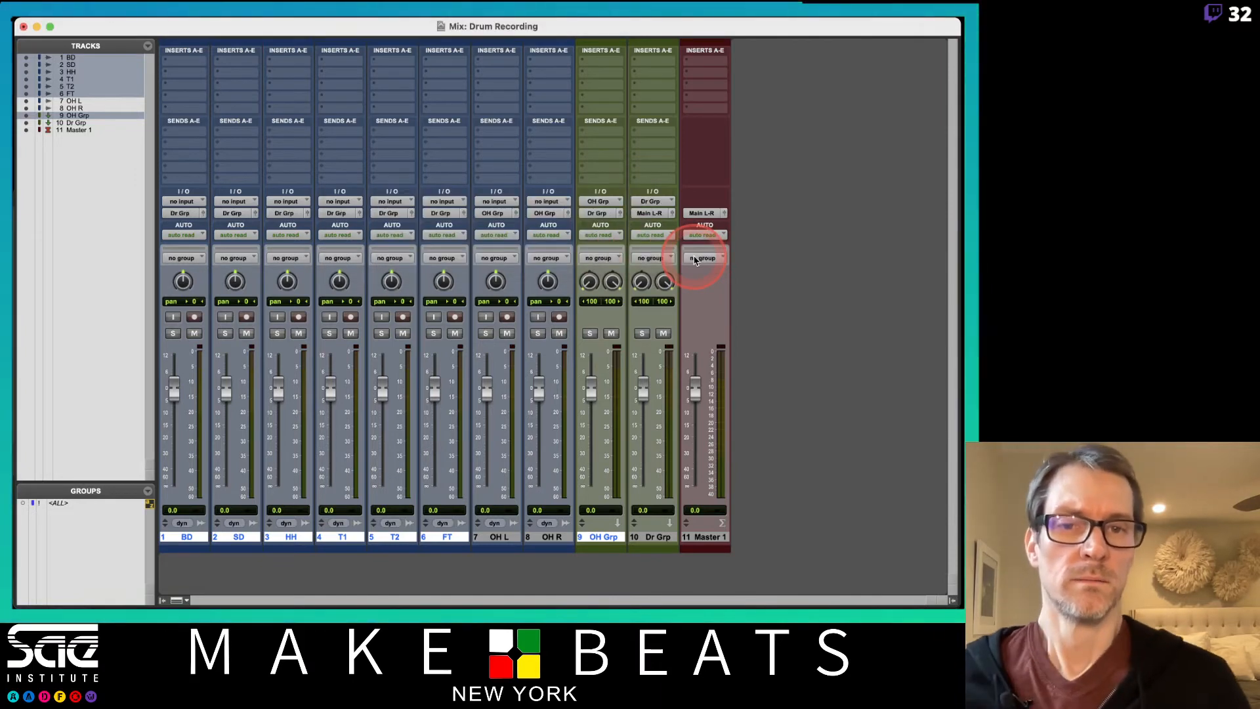
left_click(599, 334)
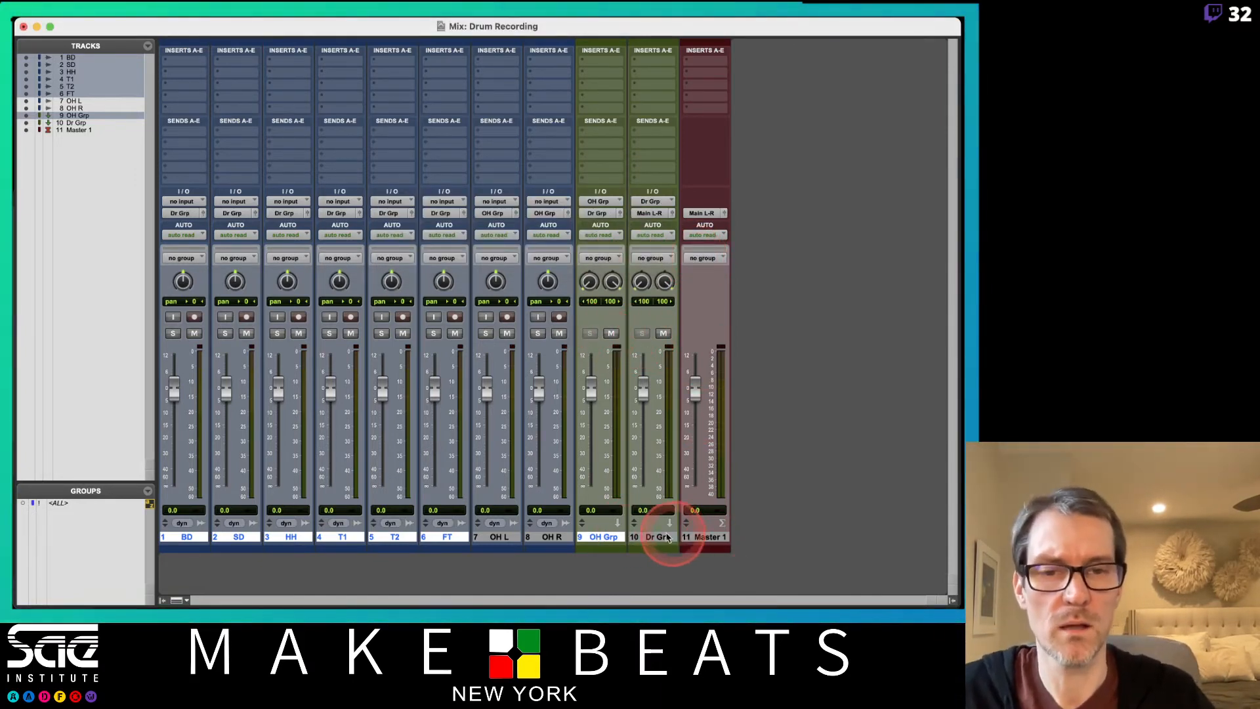
Create one stereo aux input track after OH Grp and name it Rvb.
key("super+shift+n")
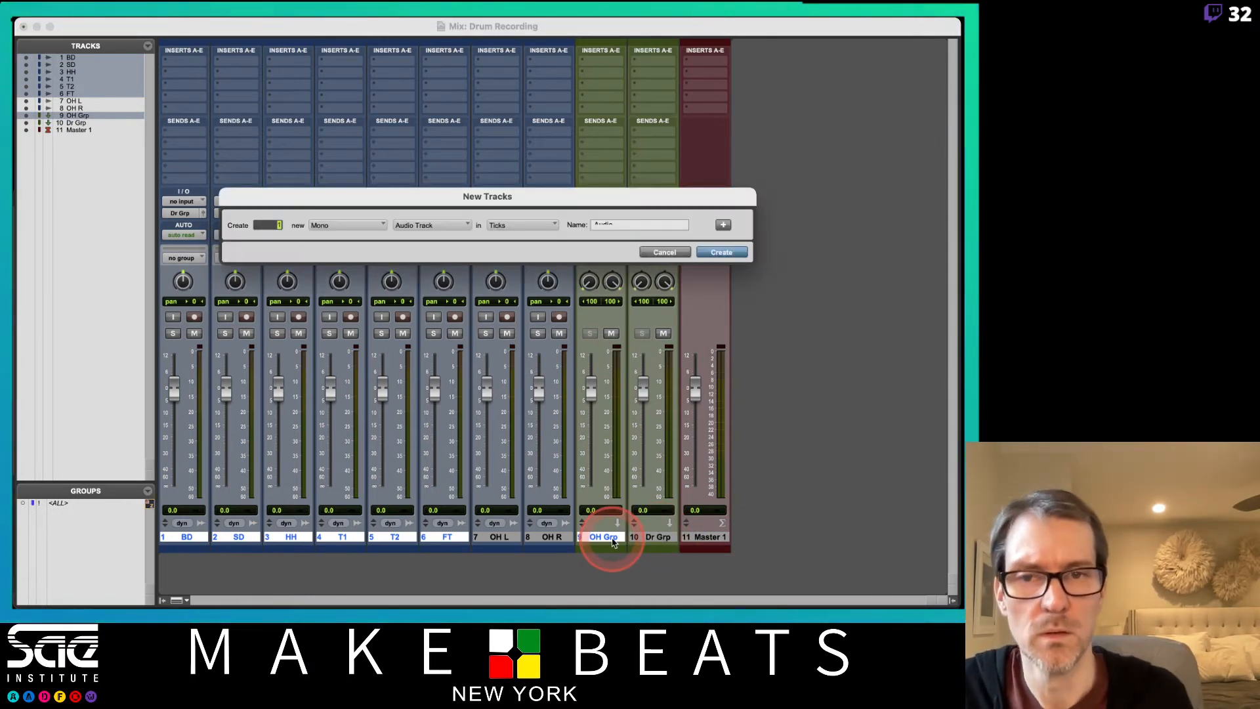
key("Return")
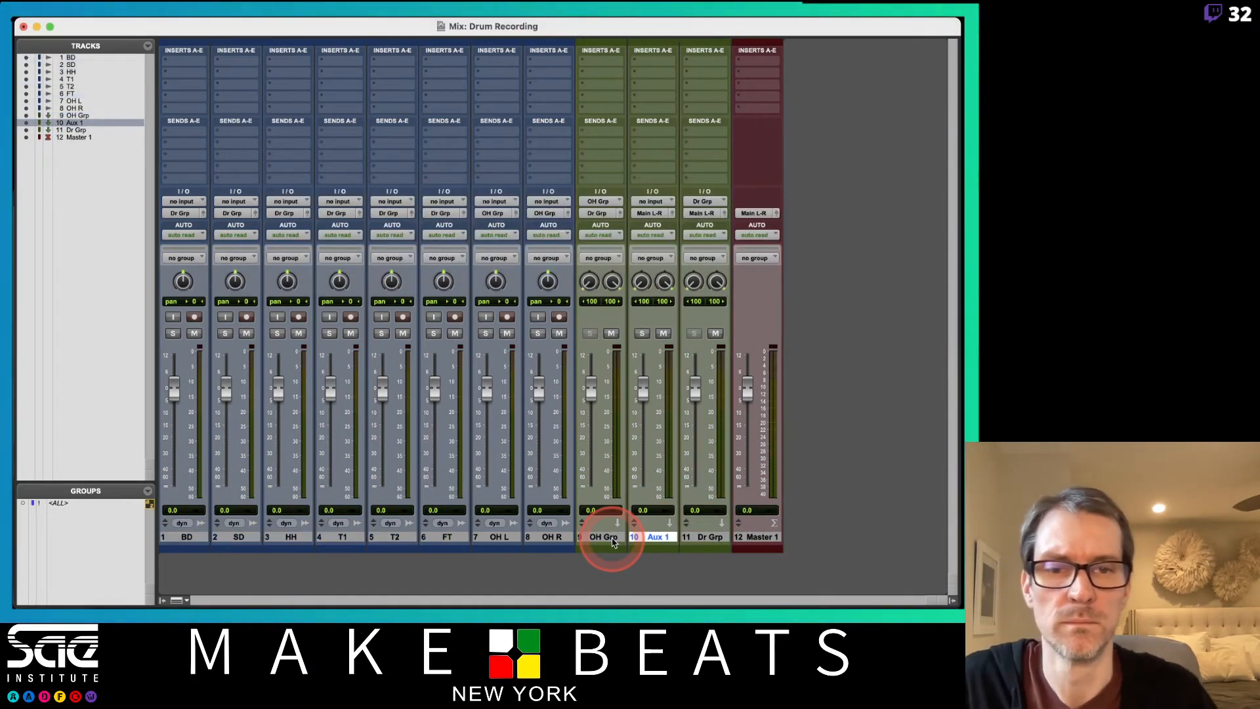
double_click(654, 537)
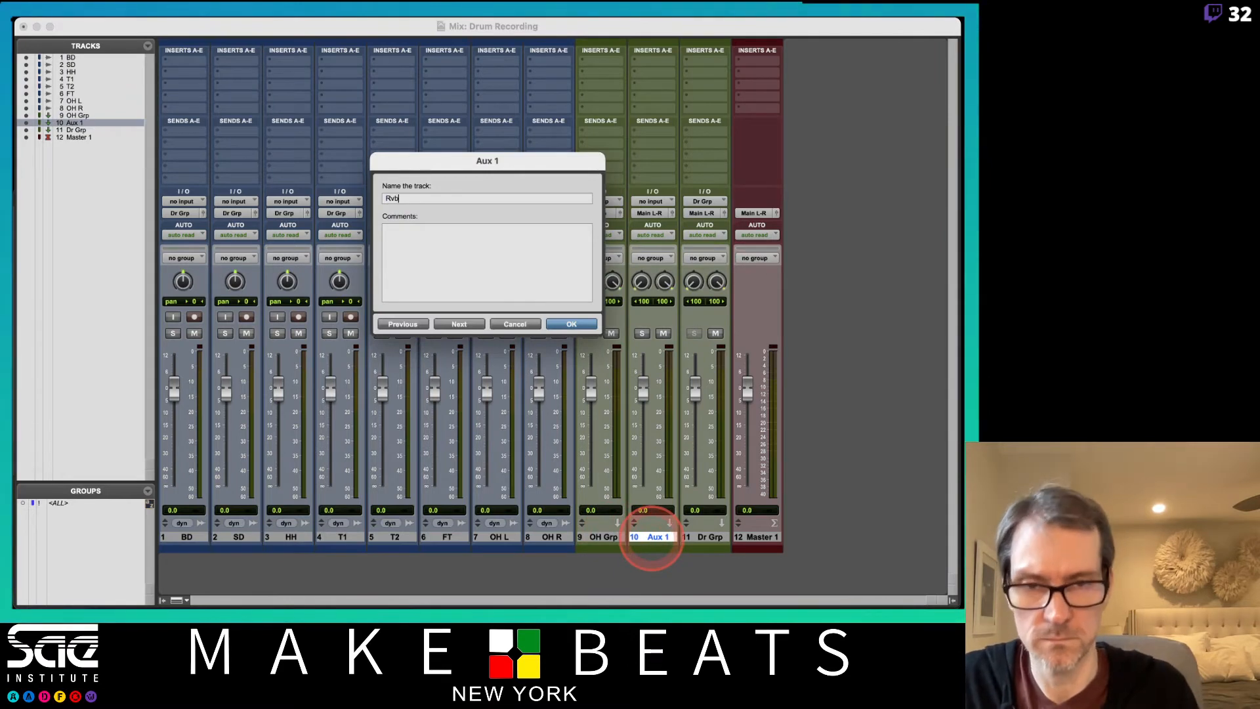
key("Return")
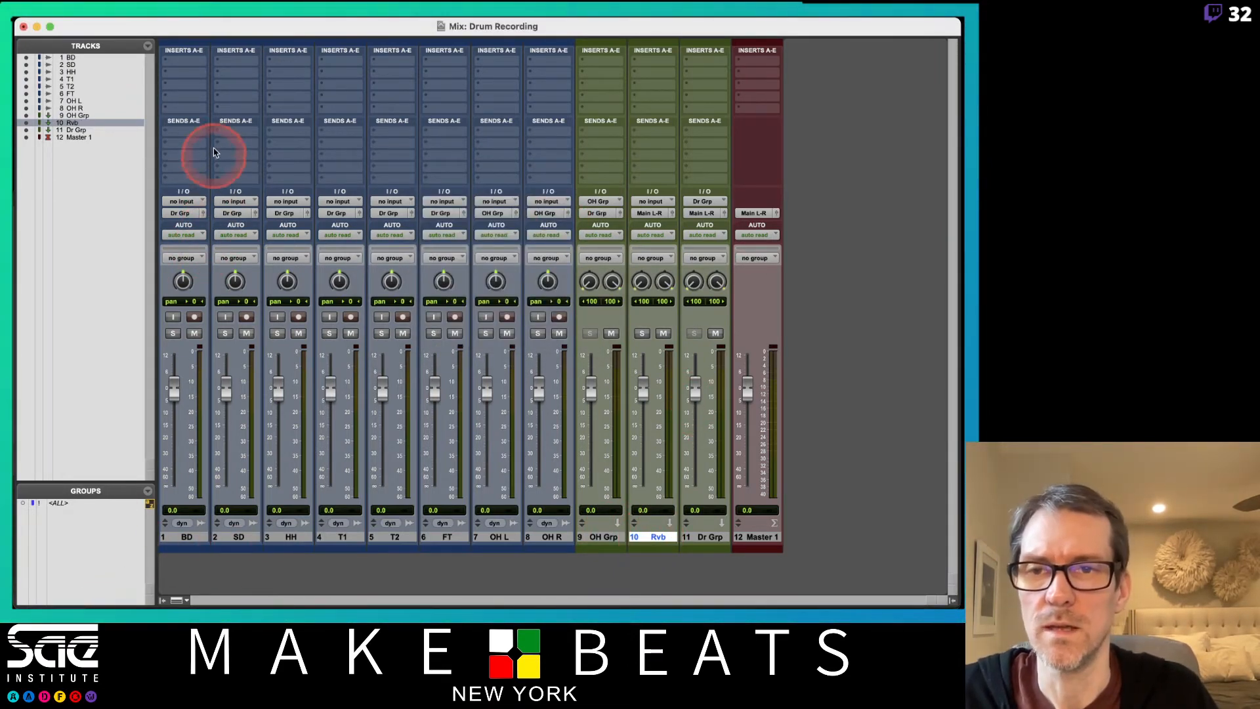
Add a send from BD to the Rvb track at about -11.8 dB and copy it to SD, HH, T1, T2 and FT.
left_click(191, 130)
mouse_move(195, 146)
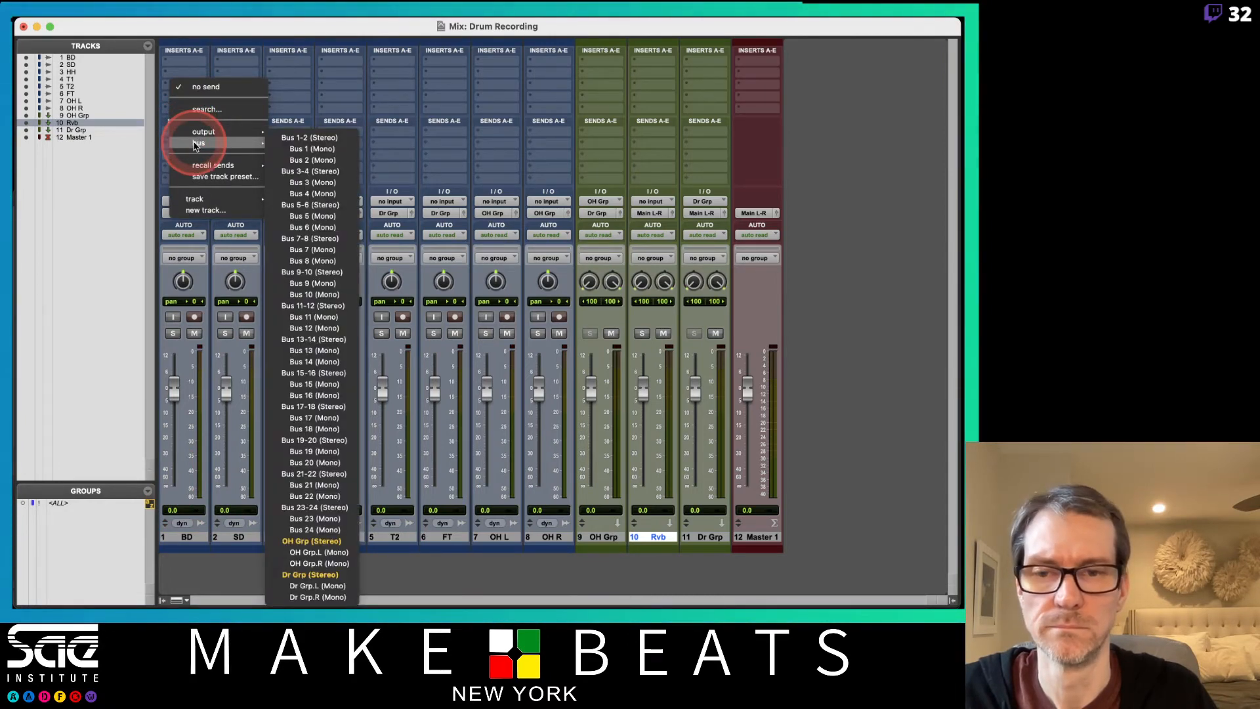
mouse_move(197, 199)
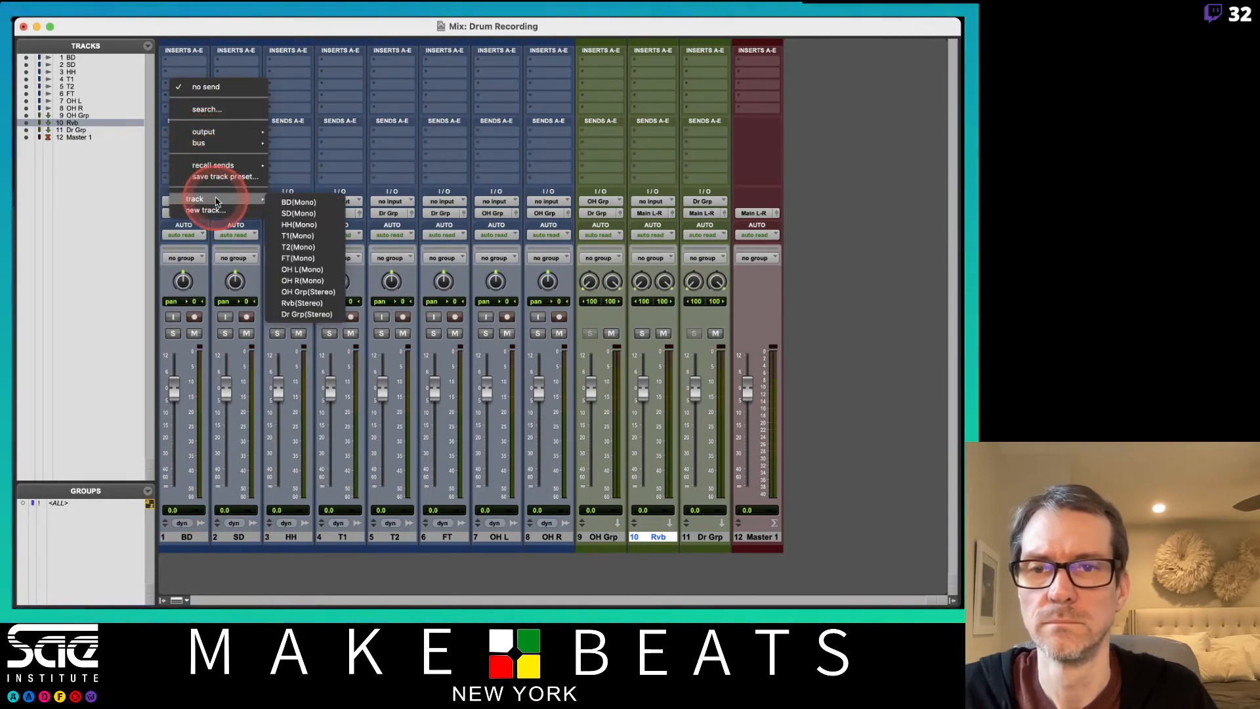
left_click(302, 302)
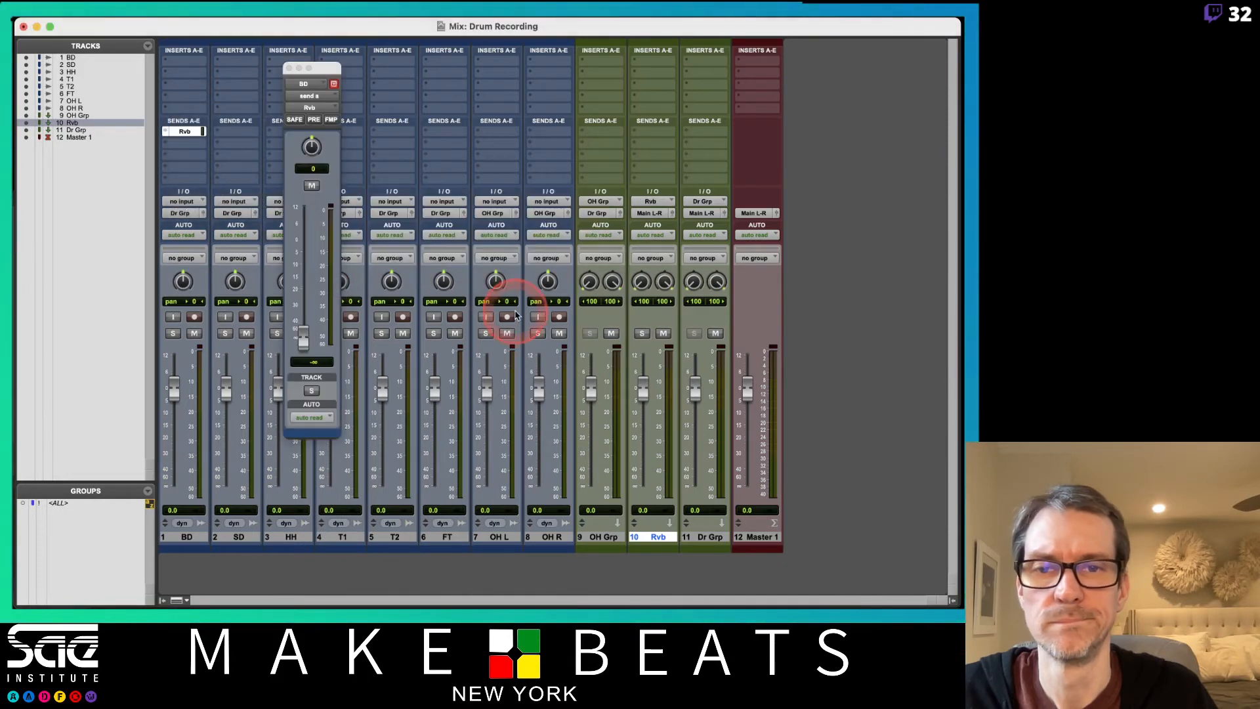
left_click_drag(303, 338, 303, 271)
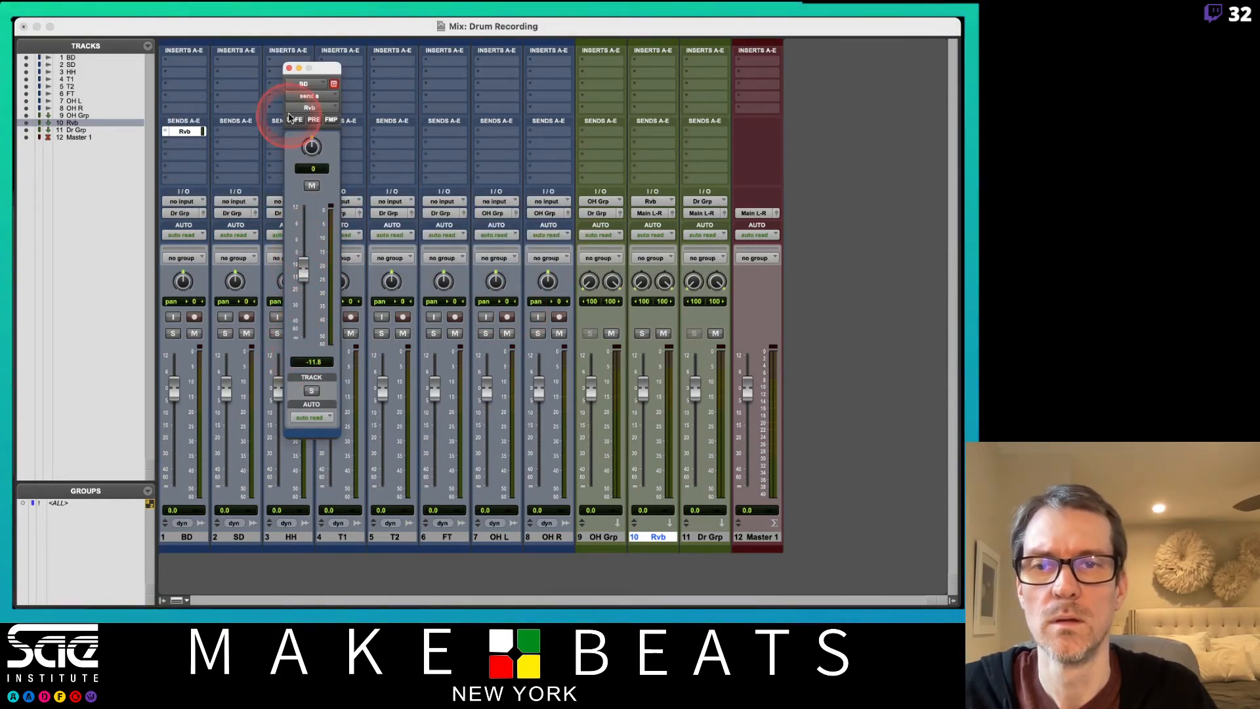
left_click(289, 68)
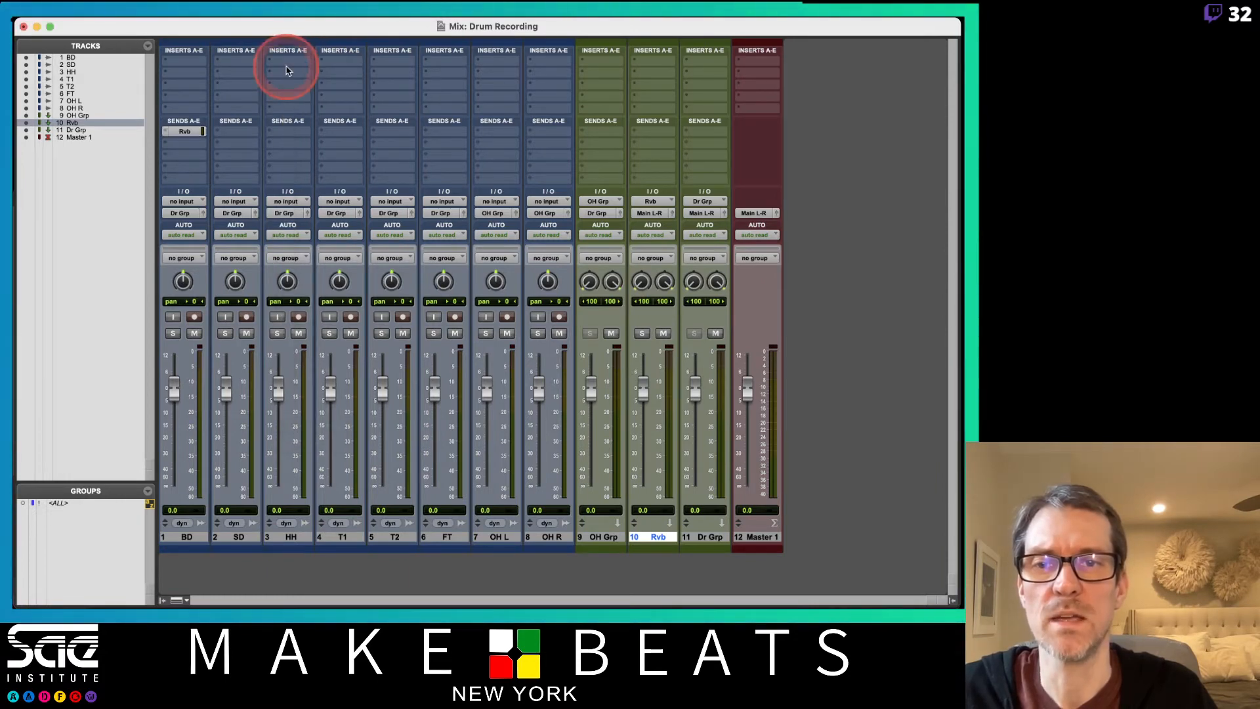
left_click_drag(169, 132, 432, 136)
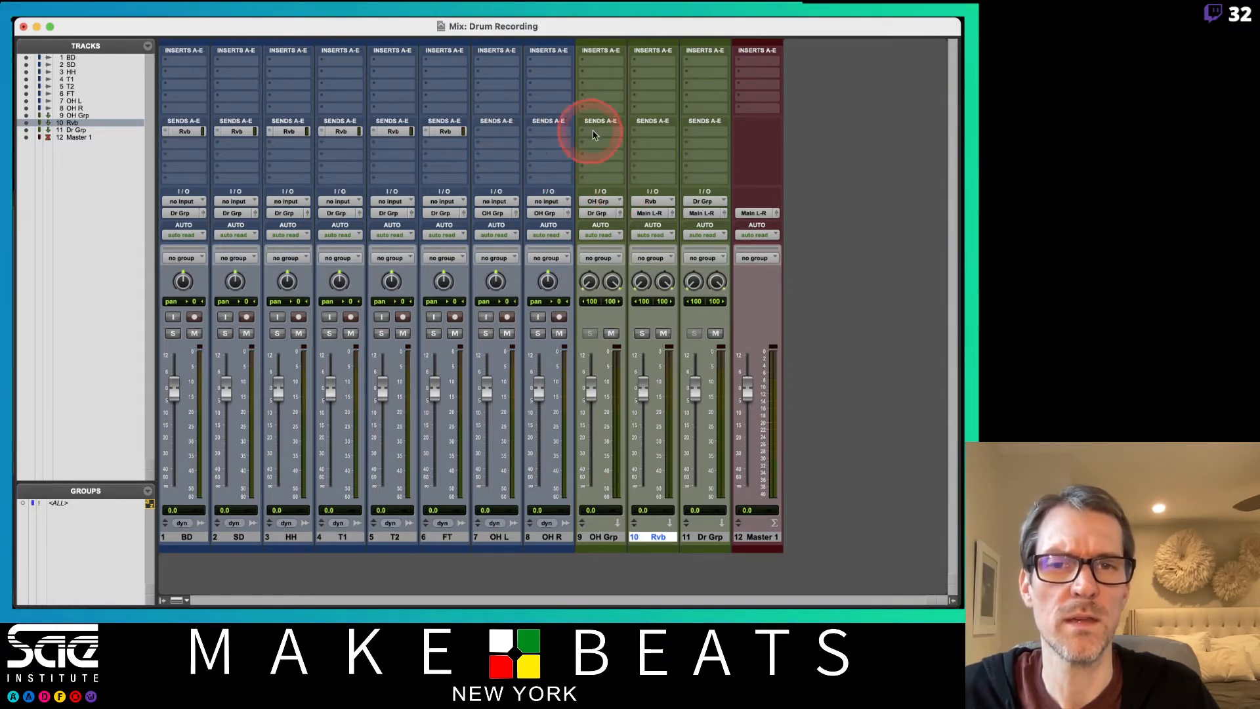
Add a send from OH Grp to the Rvb track and set its level to about -12.8 dB.
left_click(596, 131)
mouse_move(625, 199)
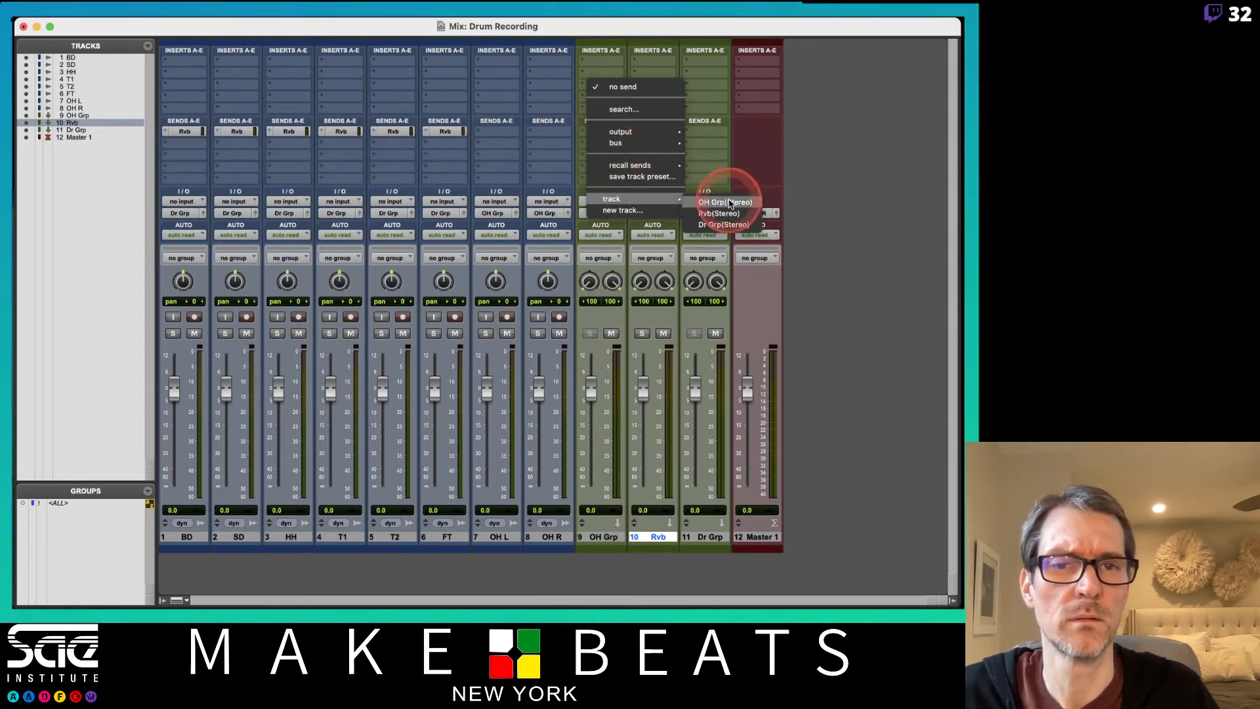
left_click(726, 214)
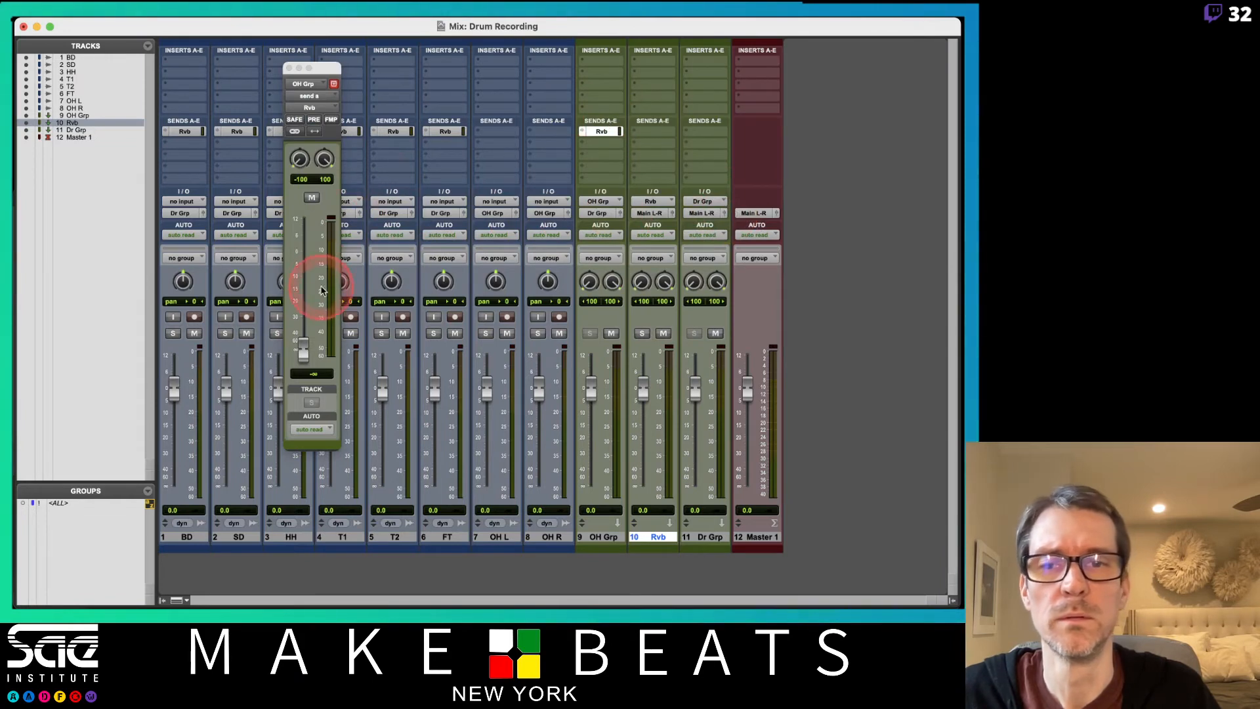
left_click_drag(302, 354, 312, 262)
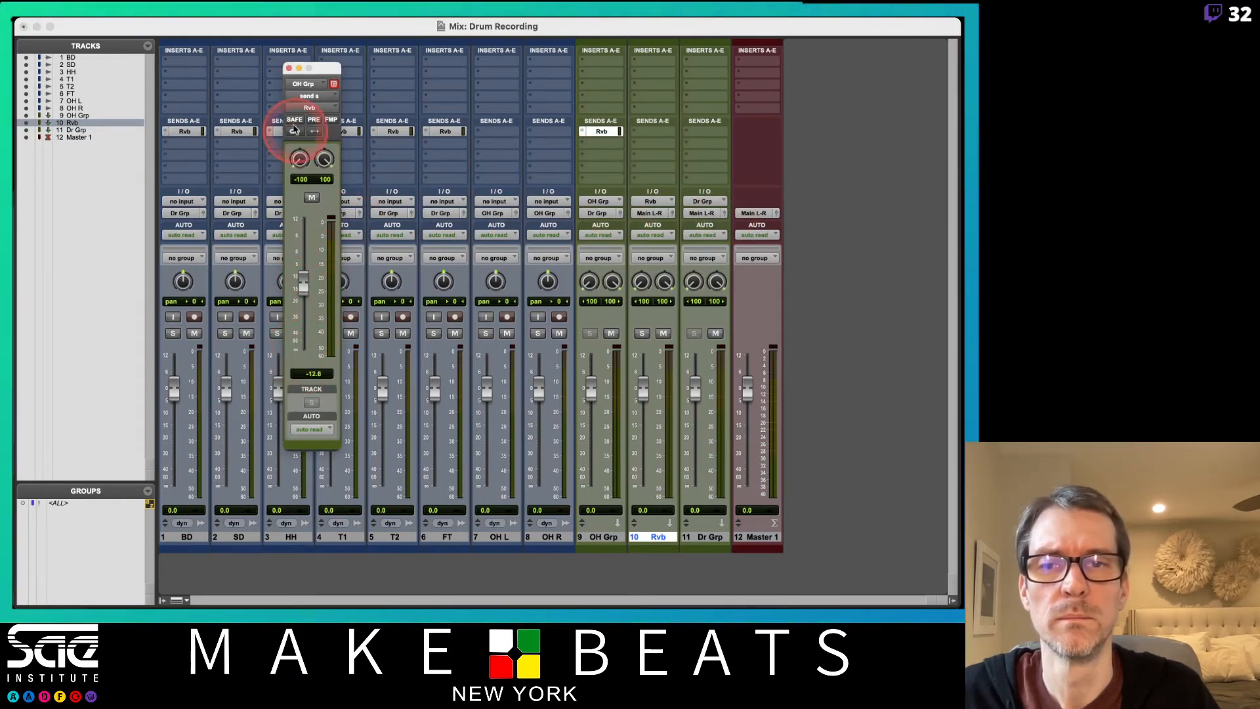
left_click(288, 68)
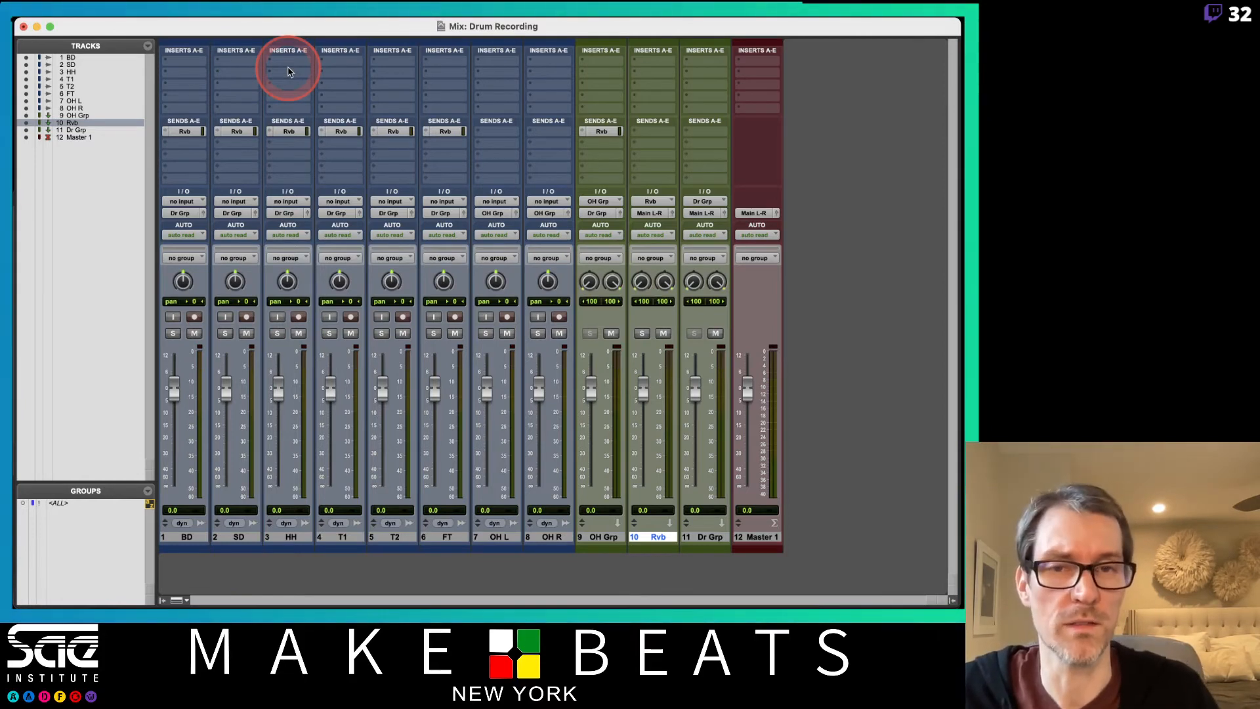
Insert the multichannel D-Verb reverb in the first insert slot of the Rvb track and close its window.
left_click(653, 59)
mouse_move(704, 61)
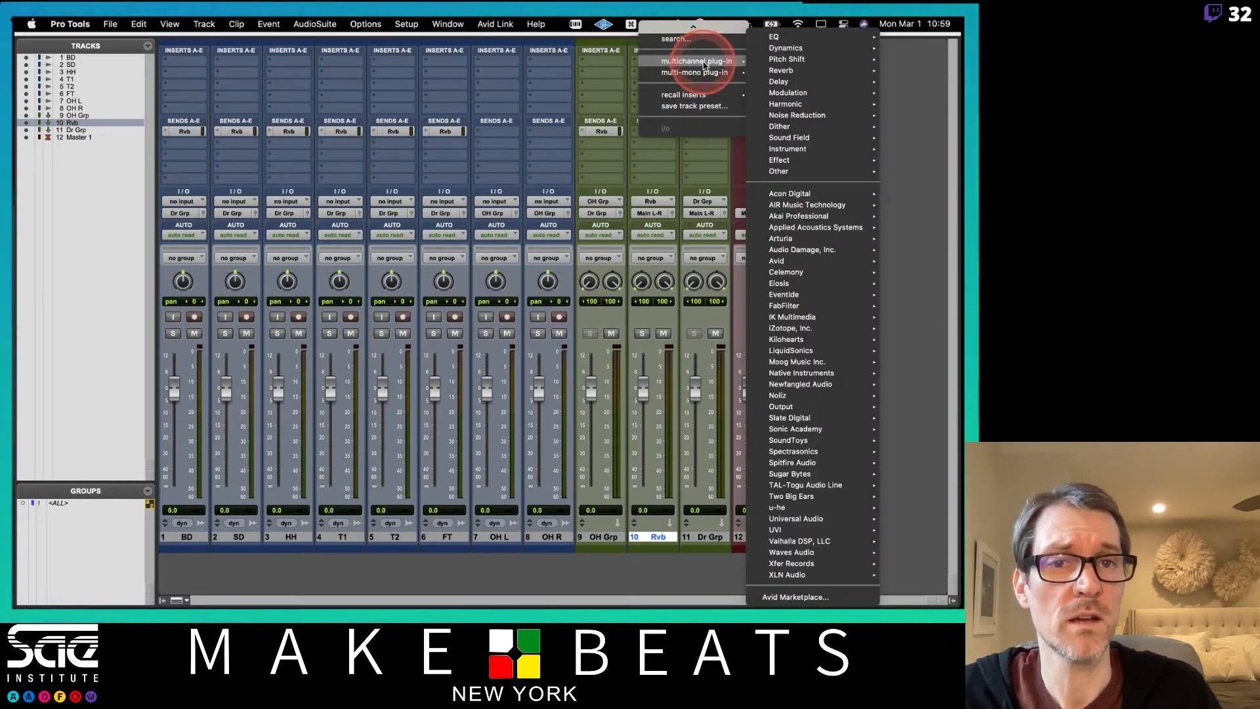
mouse_move(817, 69)
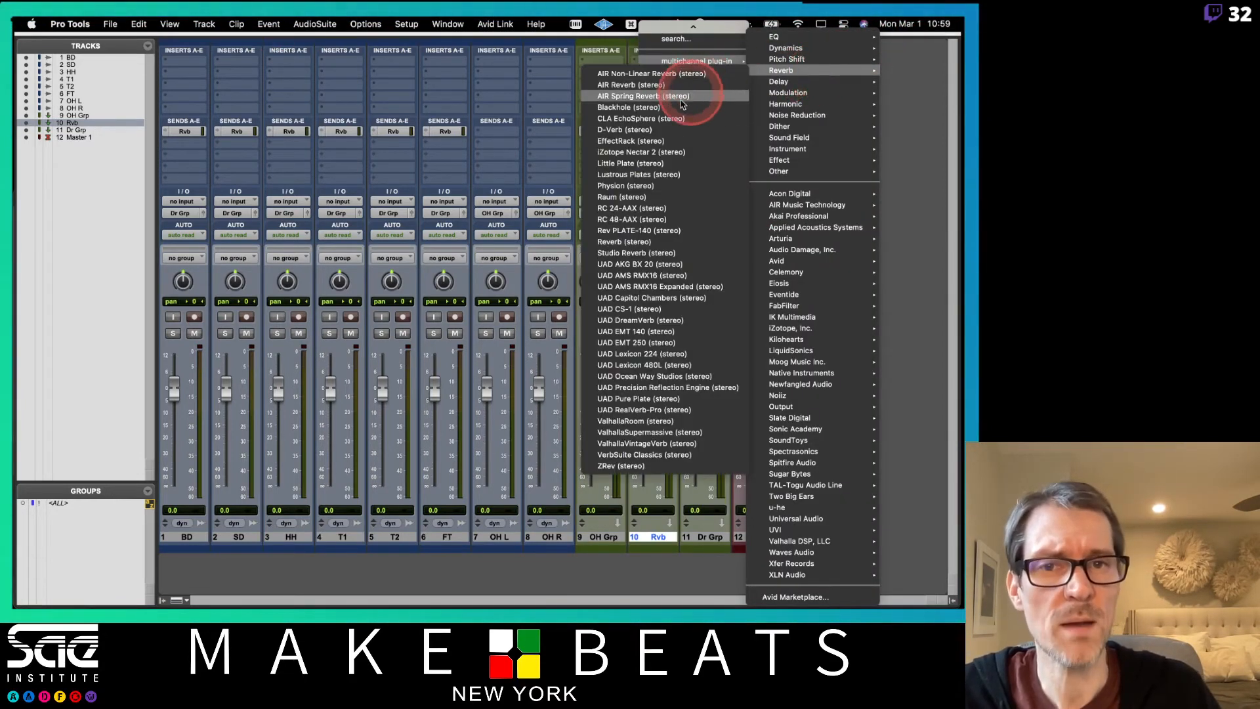
left_click(654, 132)
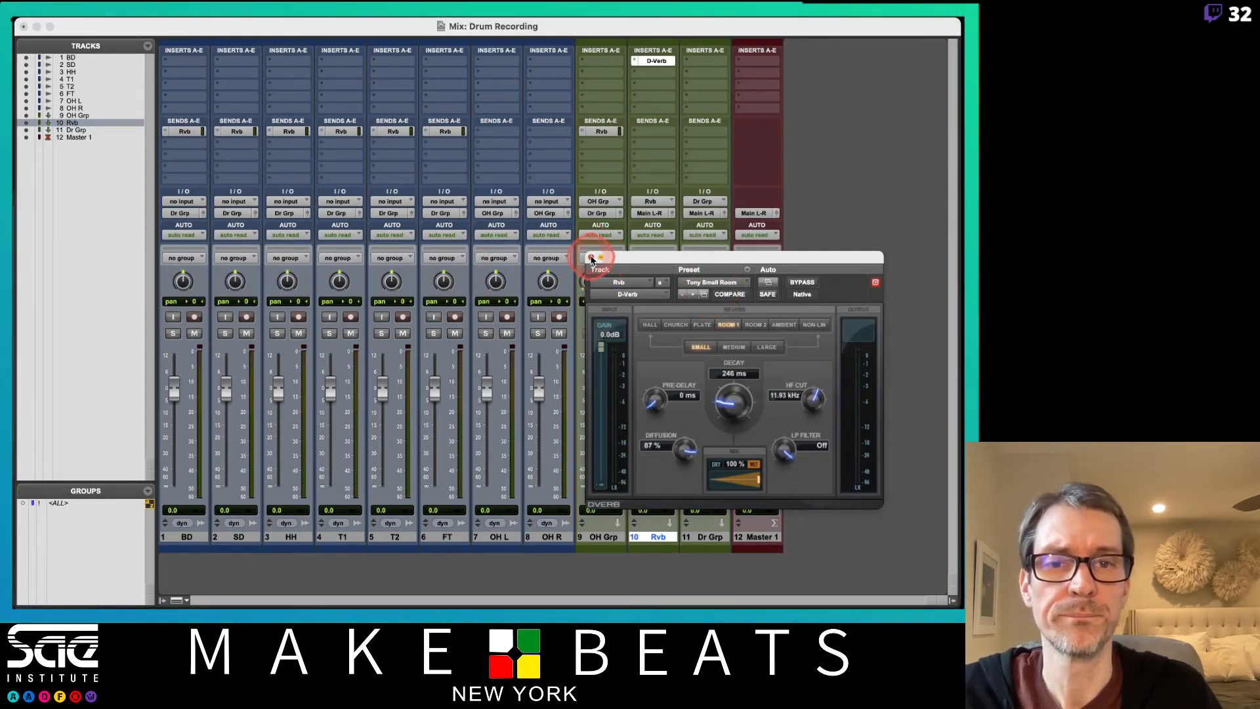
left_click(594, 259)
left_click(888, 394)
left_click(604, 545)
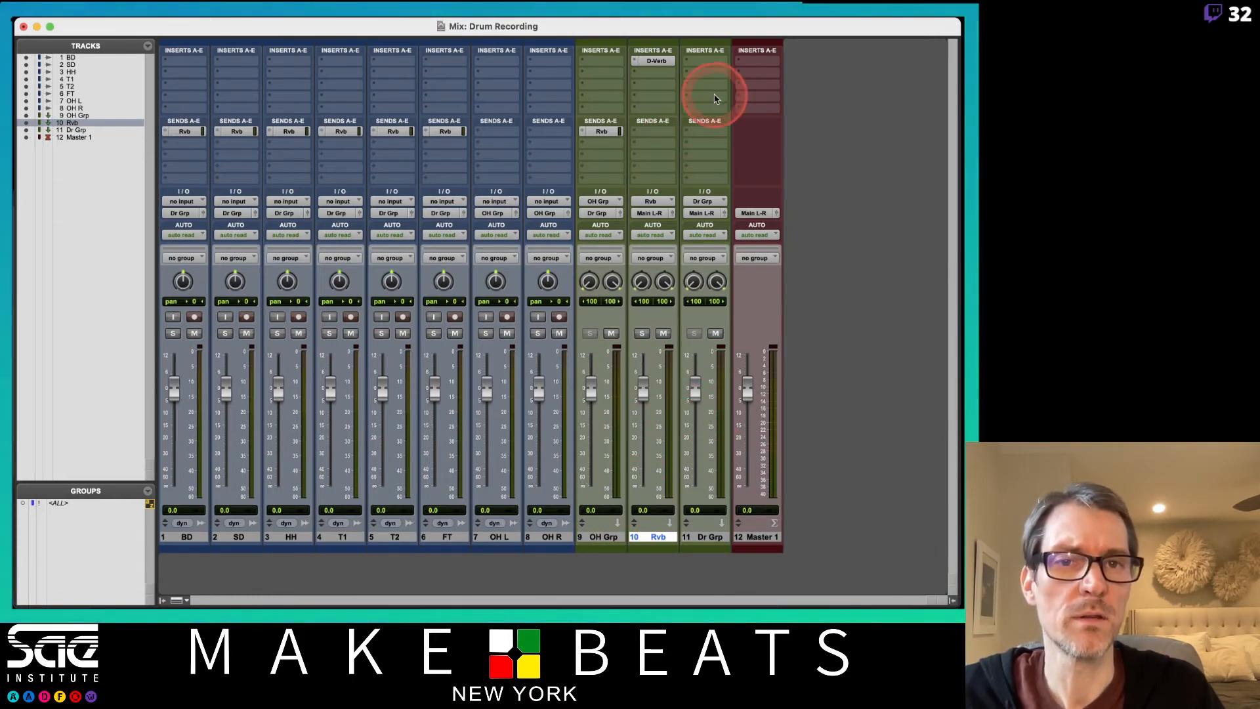
Insert the multichannel BF-76 compressor in Dr Grp's third insert slot, adjust its attack and input controls, and close its window.
left_click(712, 89)
mouse_move(748, 85)
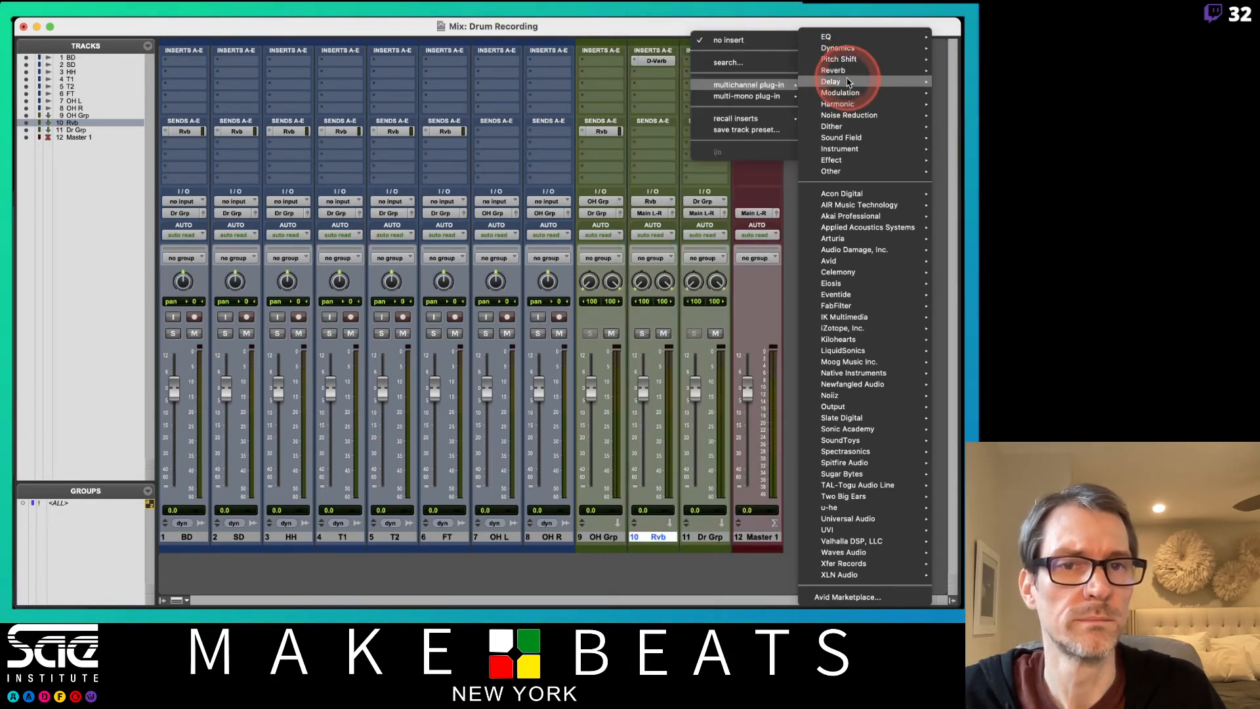
mouse_move(848, 62)
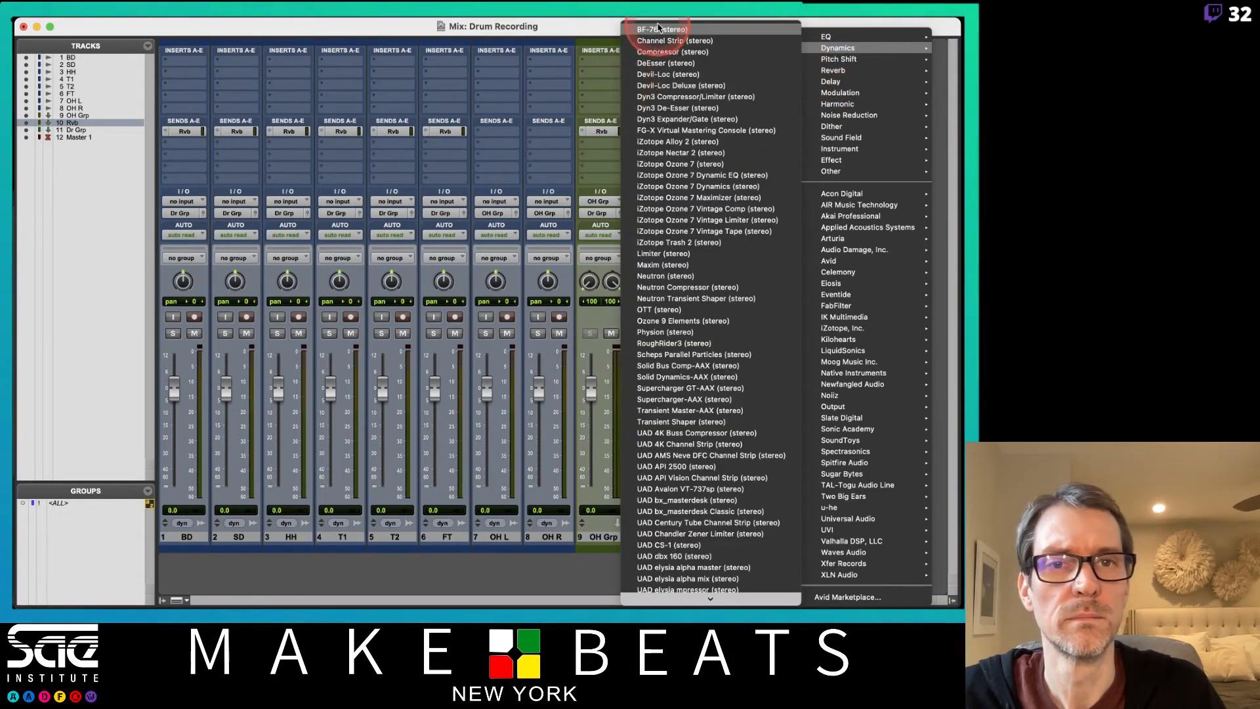
left_click(657, 30)
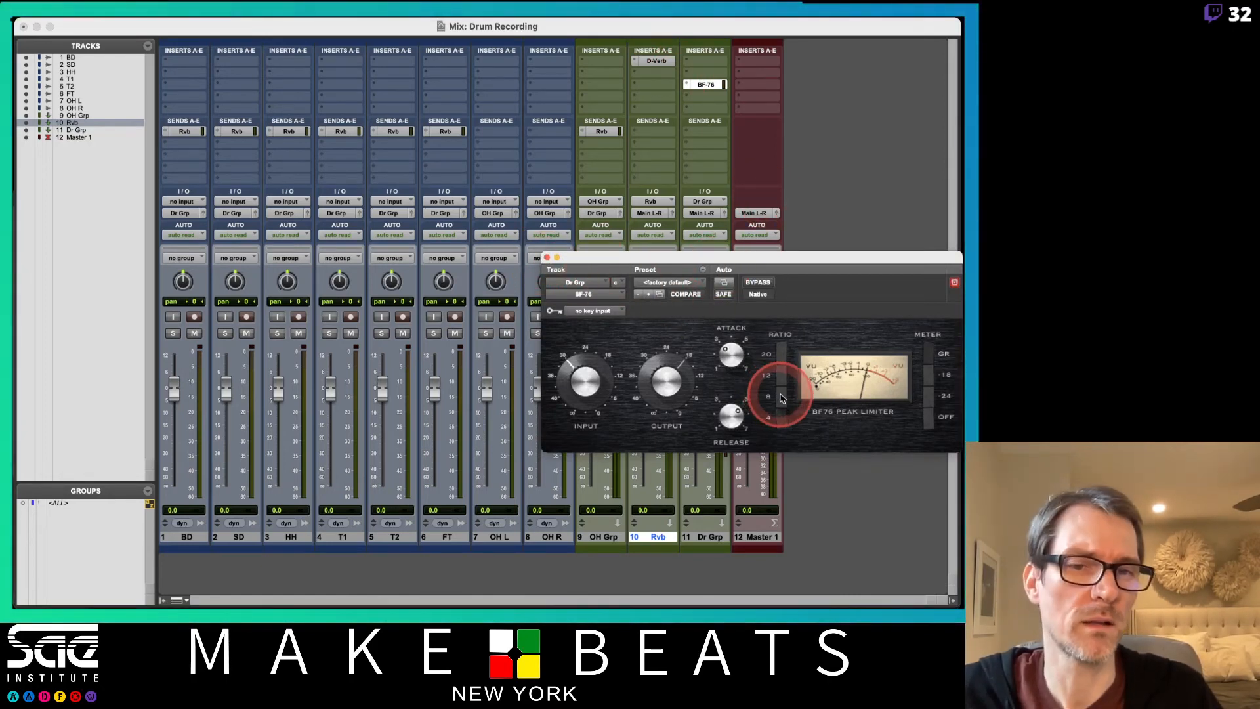
left_click(742, 352)
left_click_drag(590, 391, 587, 370)
left_click(547, 258)
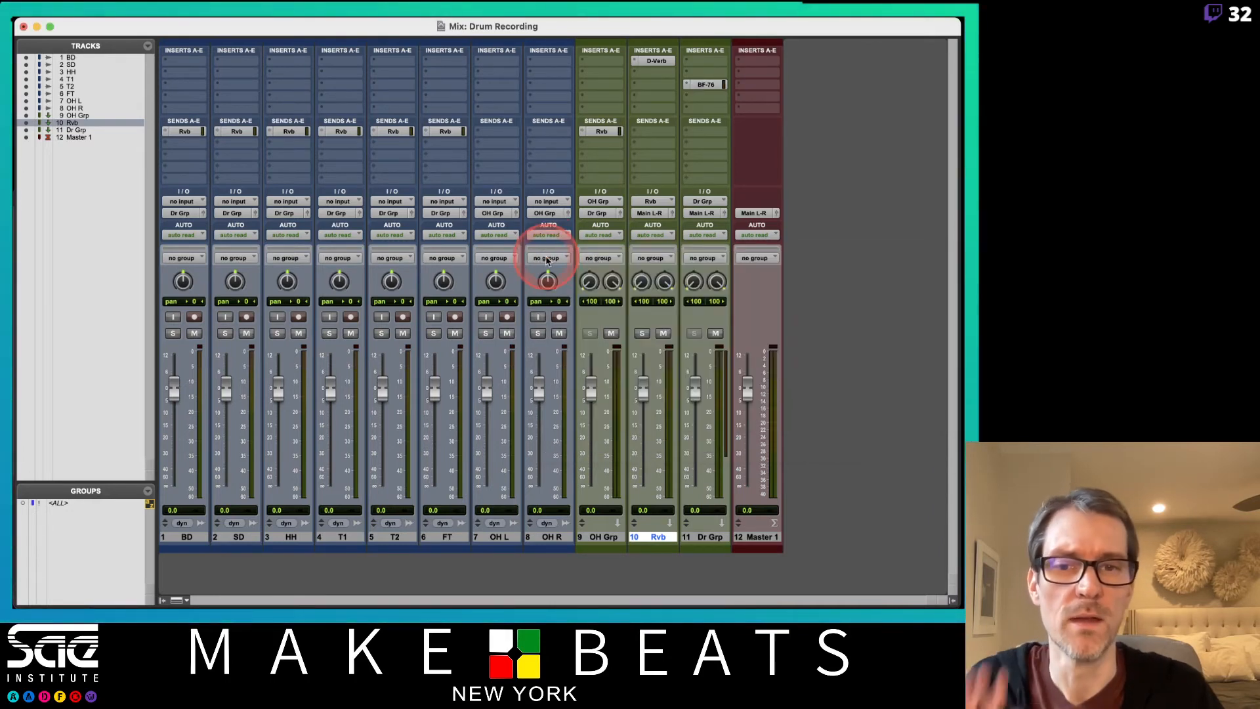
Move the BF-76 compressor from Dr Grp's third insert slot up to its first slot.
left_click(648, 149)
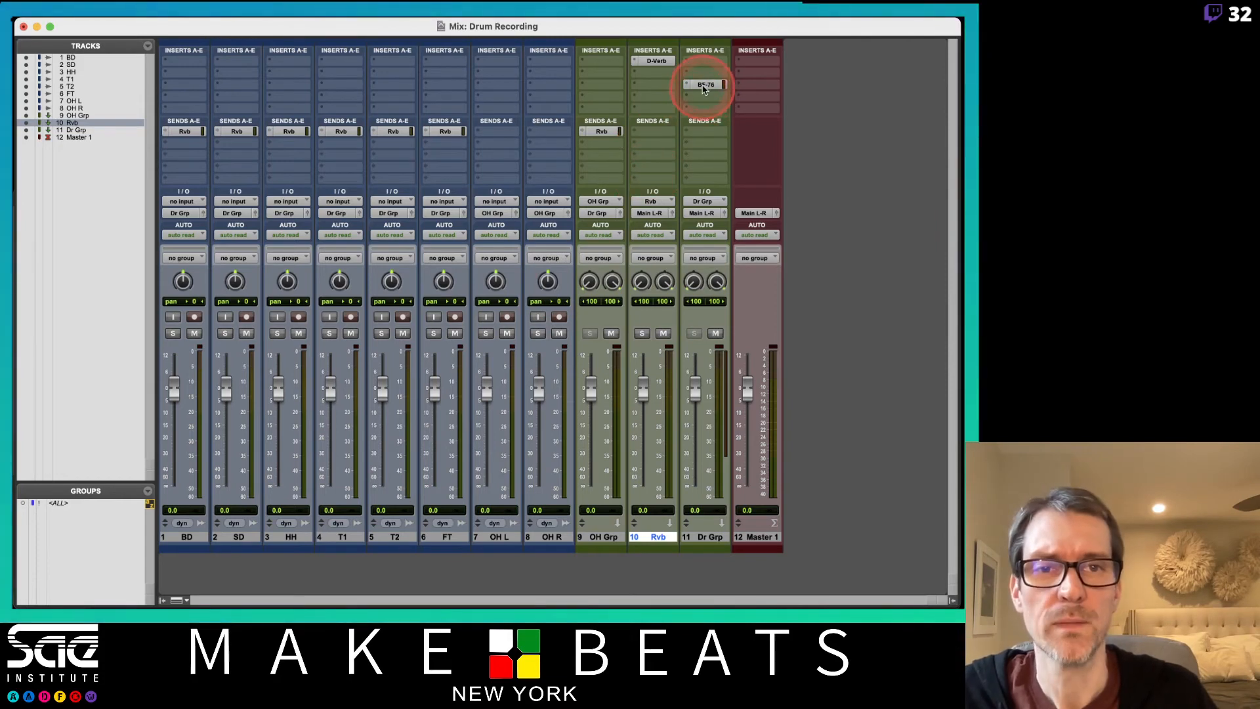
left_click(707, 62)
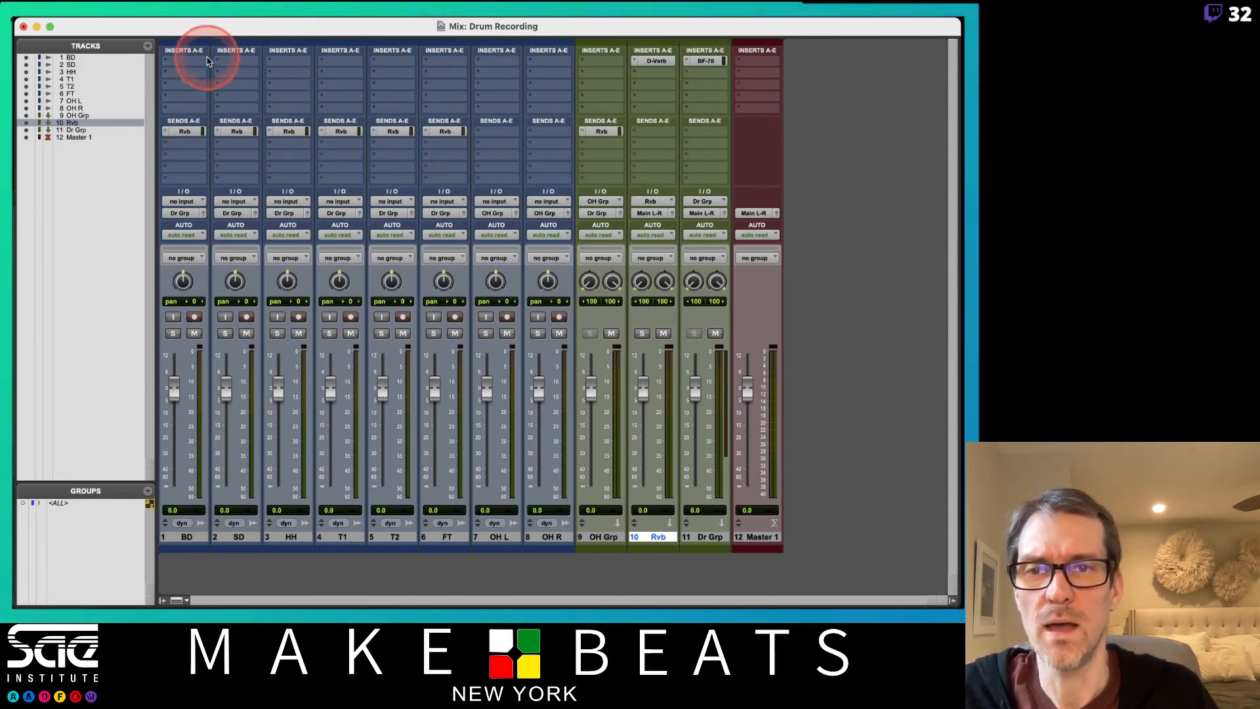
Insert the mono EQ3 1-Band in BD's first insert slot and set a 12 dB/oct high-pass filter at about 32 Hz.
left_click(195, 62)
mouse_move(200, 61)
mouse_move(293, 65)
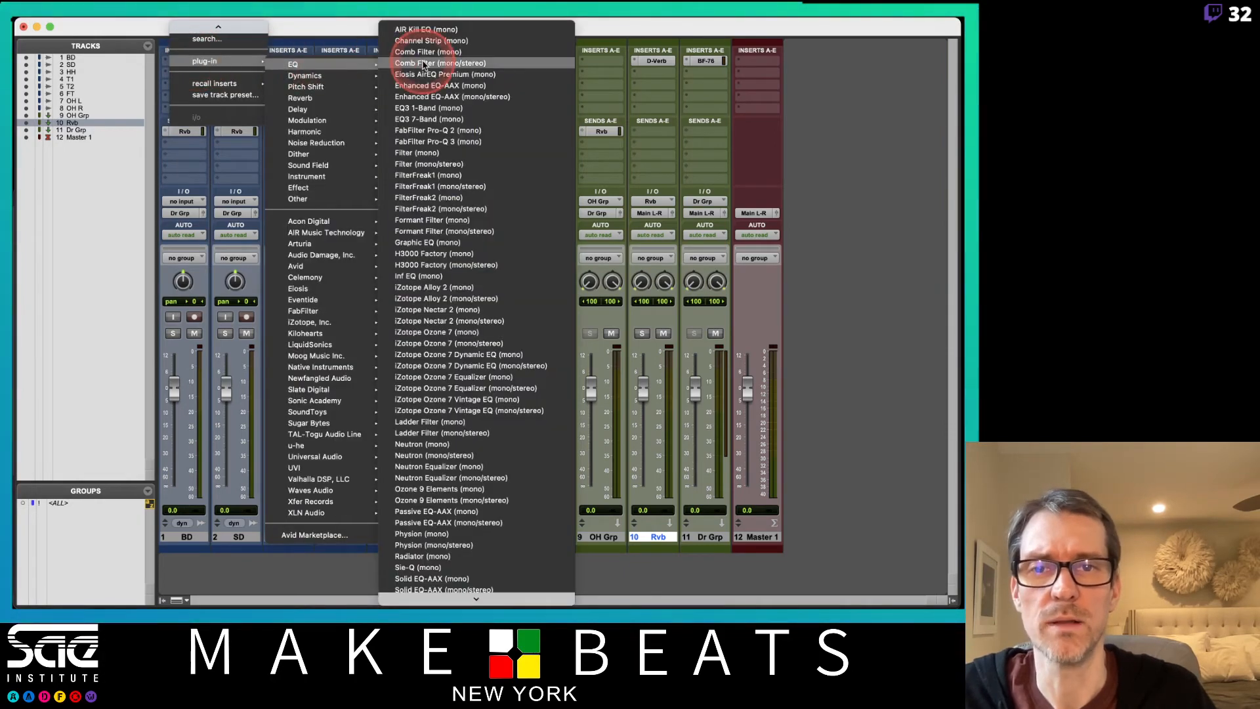
left_click(437, 108)
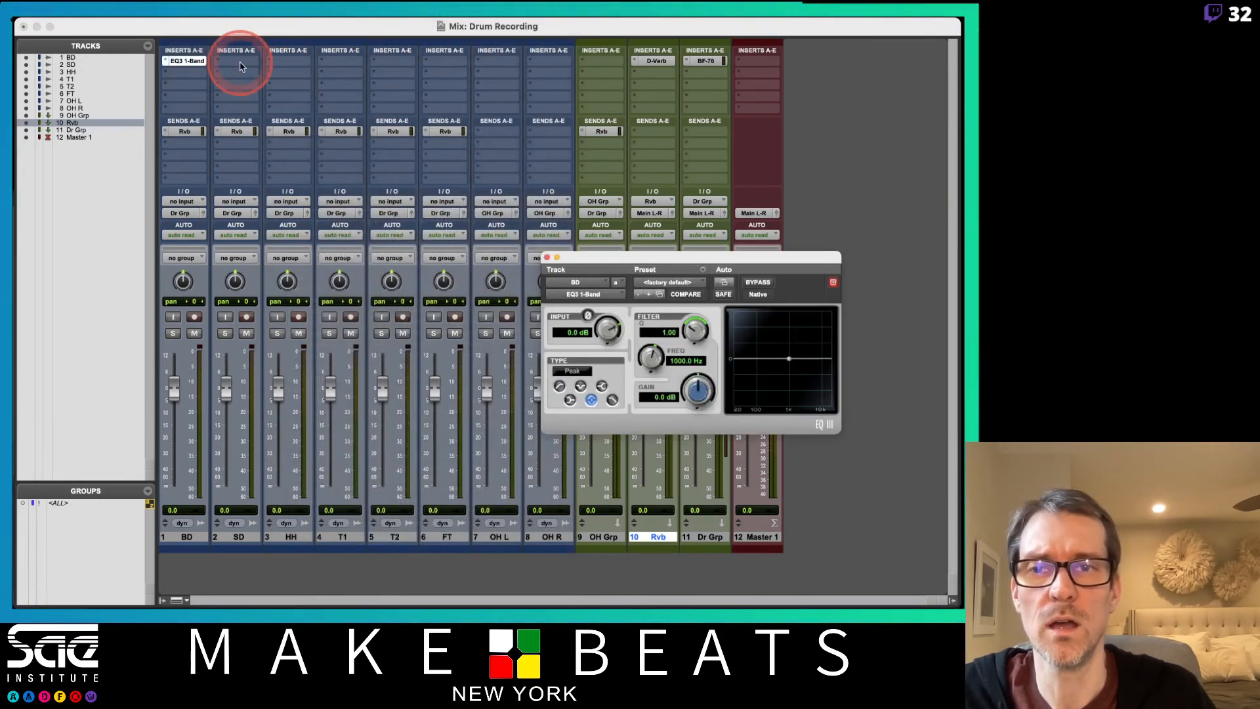
left_click(559, 386)
left_click_drag(660, 357, 654, 447)
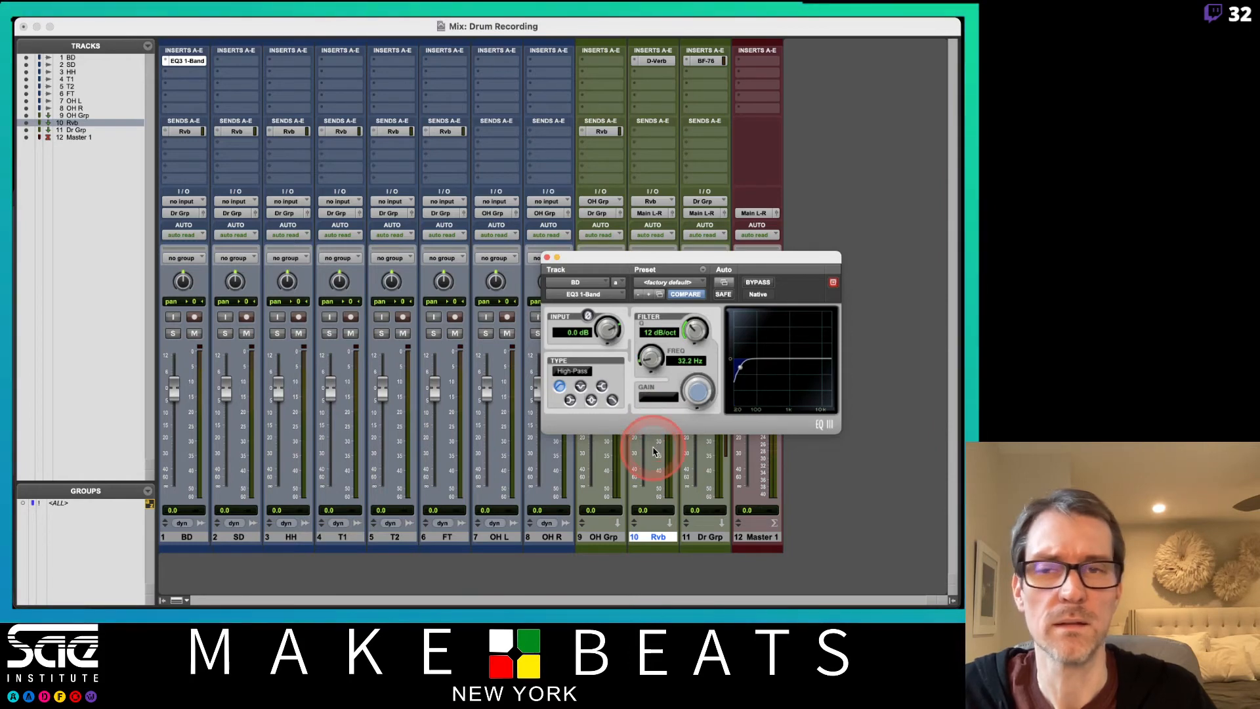
Copy BD's EQ3 1-Band to SD, raise its high-pass frequency with a 6 dB/oct slope, and close the plug-in window.
left_click_drag(194, 67, 236, 62)
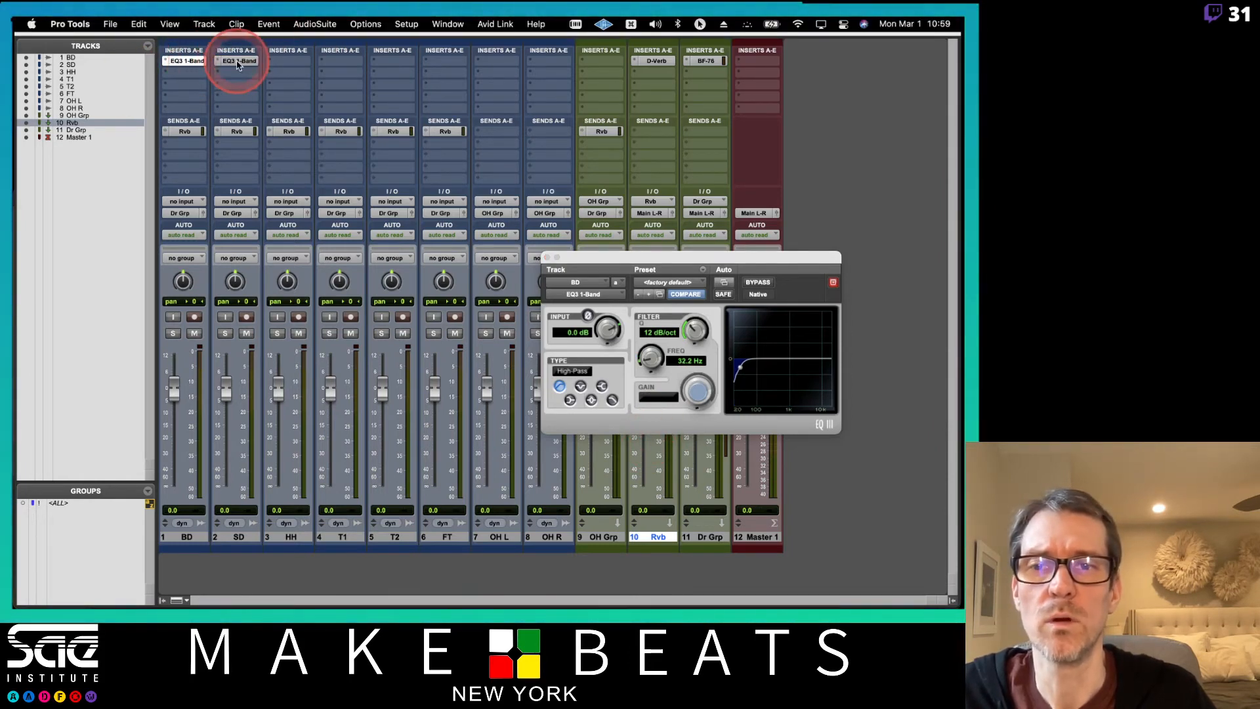
left_click_drag(650, 364, 693, 385)
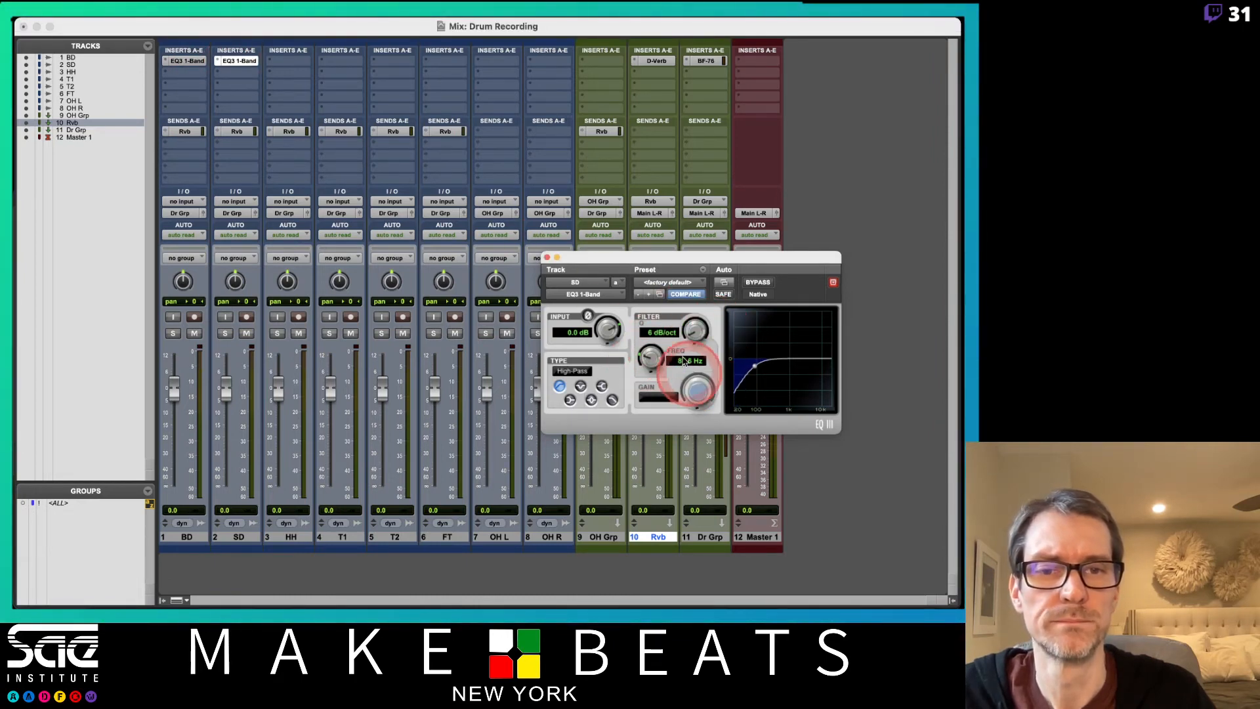
left_click(547, 257)
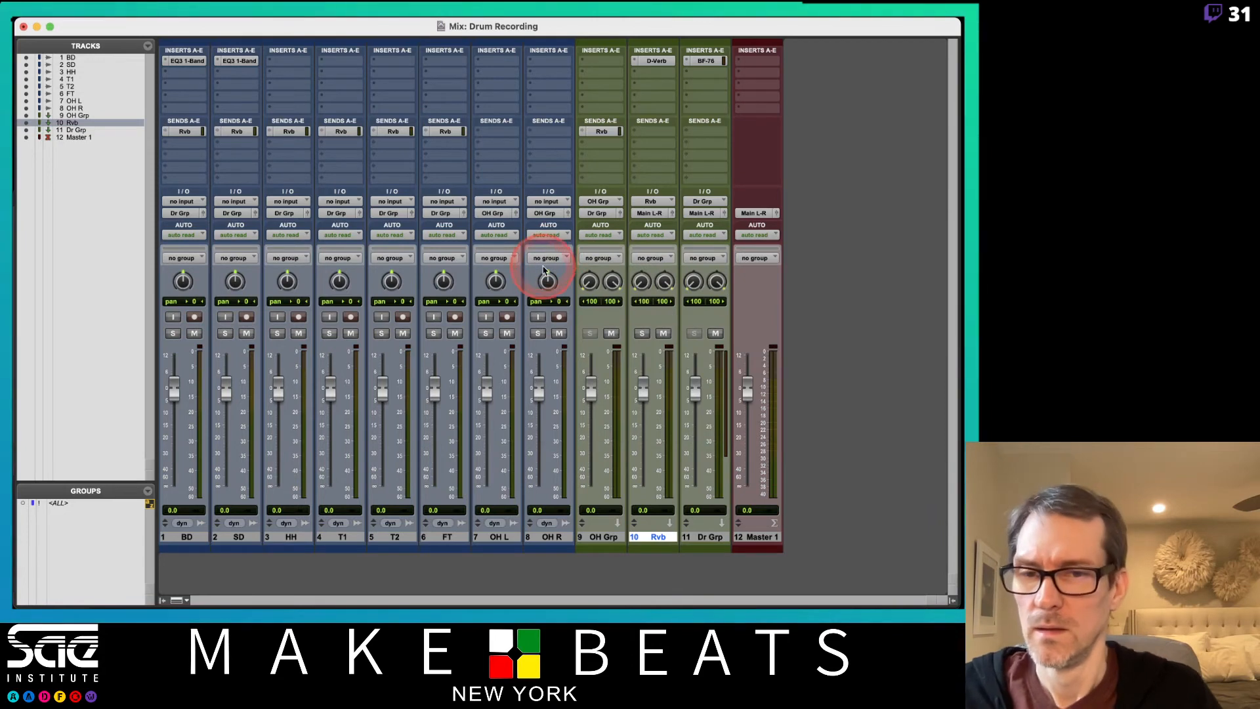
Copy SD's EQ3 1-Band to HH, set its high-pass frequency to about 147 Hz, and close the plug-in window.
left_click_drag(242, 62, 297, 64)
left_click_drag(651, 358, 649, 352)
left_click(548, 256)
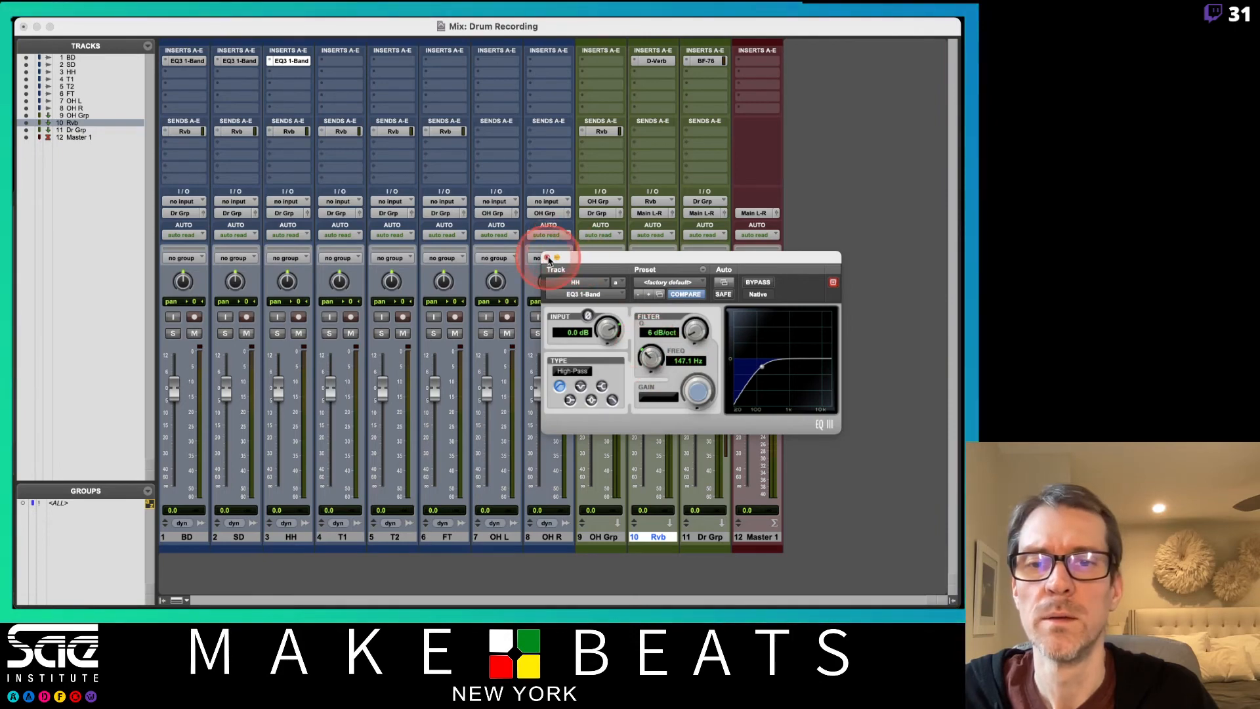
Insert the Dyn3 Compressor/Limiter in BD's second insert slot and load a compressor preset.
left_click_drag(195, 72, 454, 108)
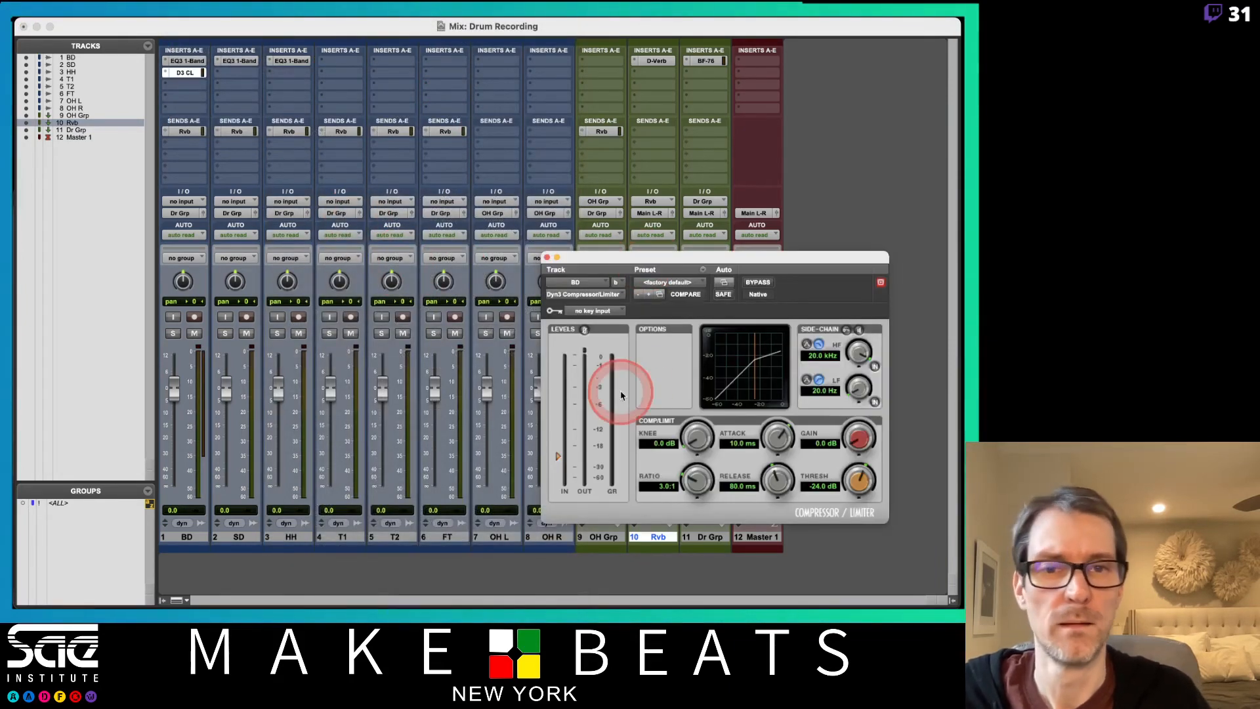
left_click(683, 282)
left_click_drag(684, 281, 685, 126)
Copy BD's Dyn3 Compressor/Limiter to SD's second insert slot, load the Snare Comp preset, and close the plug-in window.
left_click_drag(190, 79, 237, 73)
left_click_drag(675, 282, 686, 375)
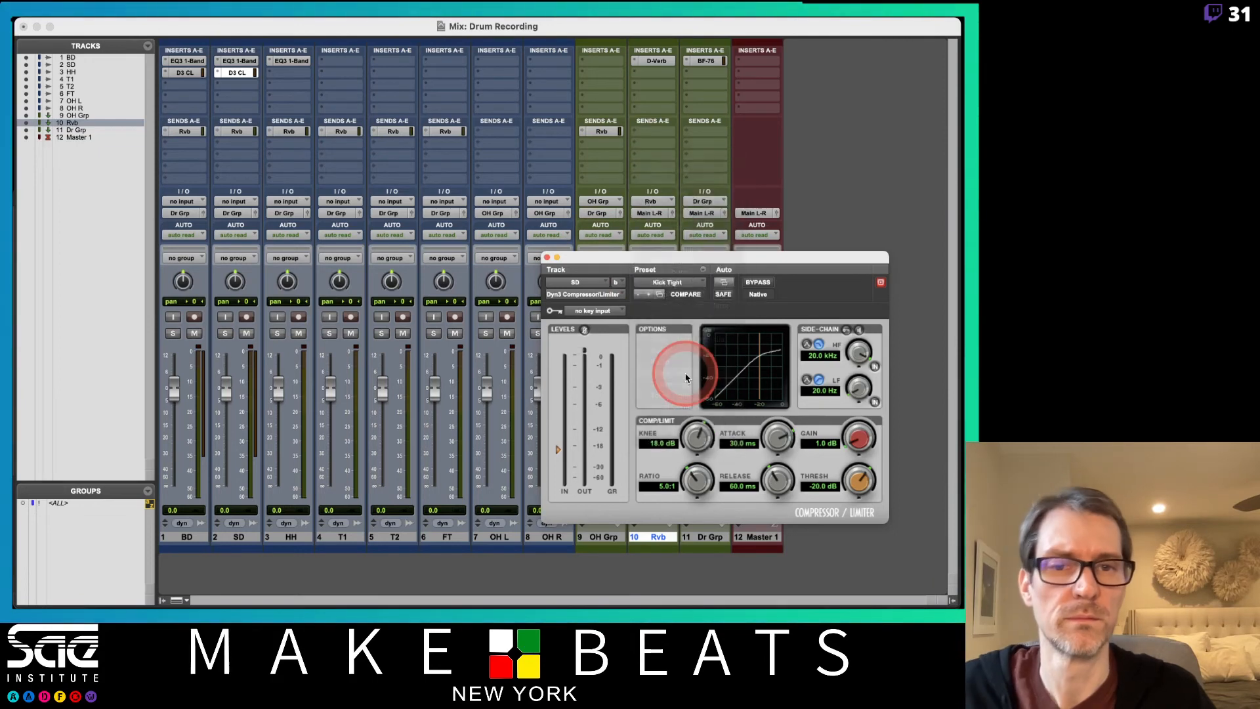
left_click(547, 258)
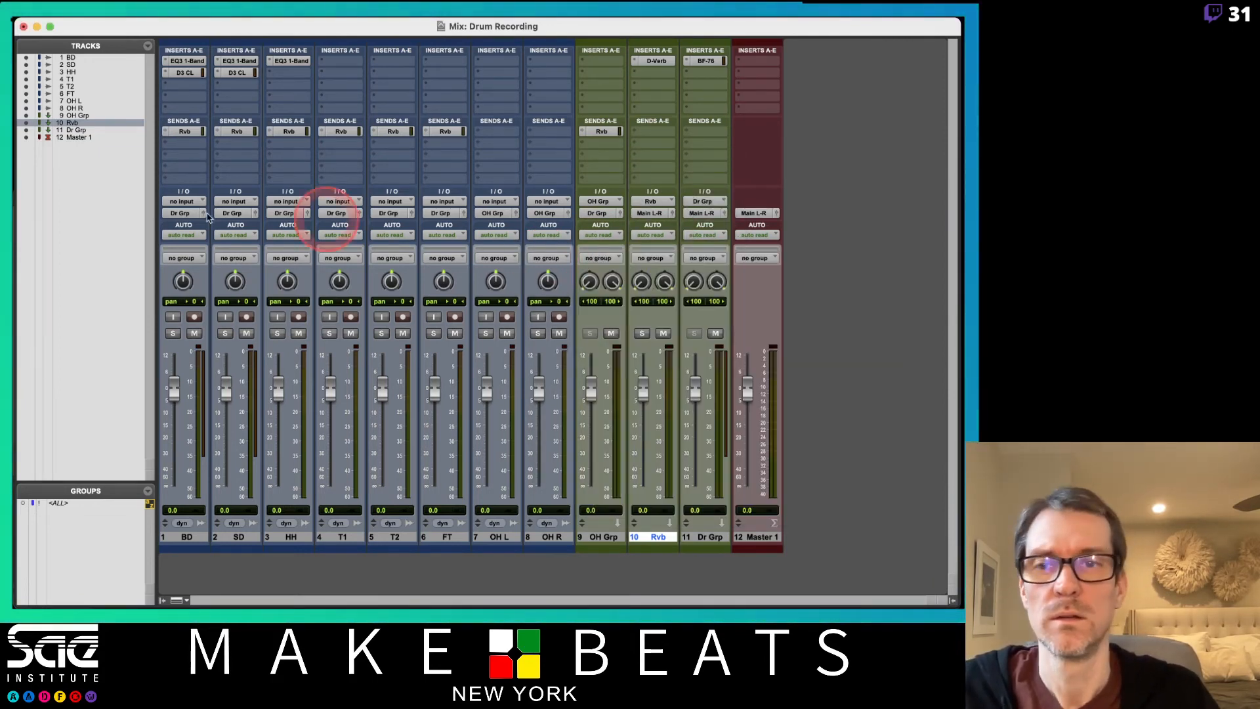
left_click(603, 72)
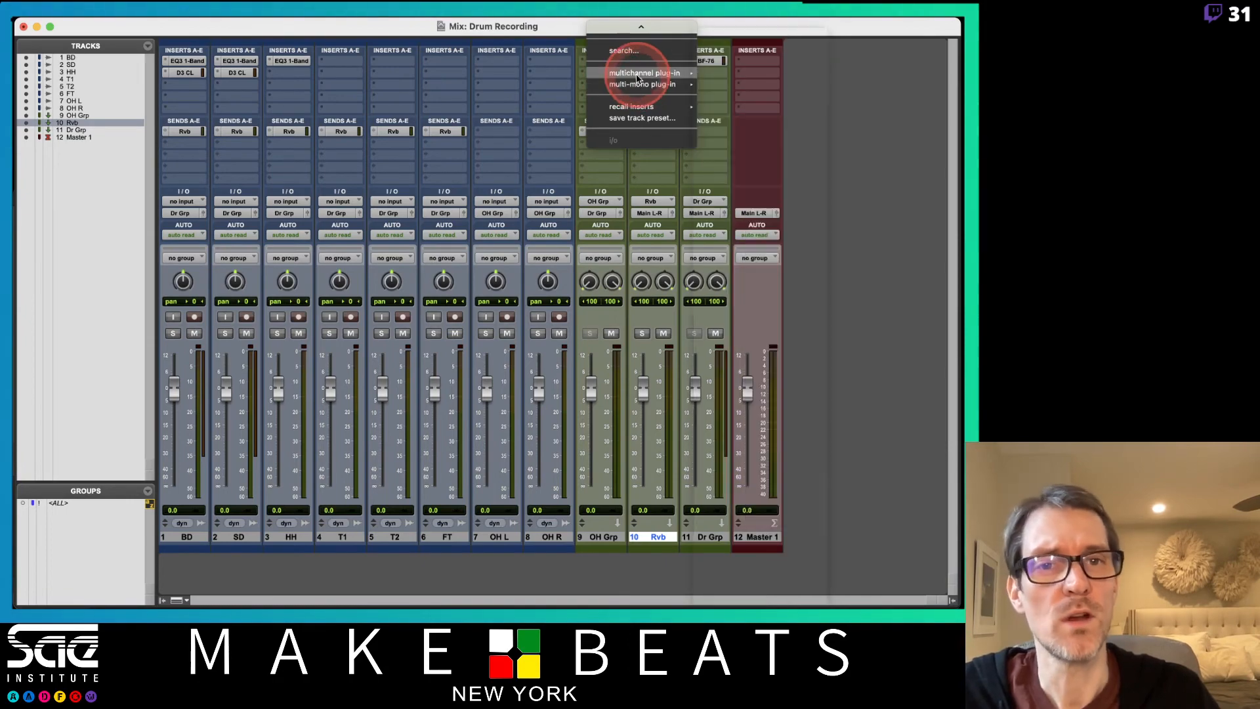
mouse_move(755, 48)
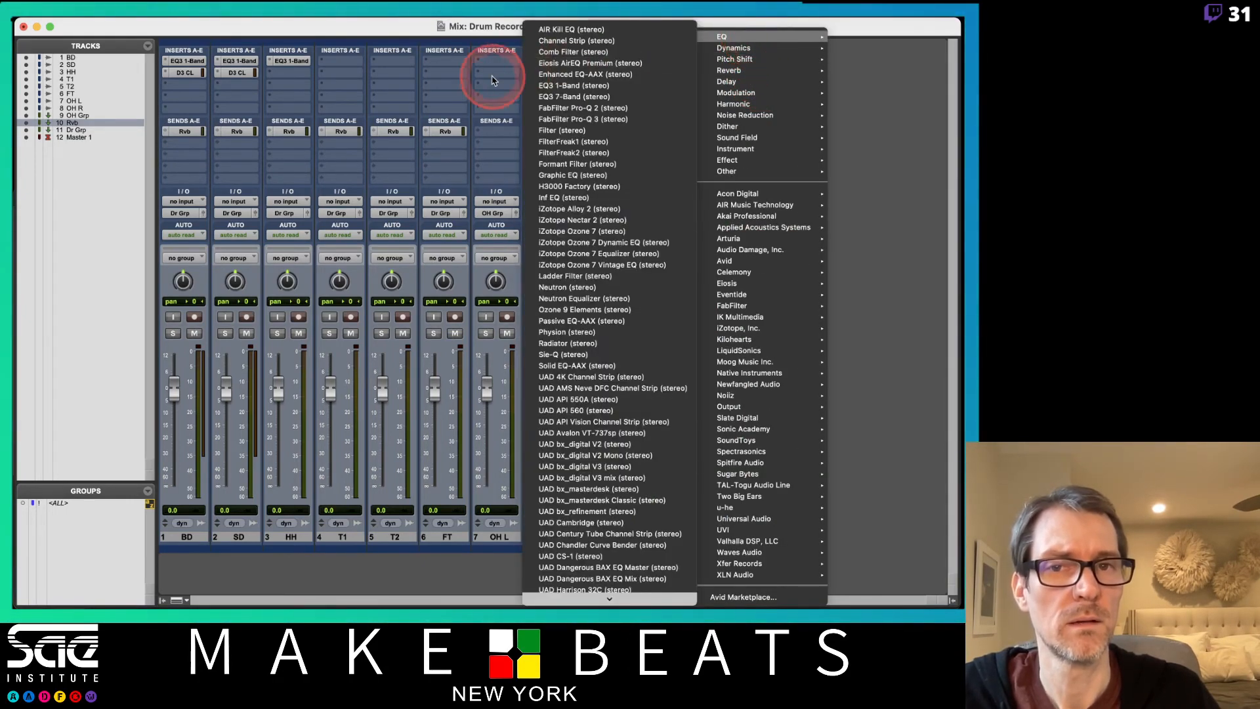
left_click(558, 29)
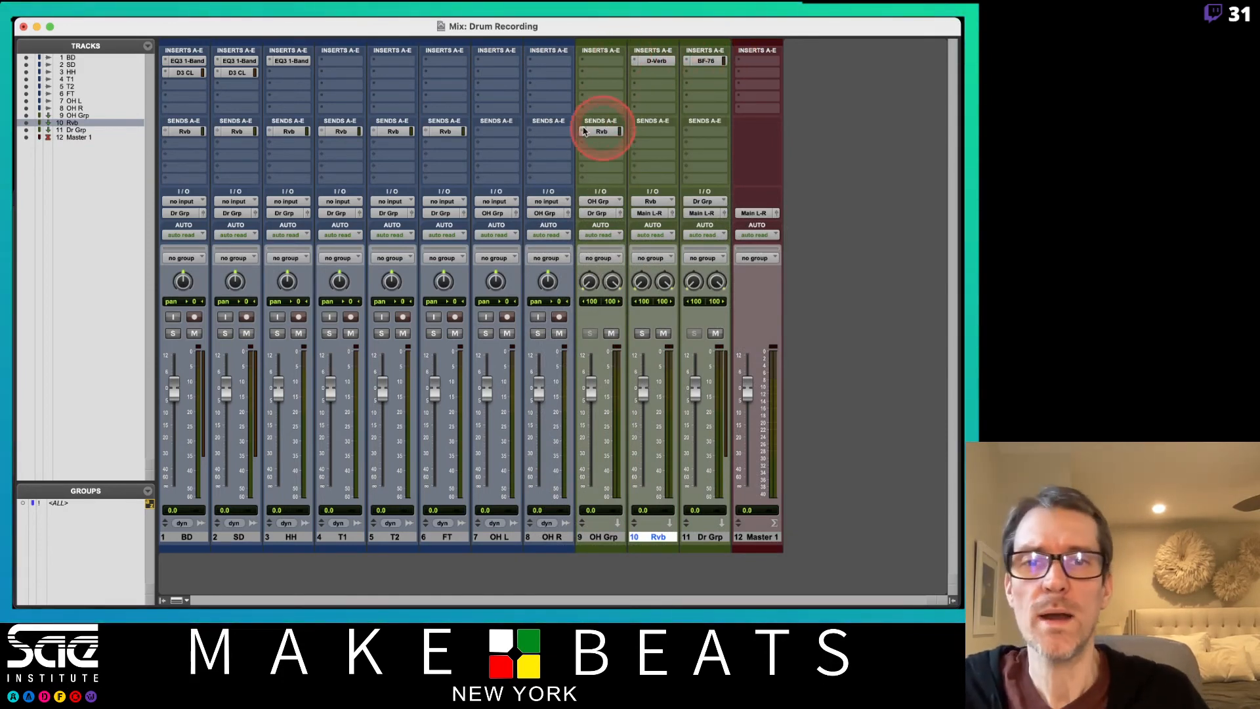
Switch to the Edit window and set the grid value to 1 bar.
key("super+equal")
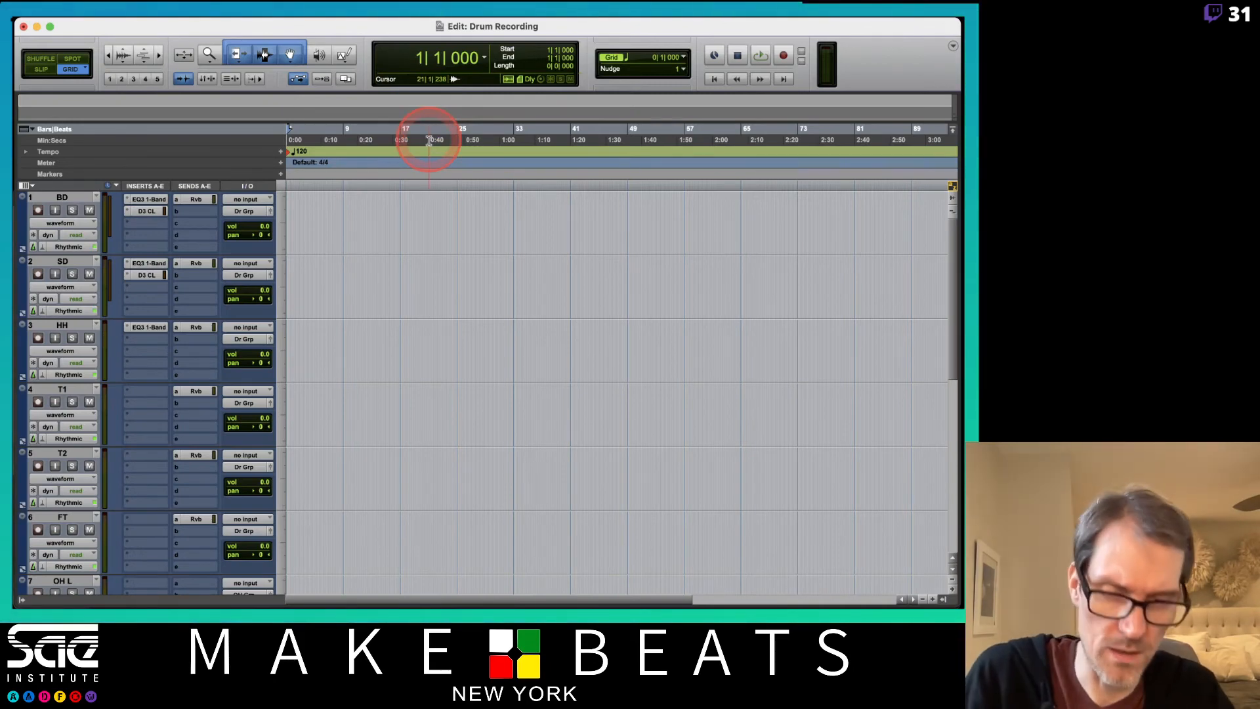
key("t")
key("t")
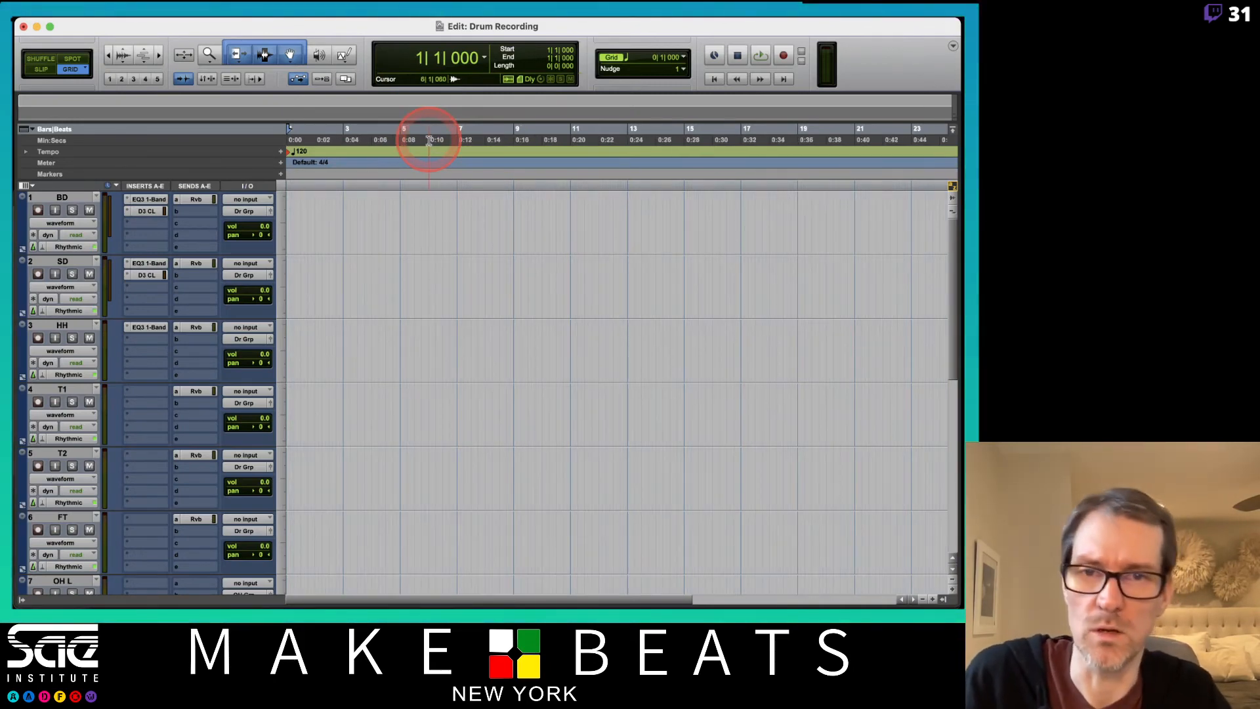
left_click(687, 59)
left_click(712, 34)
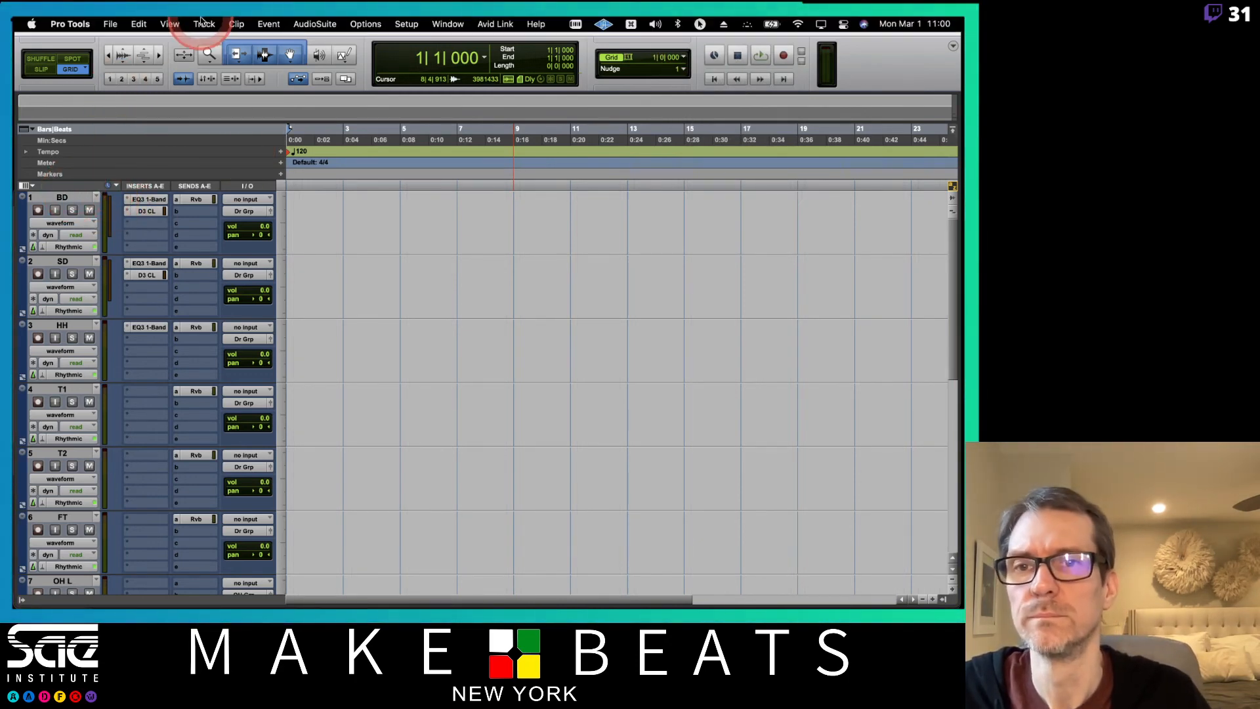
Create a click track and move it above BD as the first track in the session.
left_click(205, 23)
left_click(206, 413)
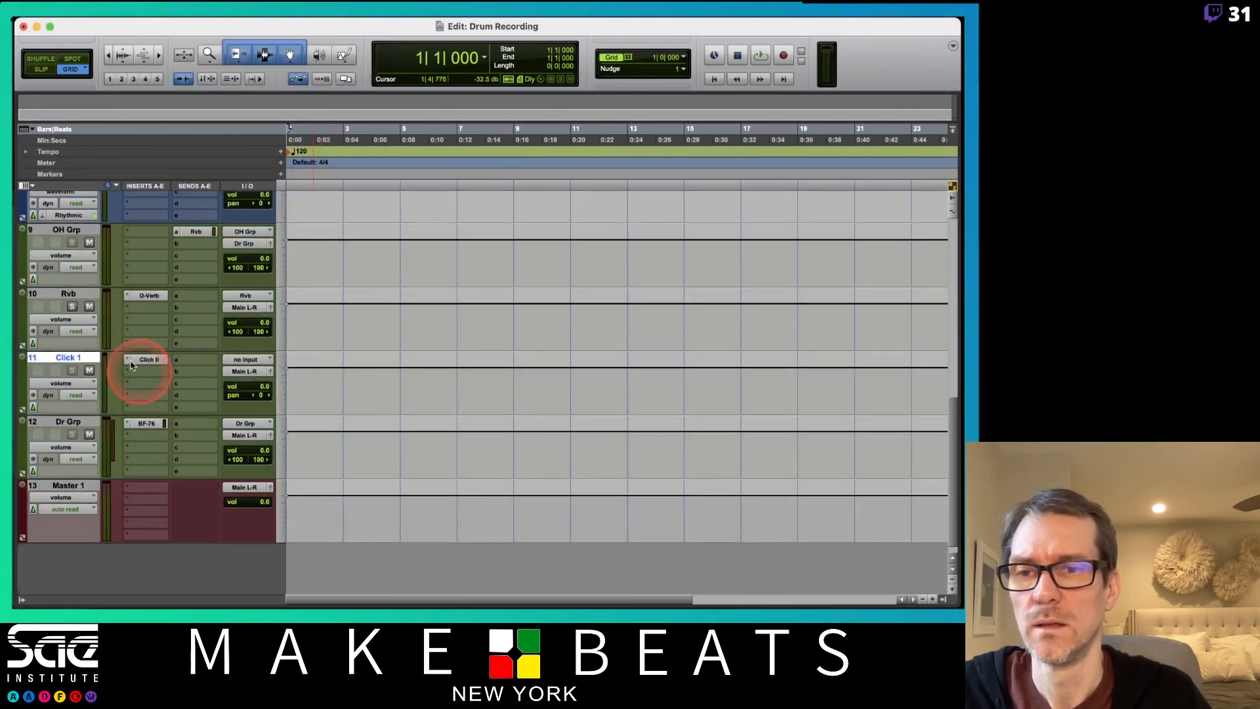
left_click_drag(84, 361, 69, 186)
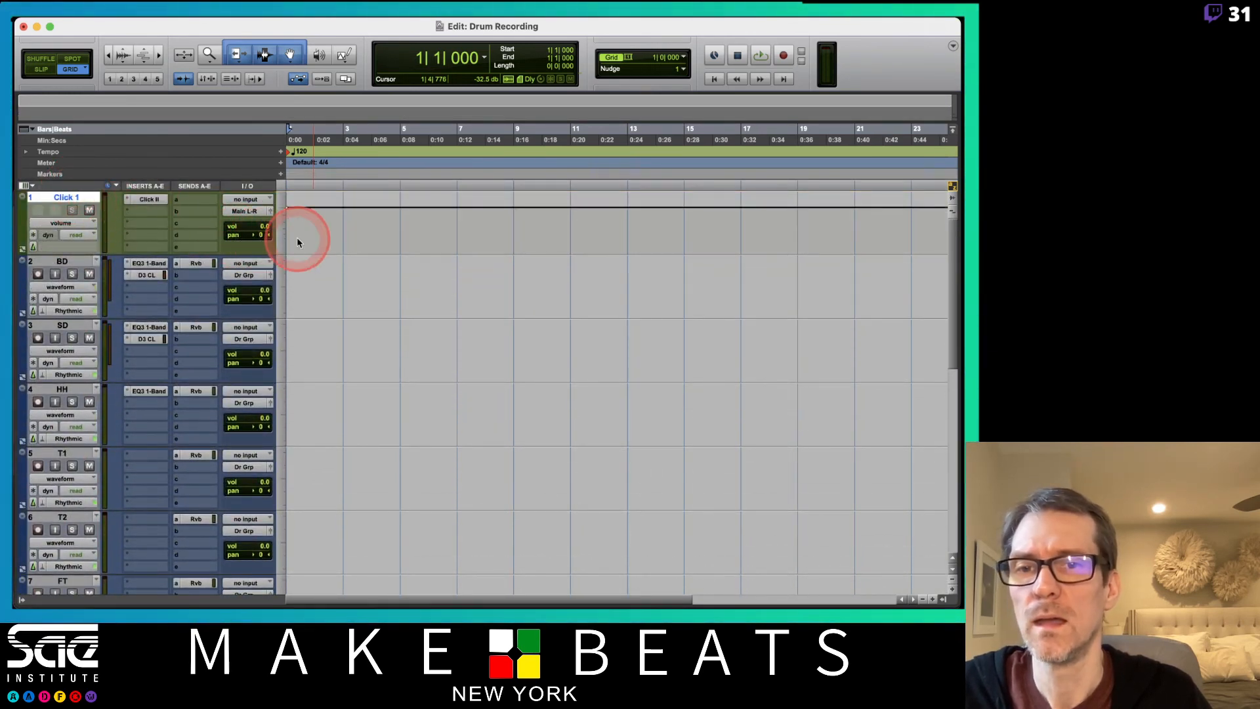
Set the Click 1 track's height to mini and look over the rest of the track list.
left_click(277, 247)
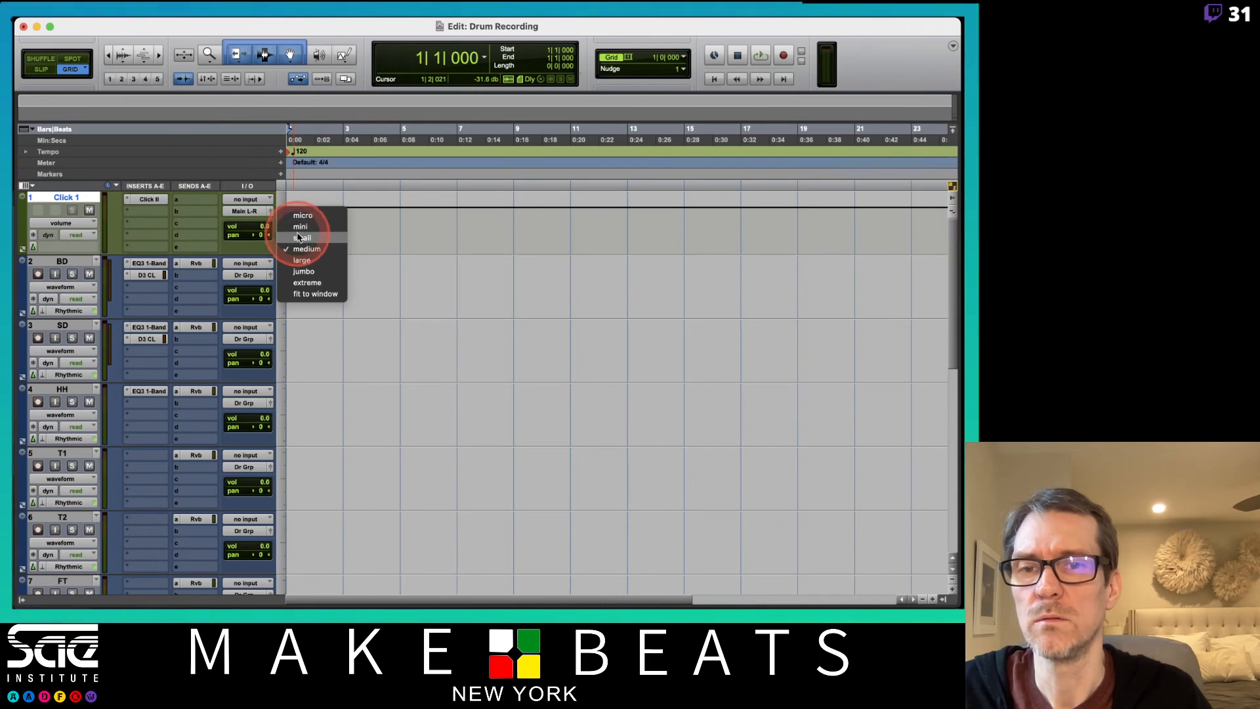
left_click(300, 227)
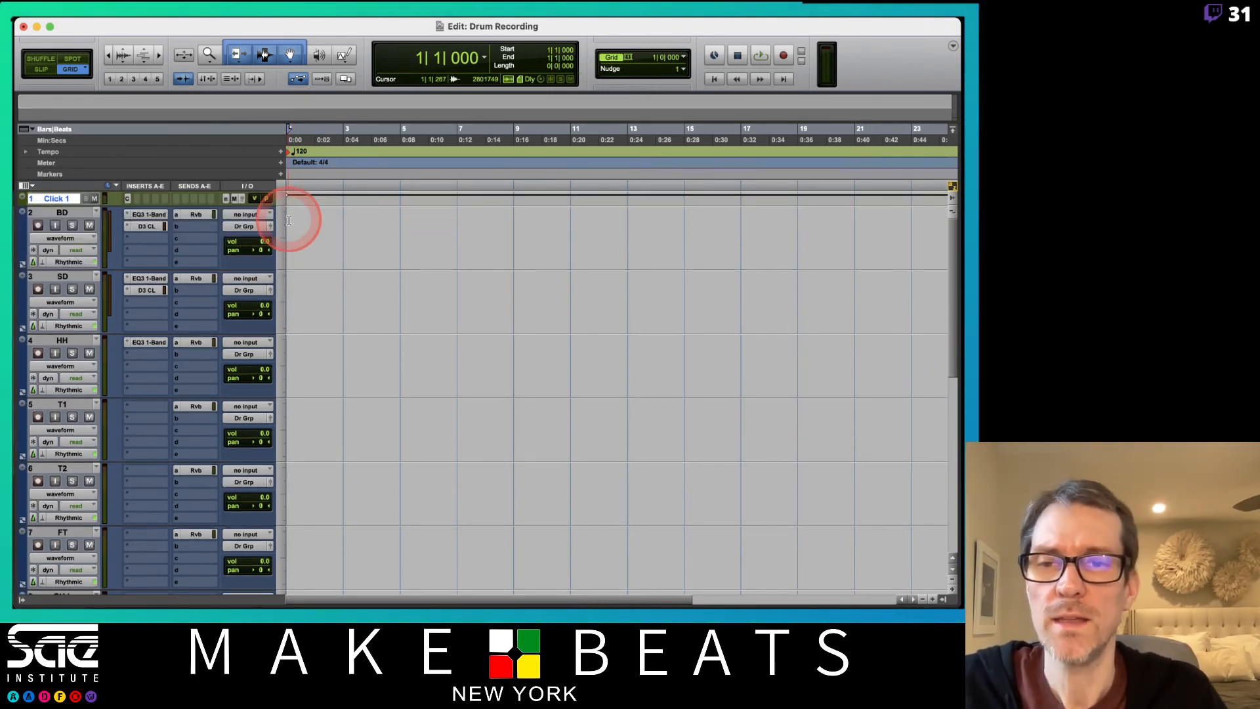
scroll(303, 407, "down", 1)
scroll(303, 407, "down", 10)
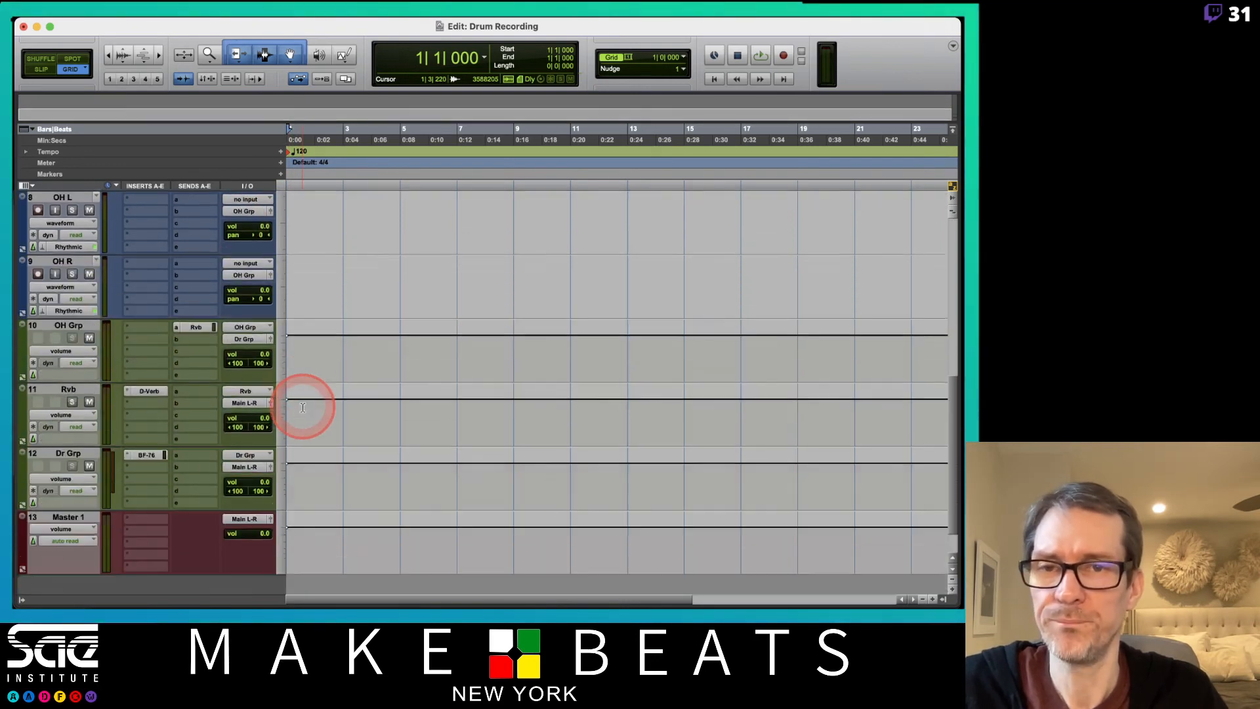
scroll(302, 407, "up", 11)
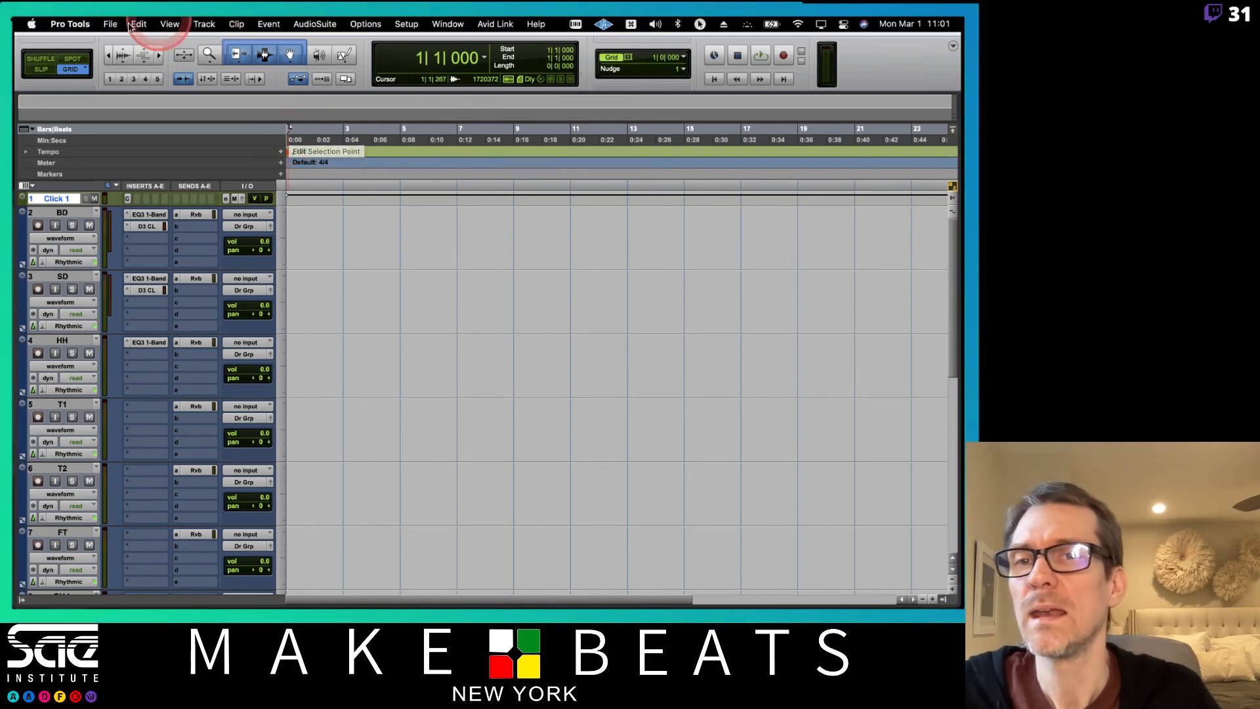
Save the session as a system-installed template named Drum Setup in the personal templates category.
left_click(110, 24)
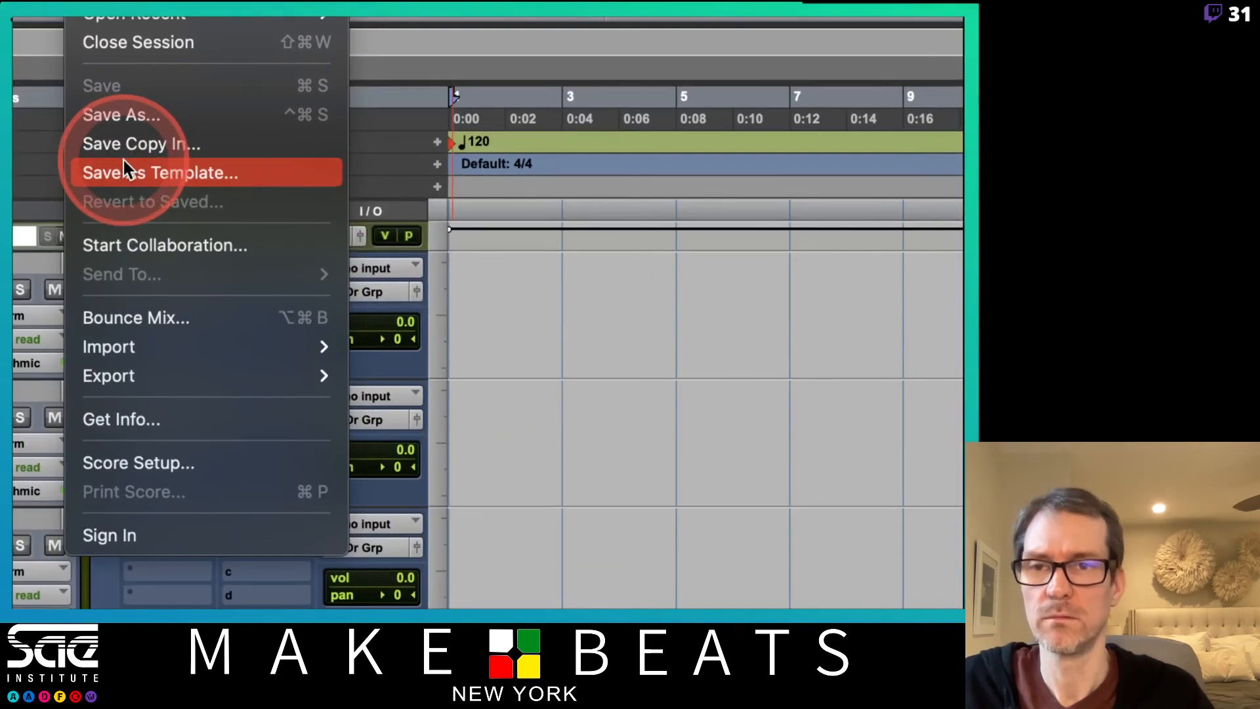
left_click(130, 170)
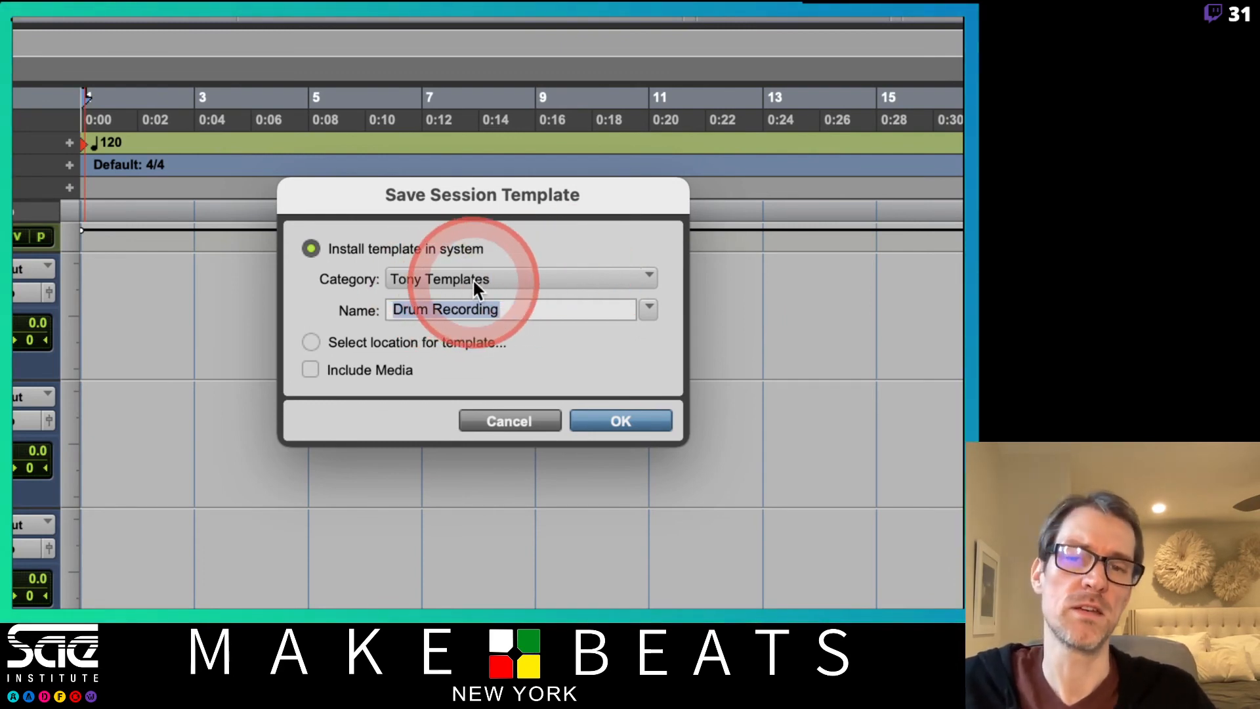
double_click(485, 309)
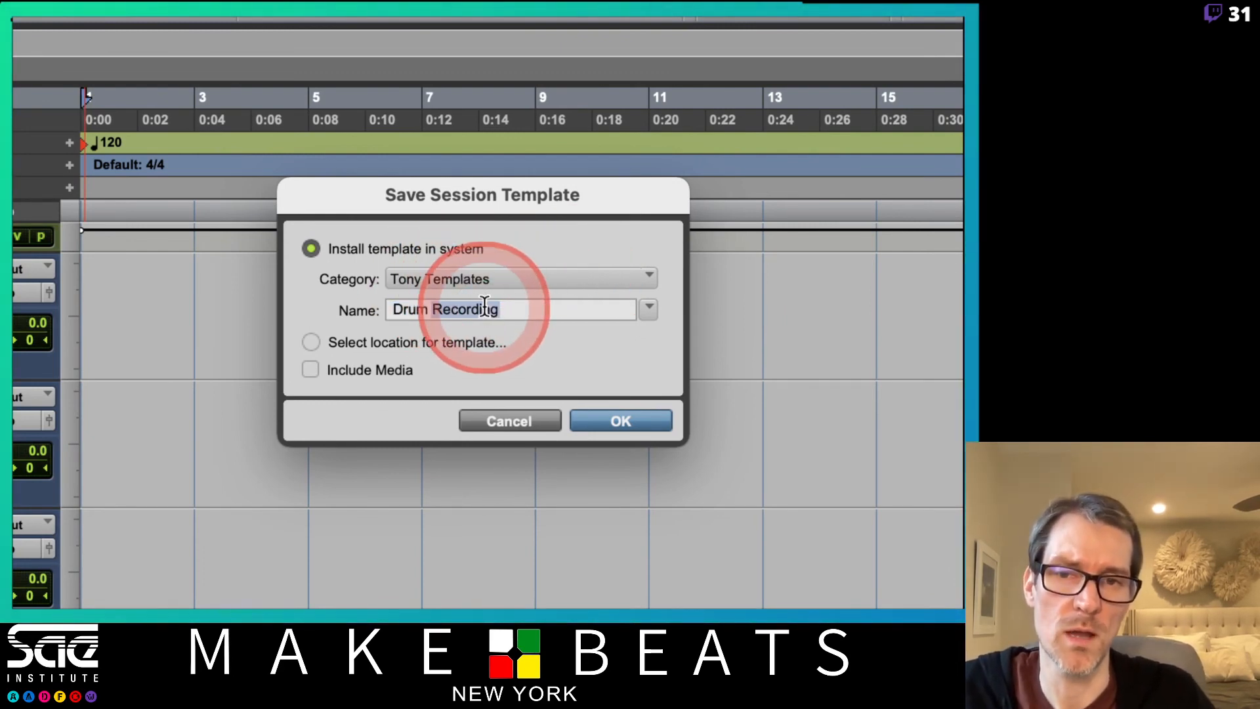
type("Setup")
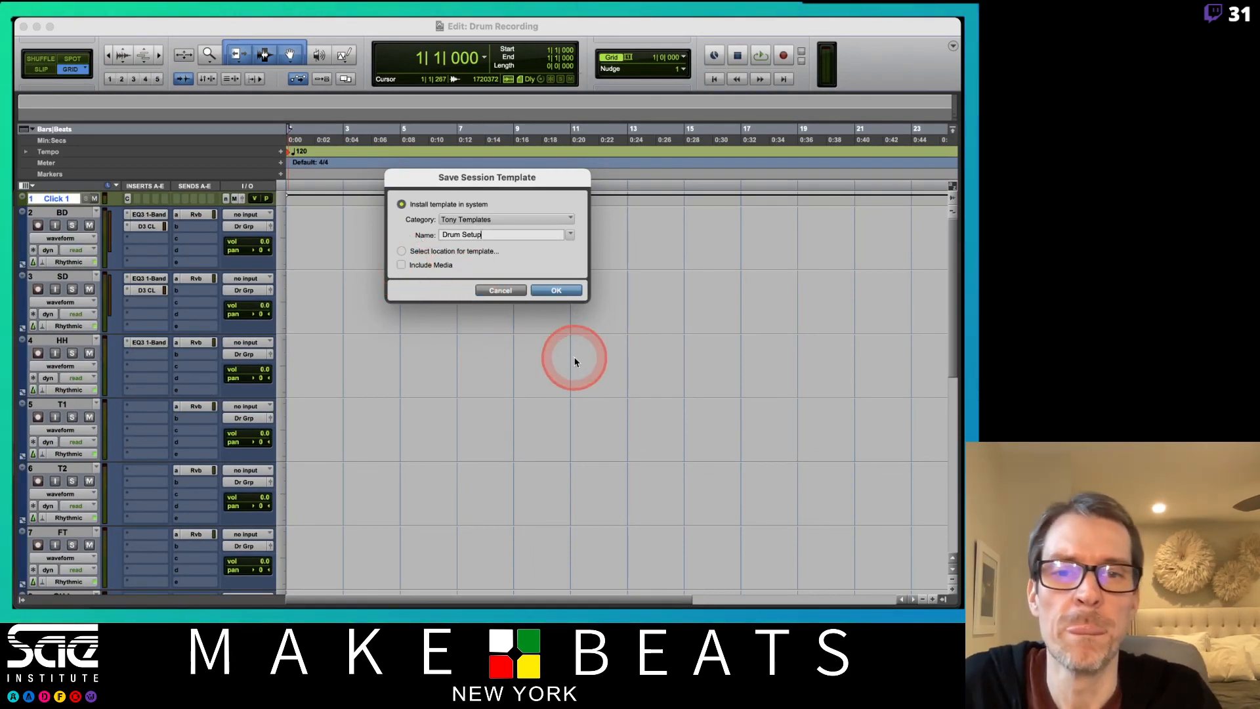
left_click(553, 291)
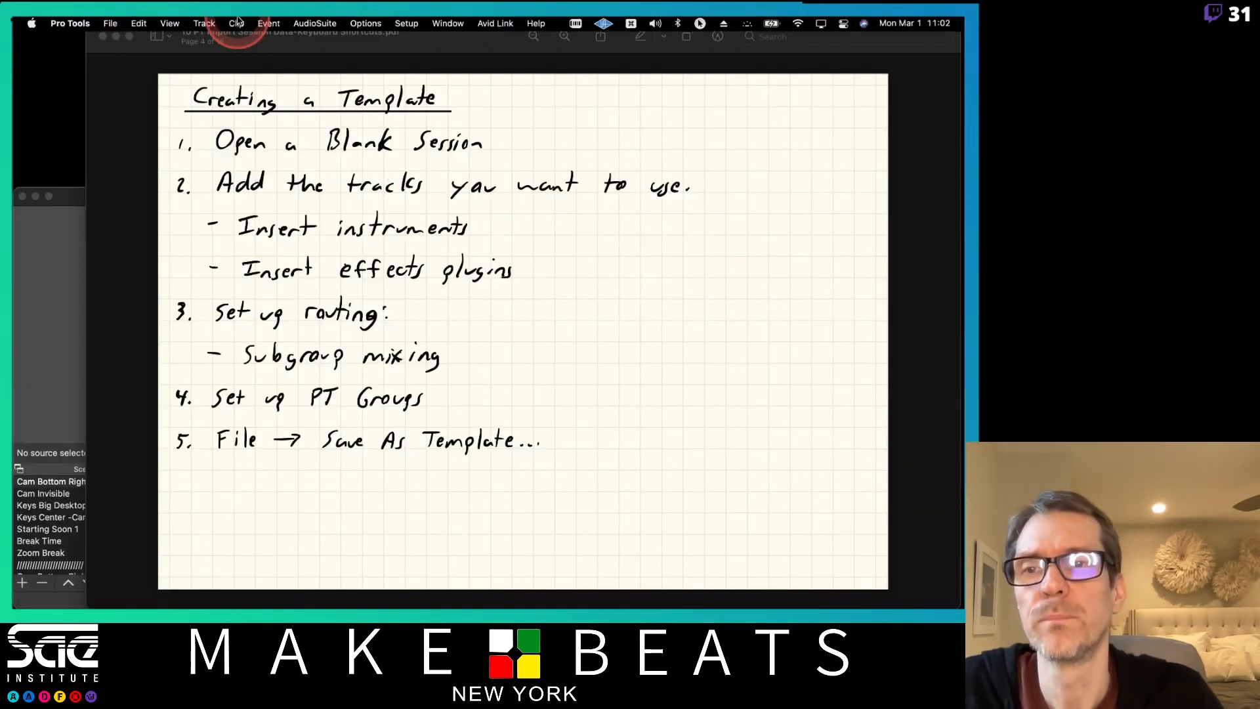
Start a new session created from a template, choosing Drum Setup in the personal template group.
left_click(110, 24)
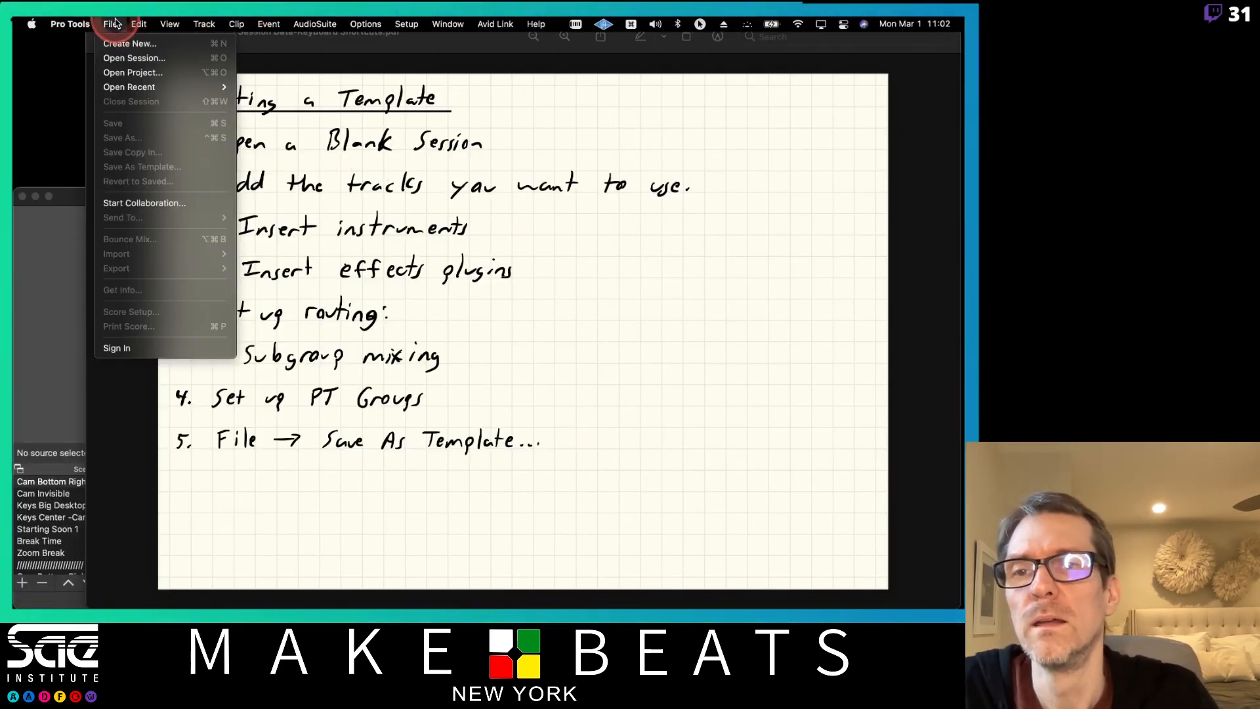
left_click(142, 44)
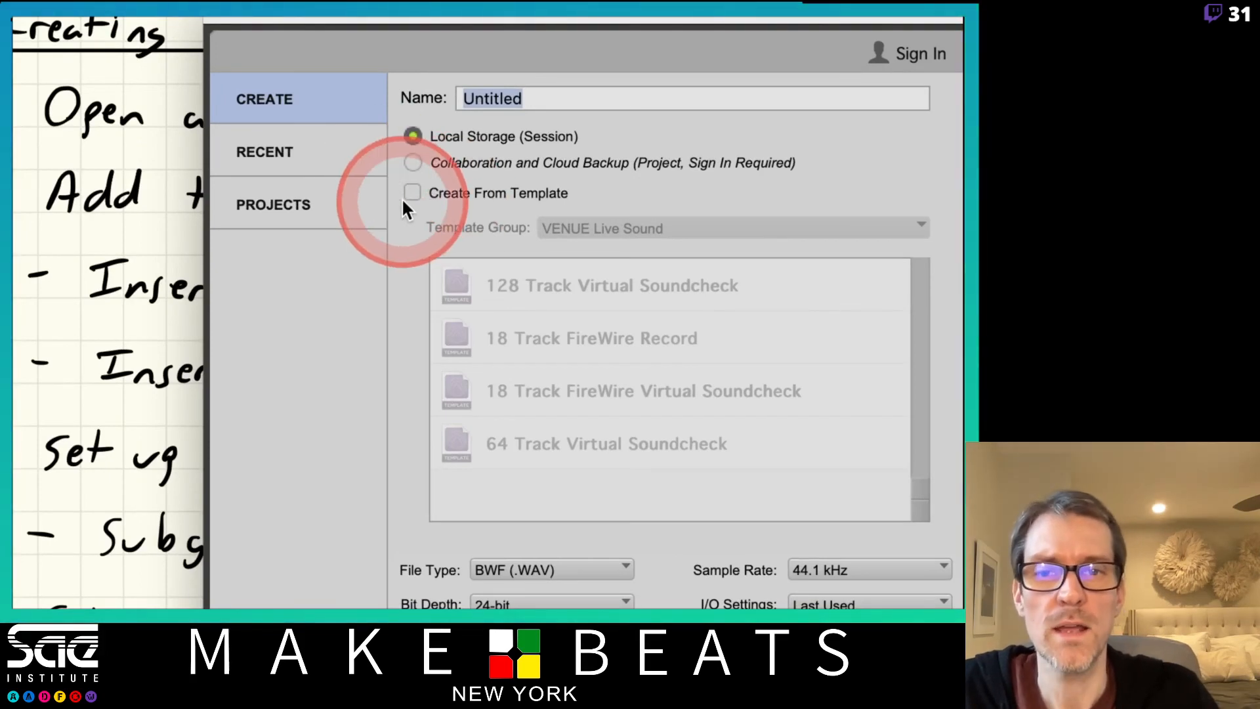
left_click(411, 192)
left_click(604, 225)
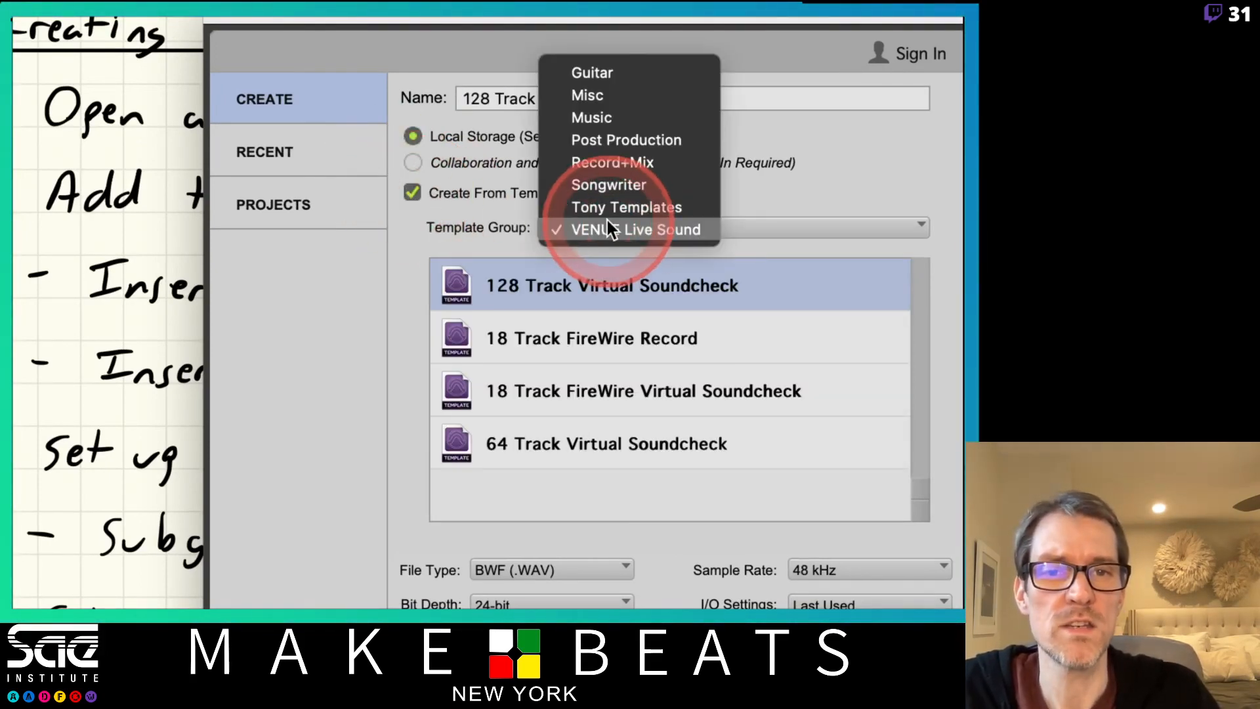
left_click(613, 206)
left_click(569, 297)
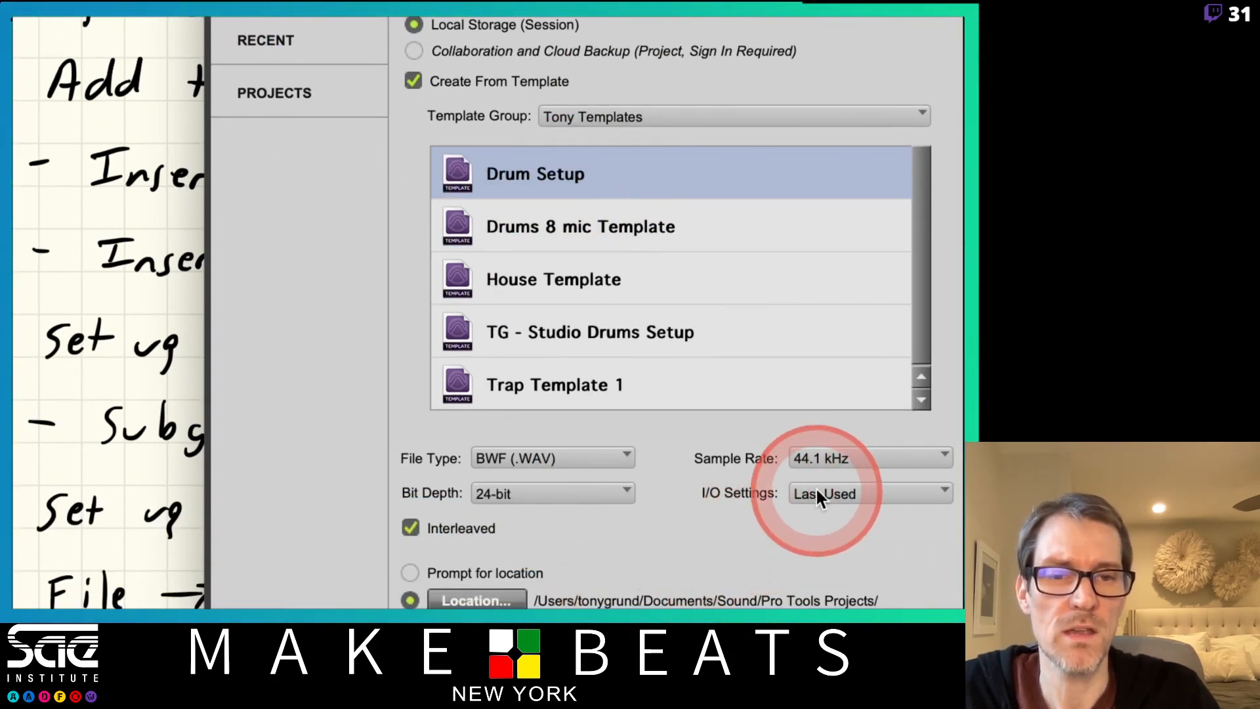
Change the new session's I/O settings to Stereo Mix, and return them to Last Used.
left_click(821, 494)
left_click(841, 520)
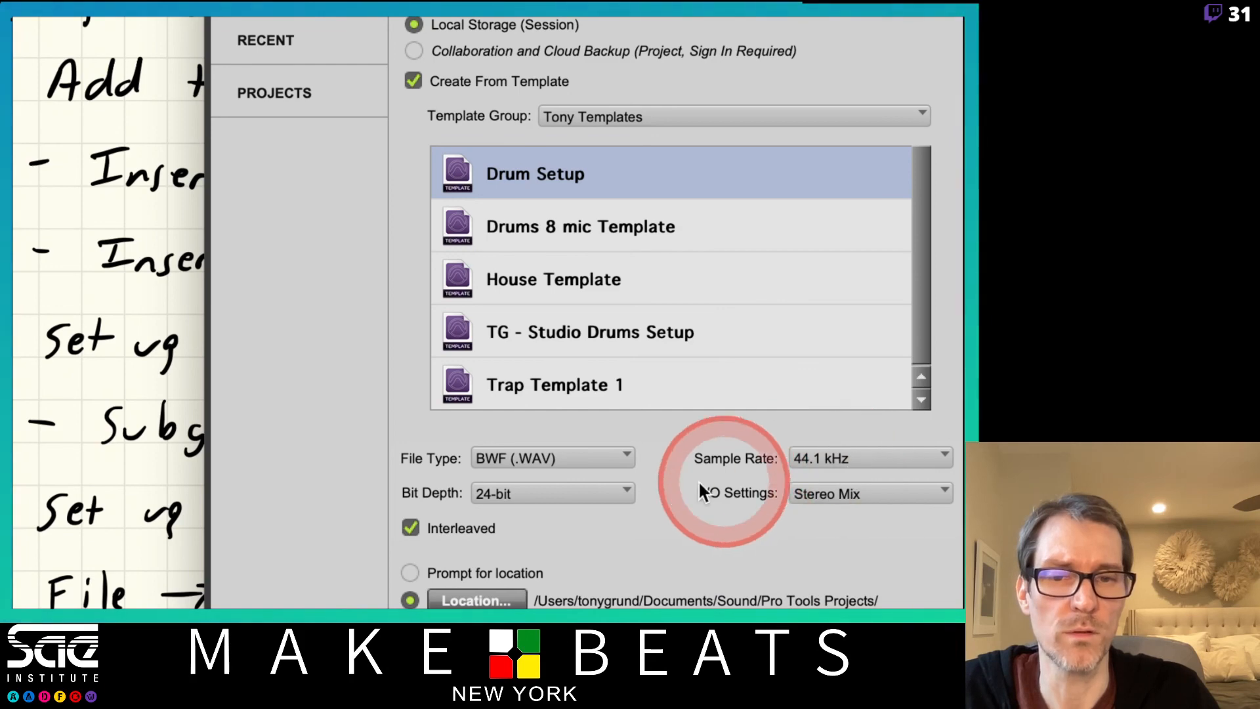
left_click(844, 493)
left_click(840, 472)
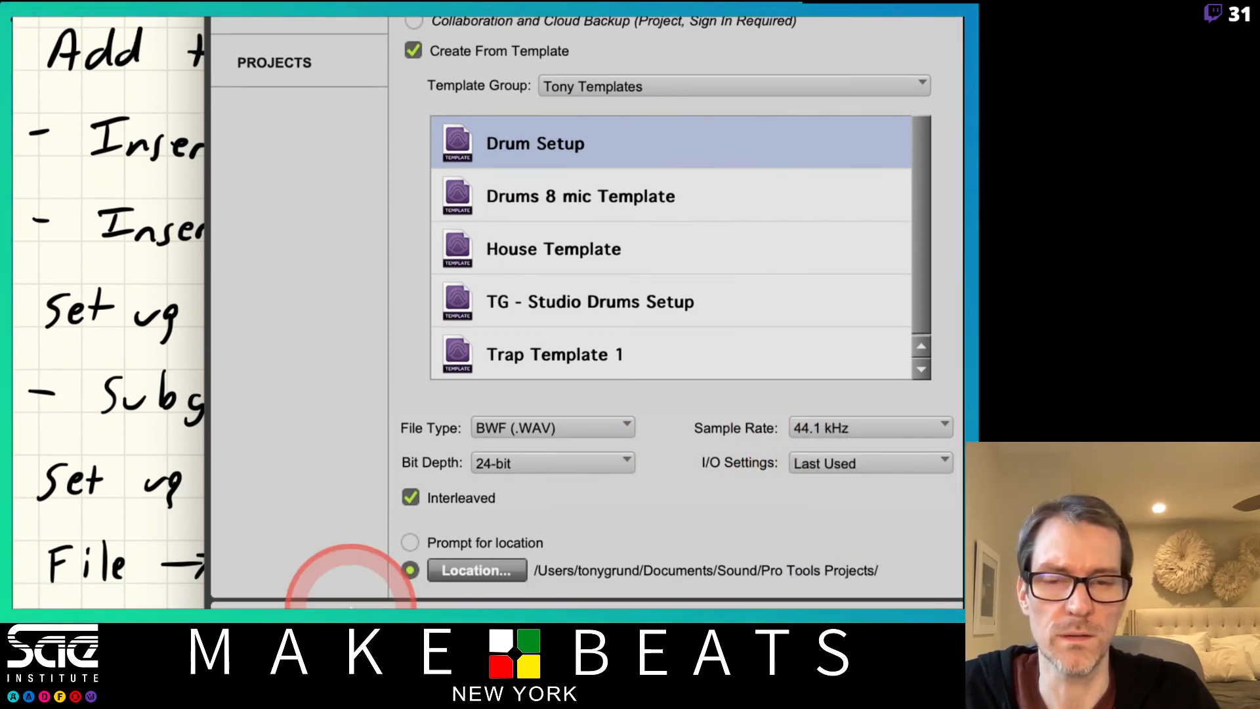
Create the session from the Drum Setup template without saving a detailed report, and switch to its Mix window.
left_click(557, 152)
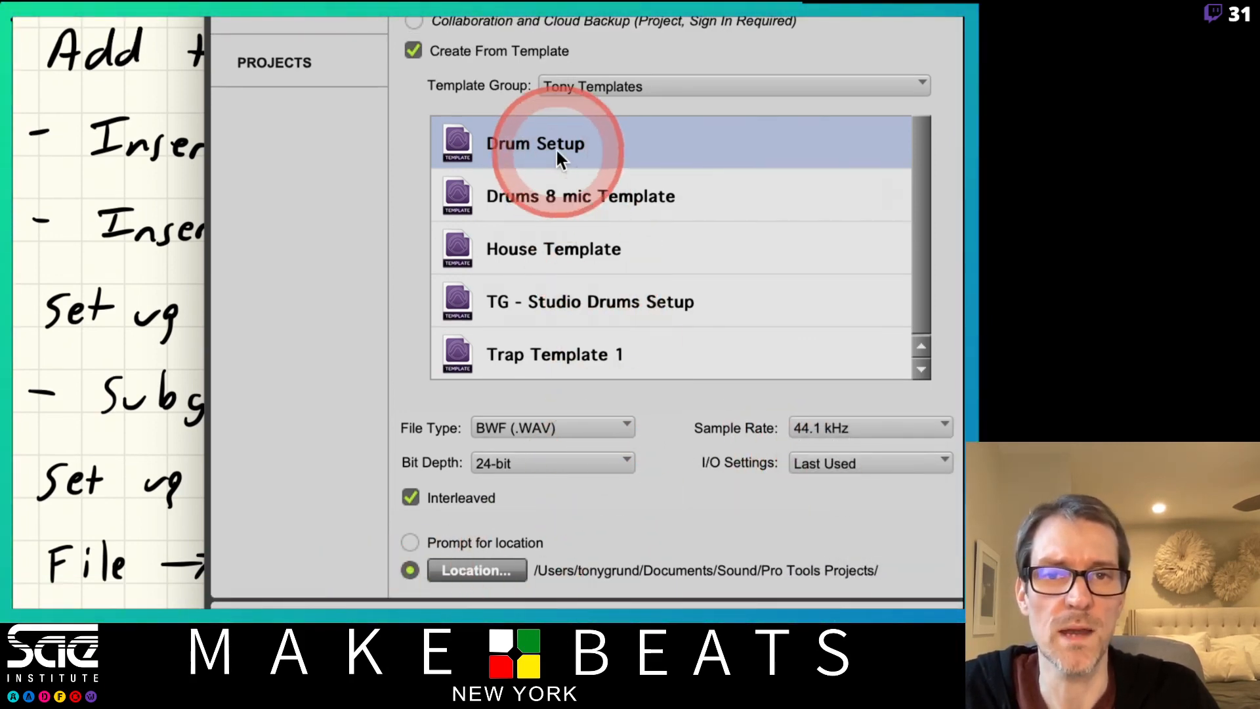
key("Return")
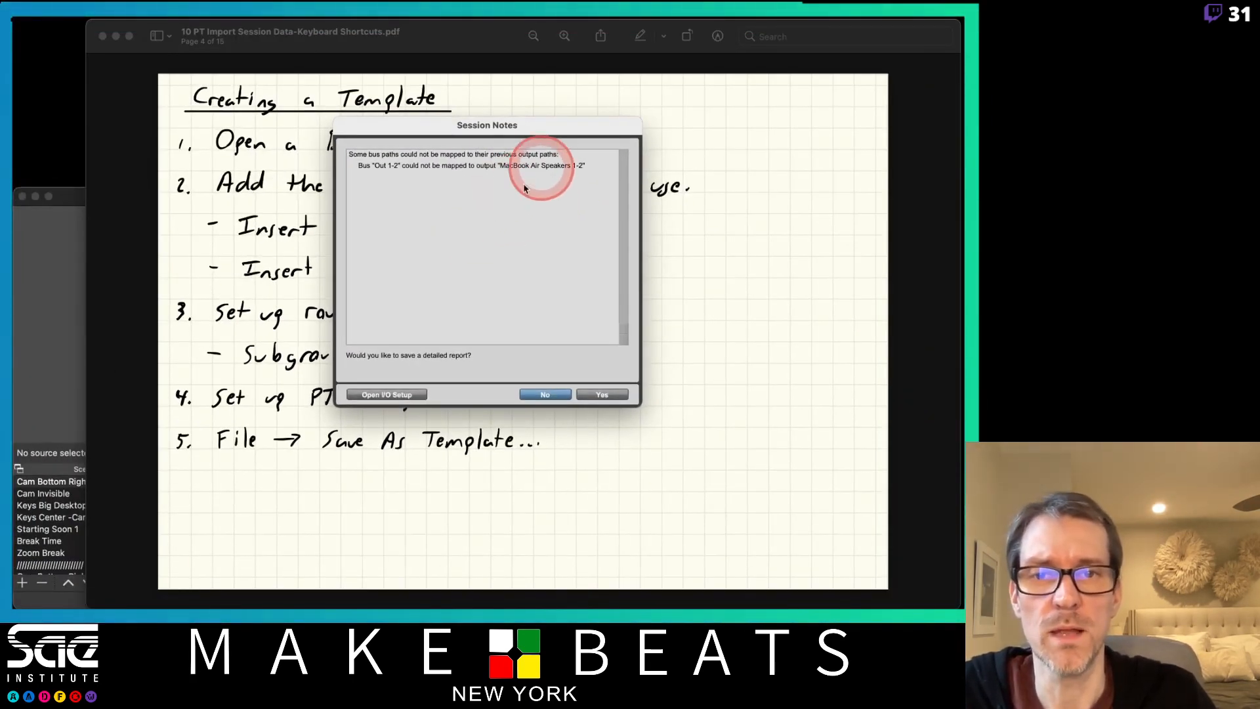
left_click(546, 395)
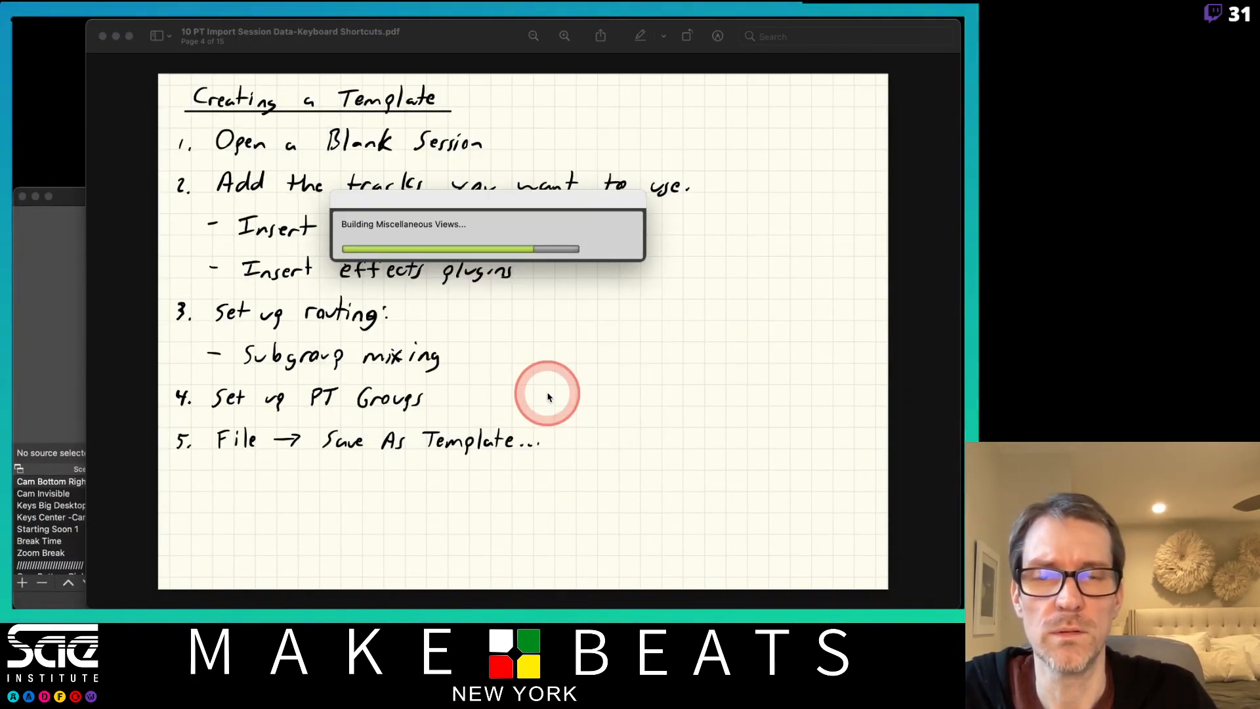
key("super+equal")
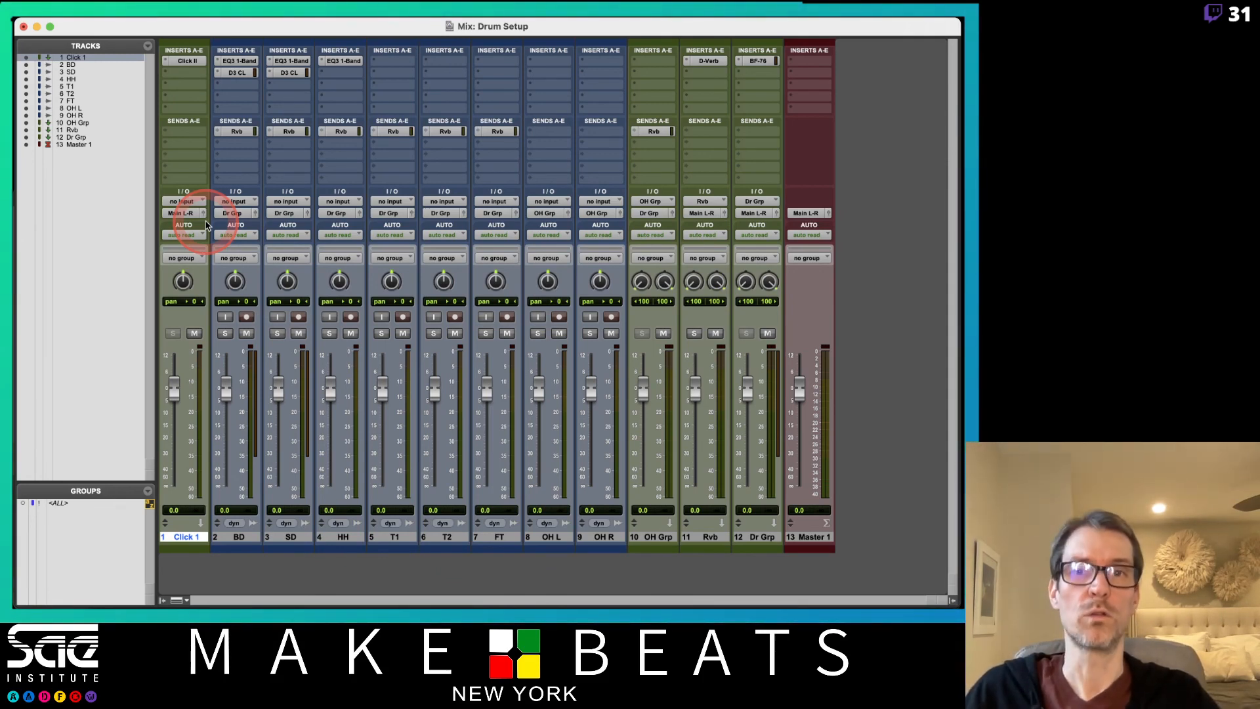
key("super+Tab")
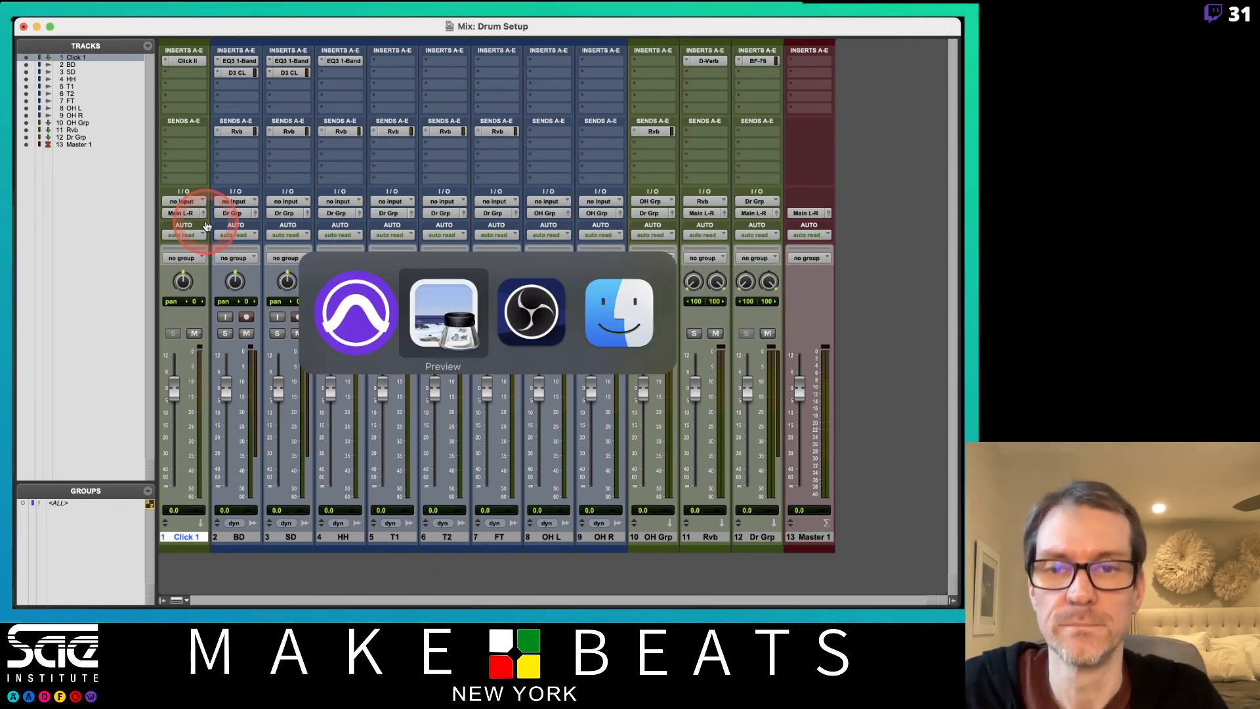
key("super+Tab")
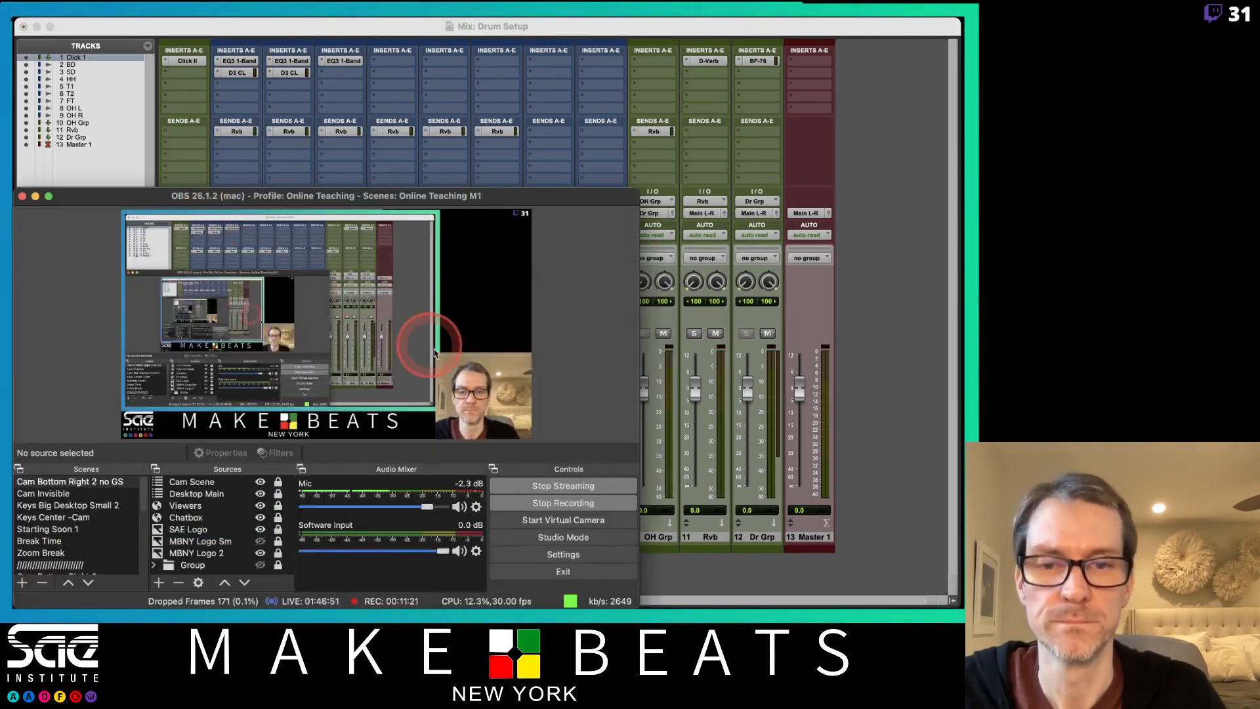